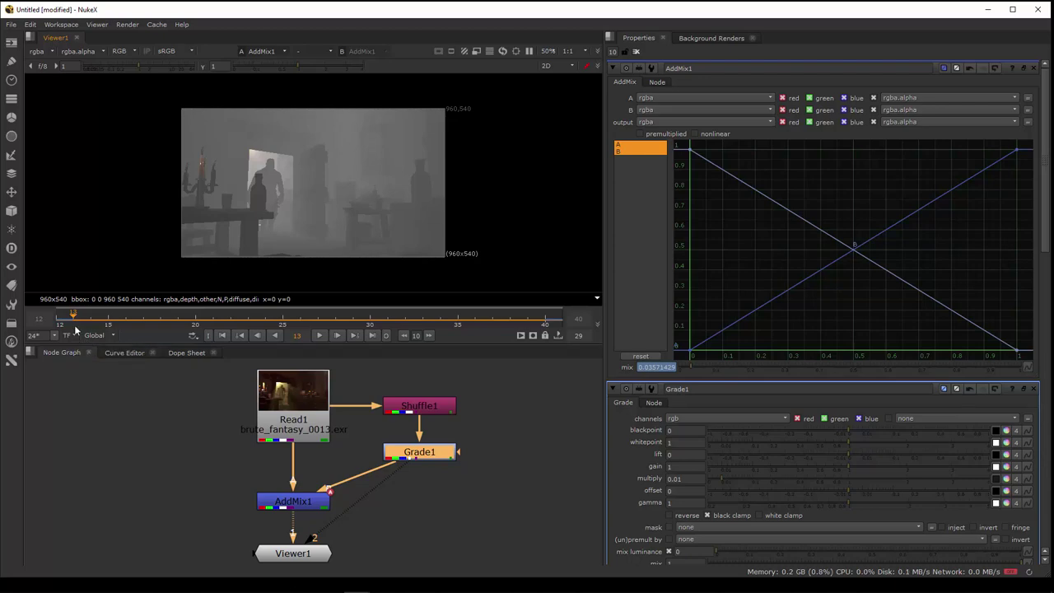
# - Scrub the timeline to frame 15 to preview the animated depth fog mix
pyautogui.moveTo(78, 319); pyautogui.dragTo(94, 333)
pyautogui.click(81, 323)
pyautogui.moveTo(76, 324); pyautogui.dragTo(108, 351)
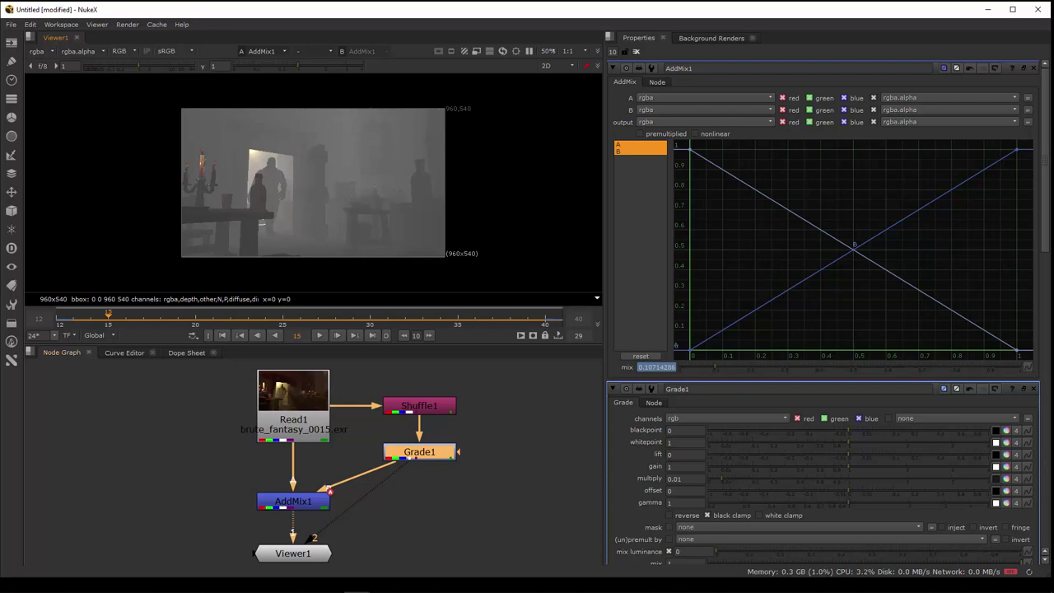
# - Switch to Maya and examine the list of active AOVs in the Arnold render settings
pyautogui.hotkey('alt', 'Tab')
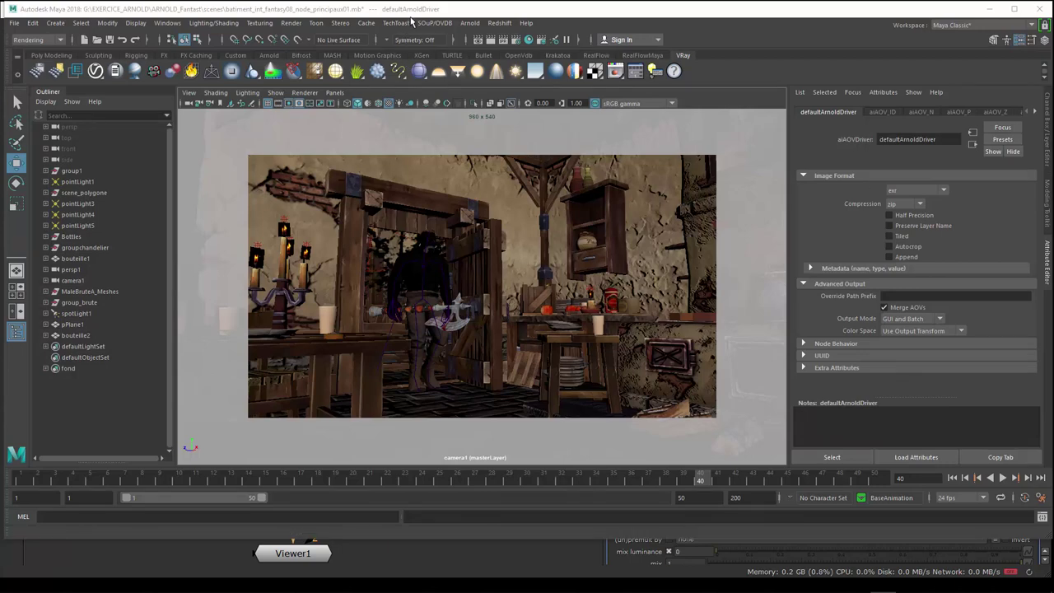
pyautogui.click(520, 43)
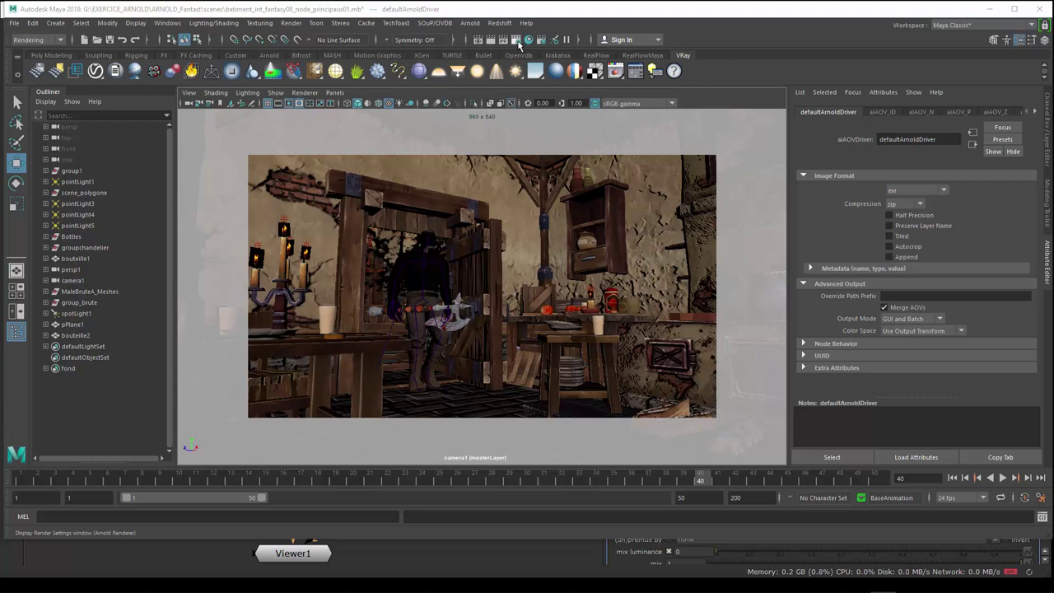
pyautogui.moveTo(654, 105); pyautogui.dragTo(510, 110)
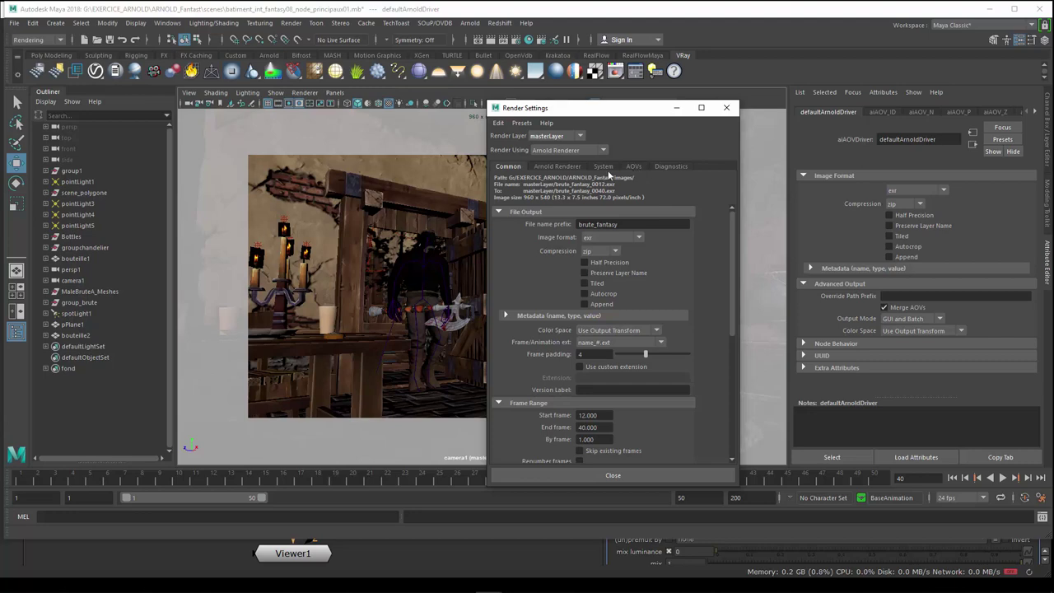
pyautogui.click(633, 166)
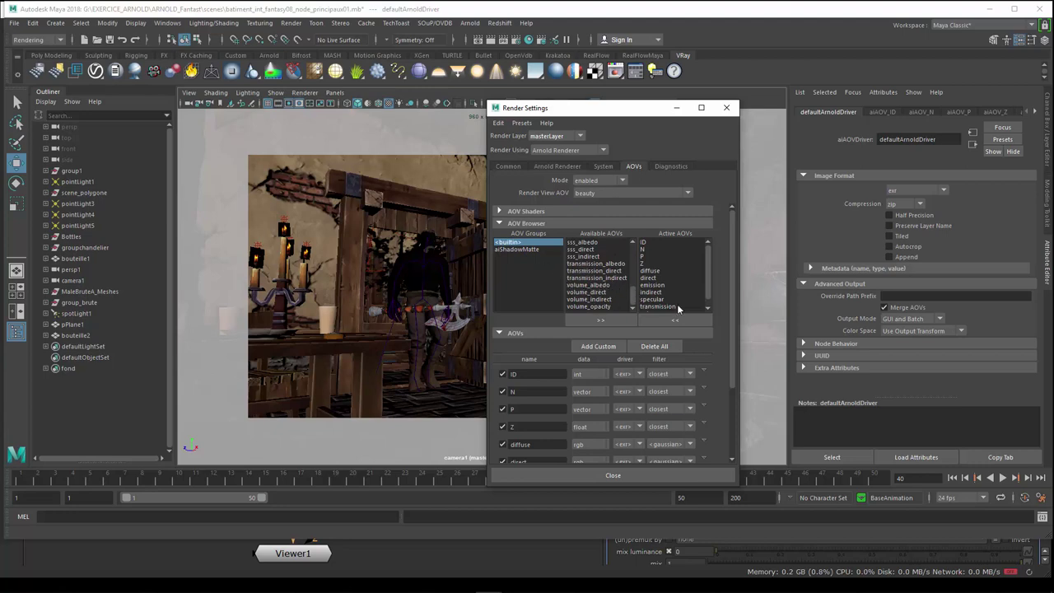
pyautogui.moveTo(731, 316); pyautogui.dragTo(734, 372)
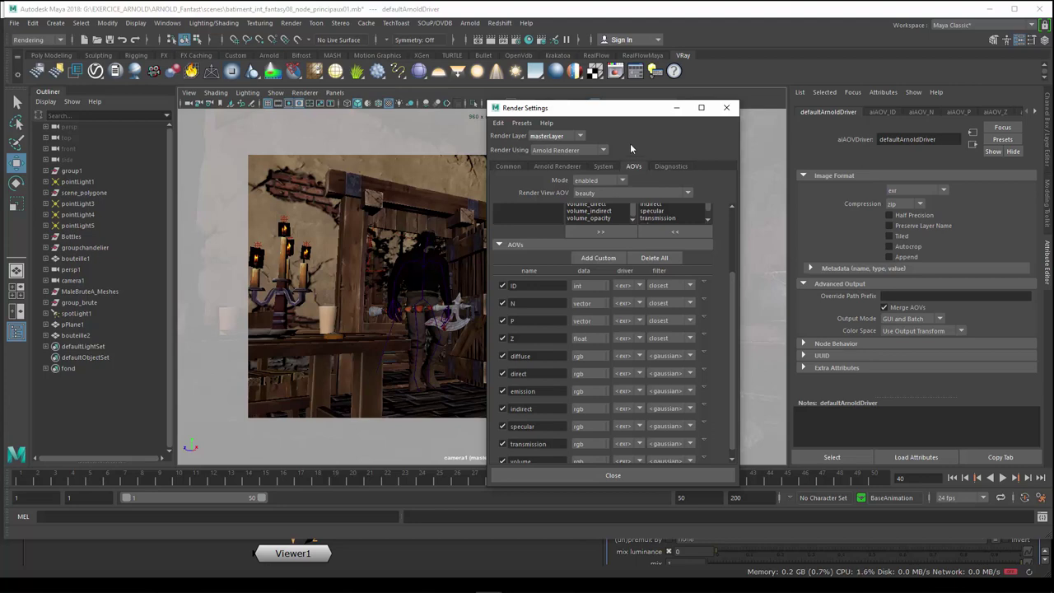
pyautogui.moveTo(630, 121)
pyautogui.mouseDown()
pyautogui.moveTo(652, 120)
pyautogui.moveTo(638, 124)
pyautogui.mouseUp()
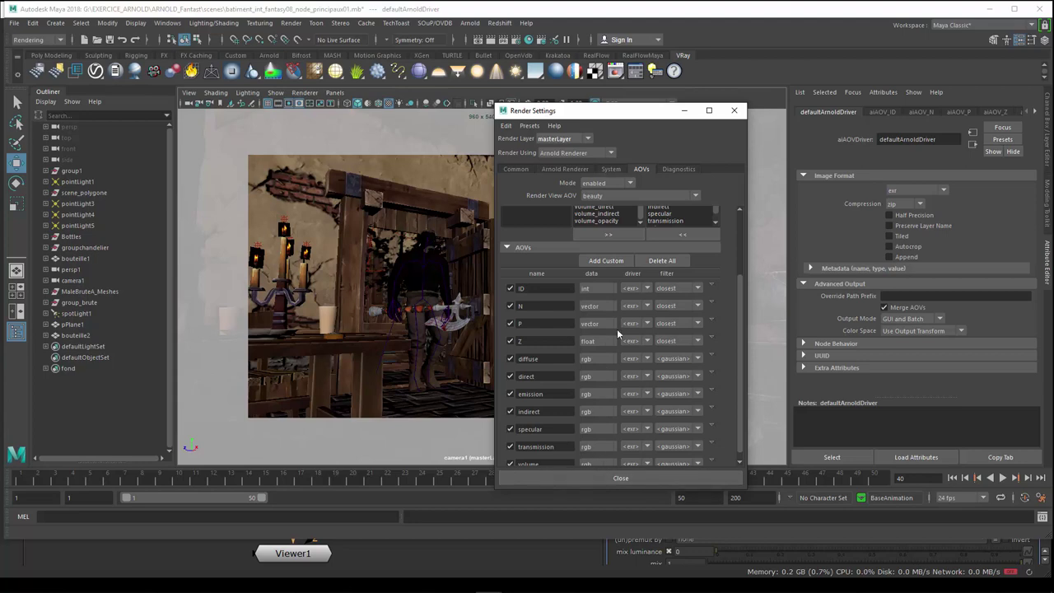
pyautogui.moveTo(639, 114); pyautogui.dragTo(661, 115)
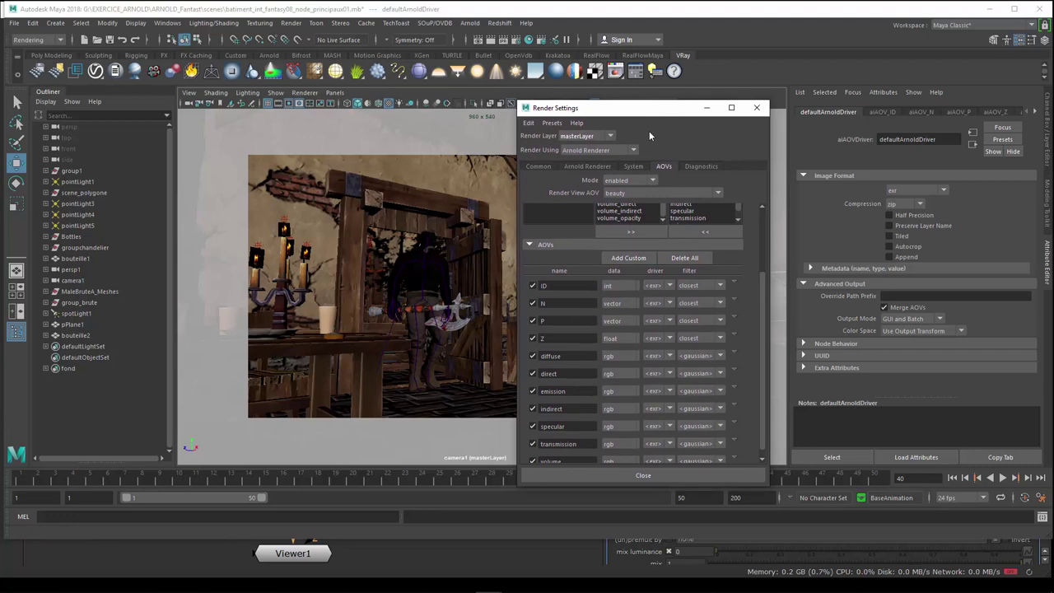
# - Select the output driver of the ID AOV and check its Merge AOVs option
pyautogui.moveTo(761, 308); pyautogui.dragTo(756, 282)
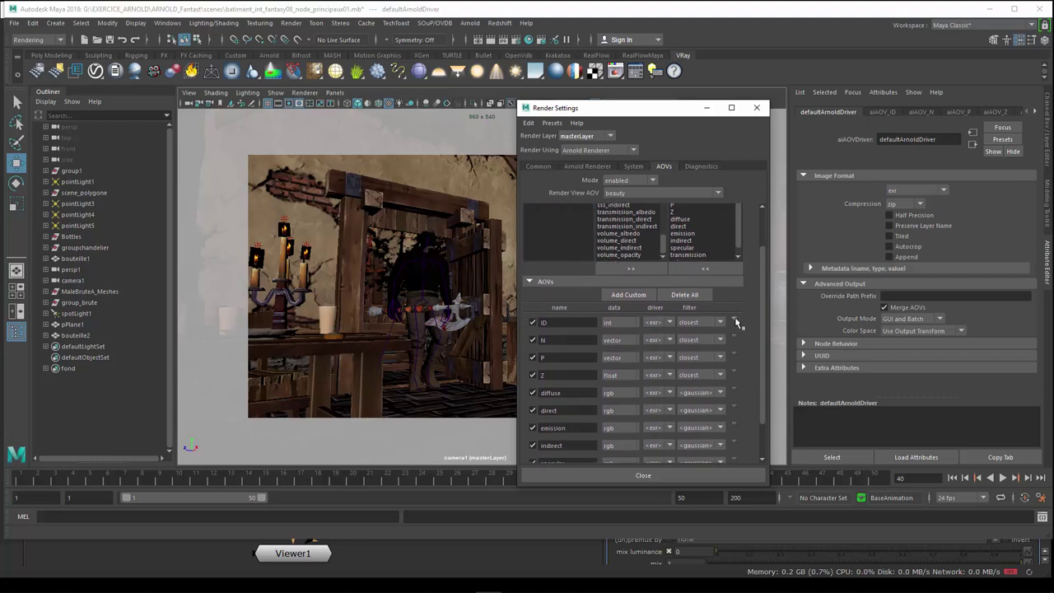
pyautogui.click(733, 320)
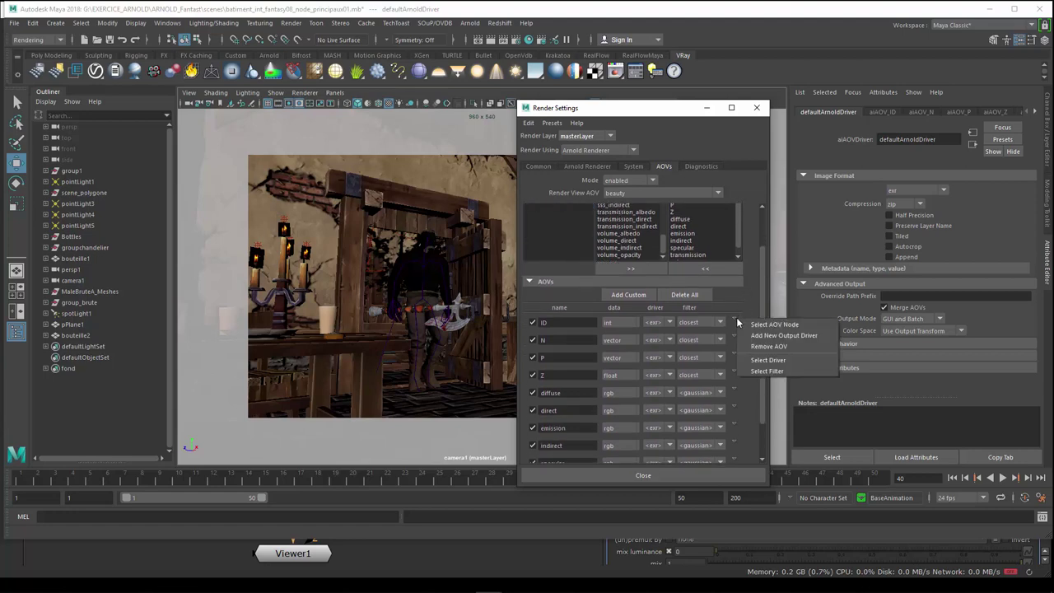
pyautogui.click(759, 361)
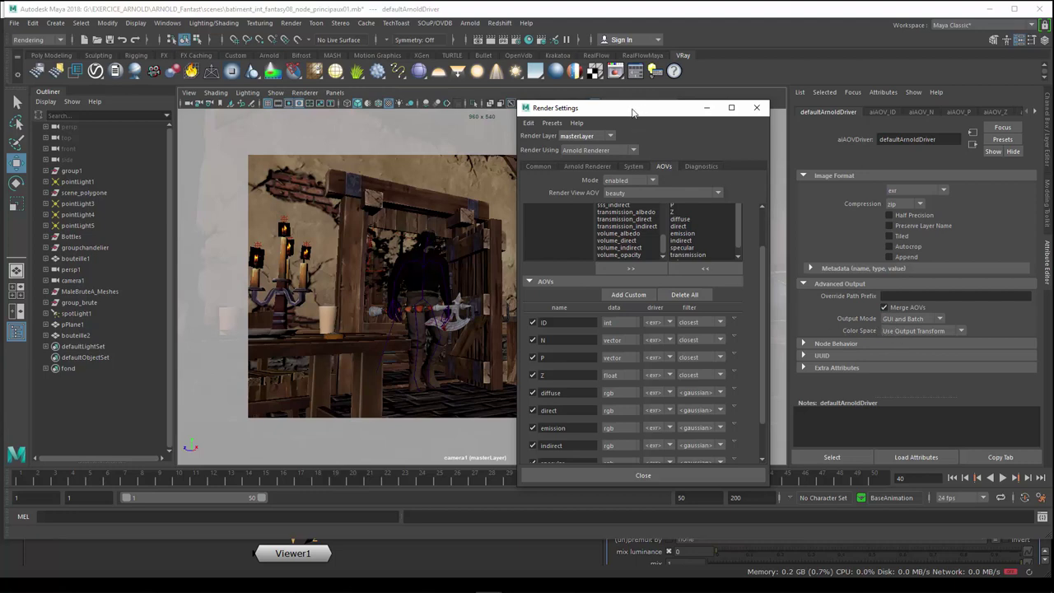
pyautogui.moveTo(636, 112); pyautogui.dragTo(600, 113)
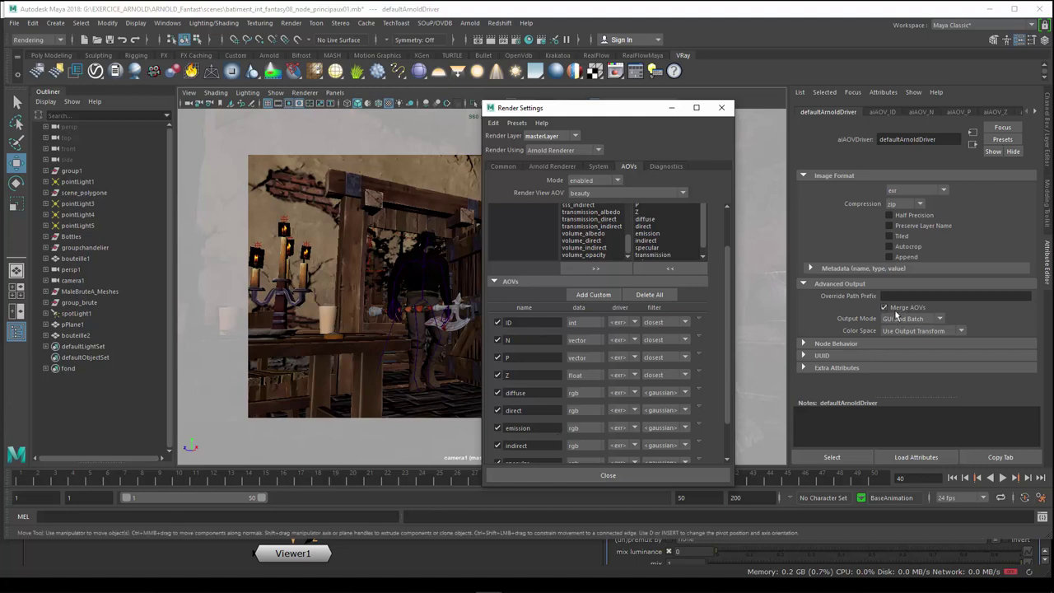
# - Switch back to NukeX and read the brute_fantasy_####.exr 12-40 sequence into a new node, placed well apart from Read1
pyautogui.click(988, 9)
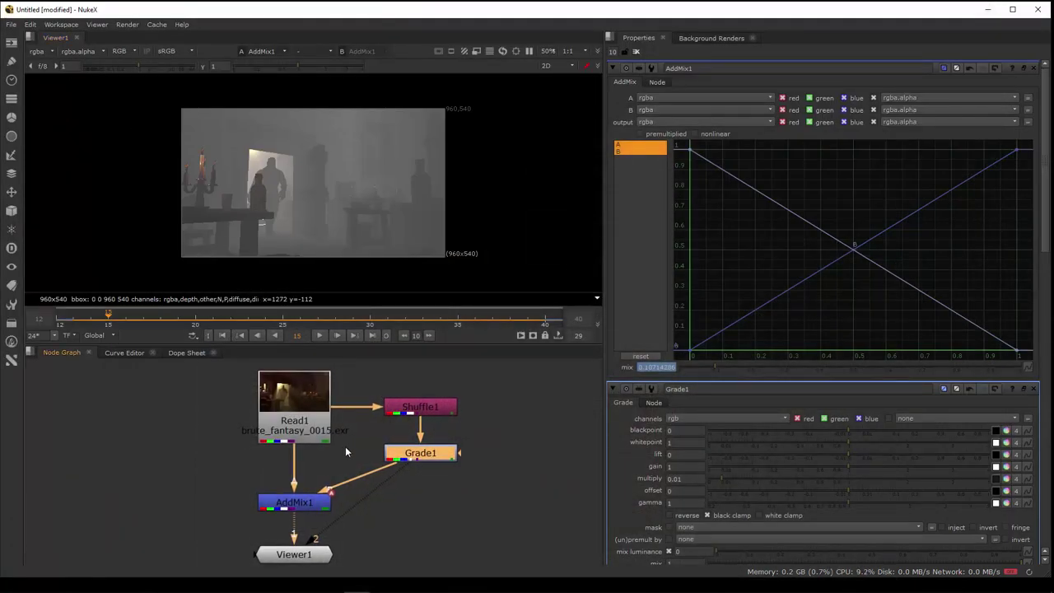
pyautogui.moveTo(346, 449); pyautogui.dragTo(412, 446, button='middle')
pyautogui.click(235, 426)
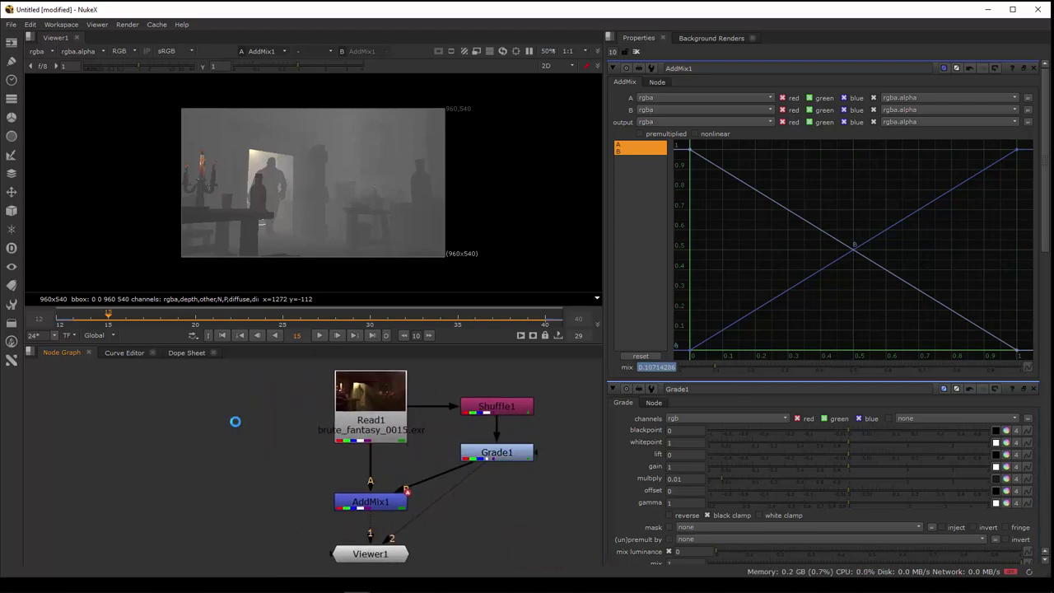
pyautogui.press('r')
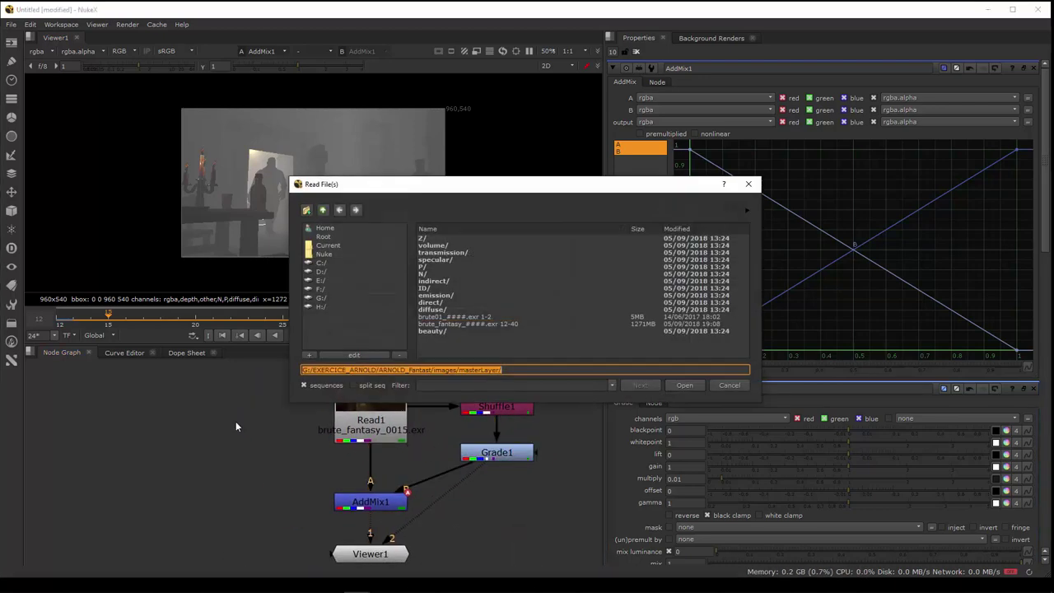
pyautogui.click(444, 324)
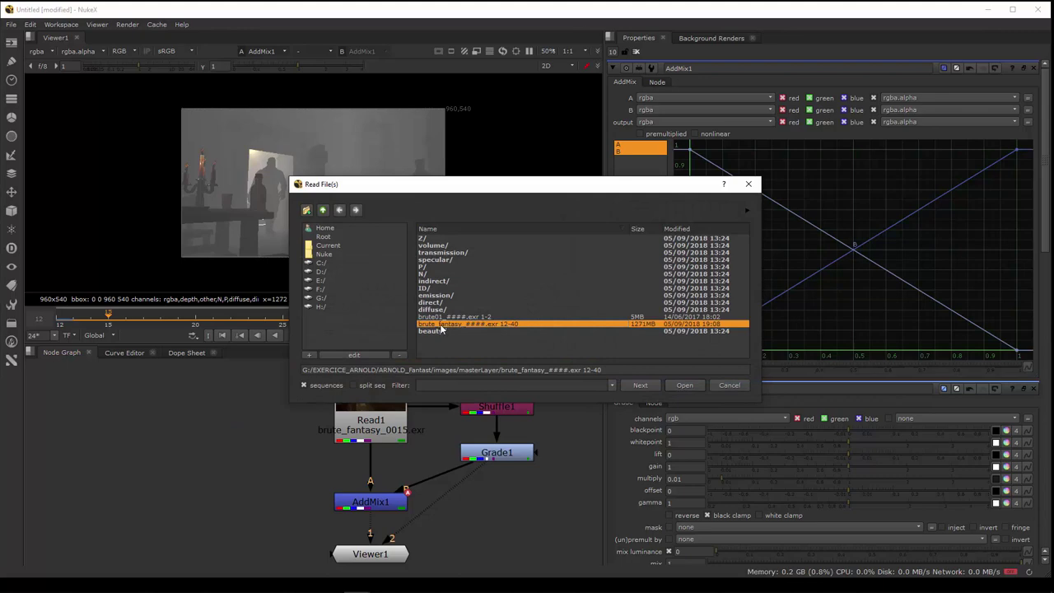
pyautogui.doubleClick(489, 325)
pyautogui.moveTo(228, 408); pyautogui.dragTo(217, 407)
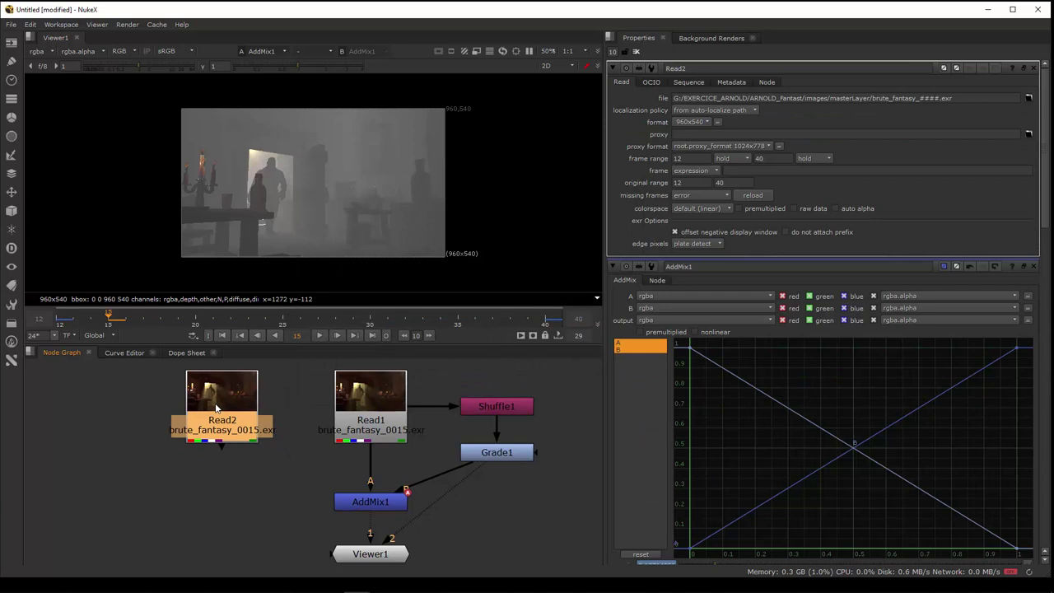
pyautogui.moveTo(287, 411); pyautogui.dragTo(360, 425, button='middle')
pyautogui.moveTo(322, 411); pyautogui.dragTo(244, 412)
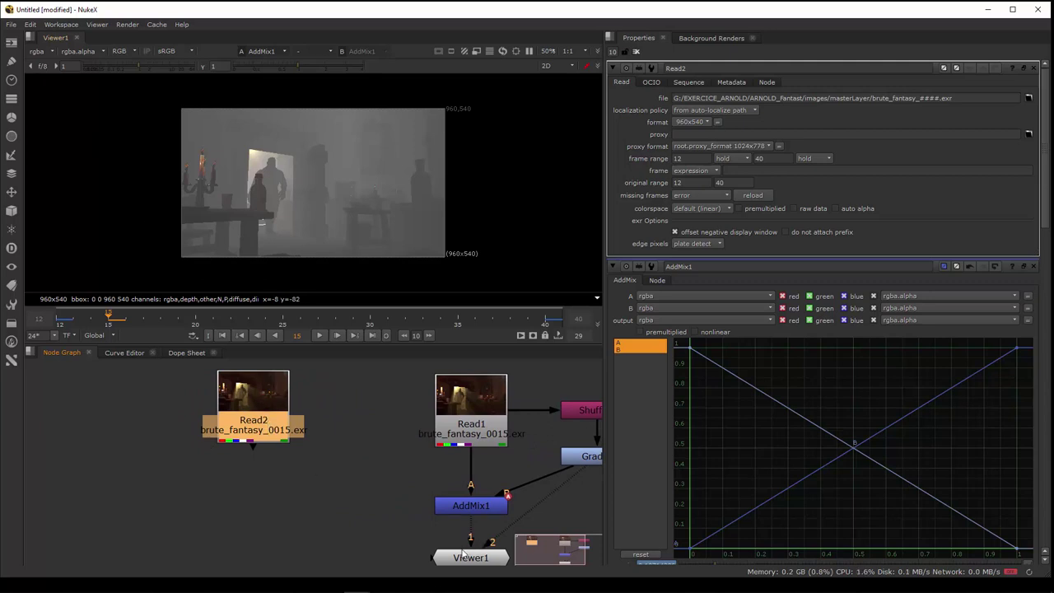
# - Create a new comp viewer, connect it to Read2 and align it below that node
pyautogui.rightClick(97, 43)
pyautogui.moveTo(130, 136)
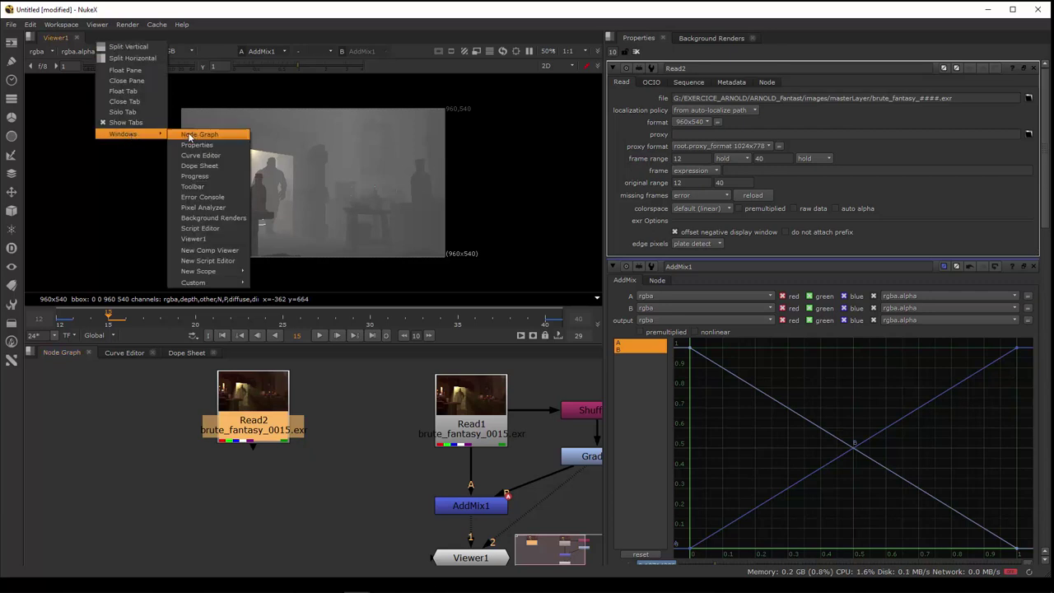
pyautogui.click(208, 259)
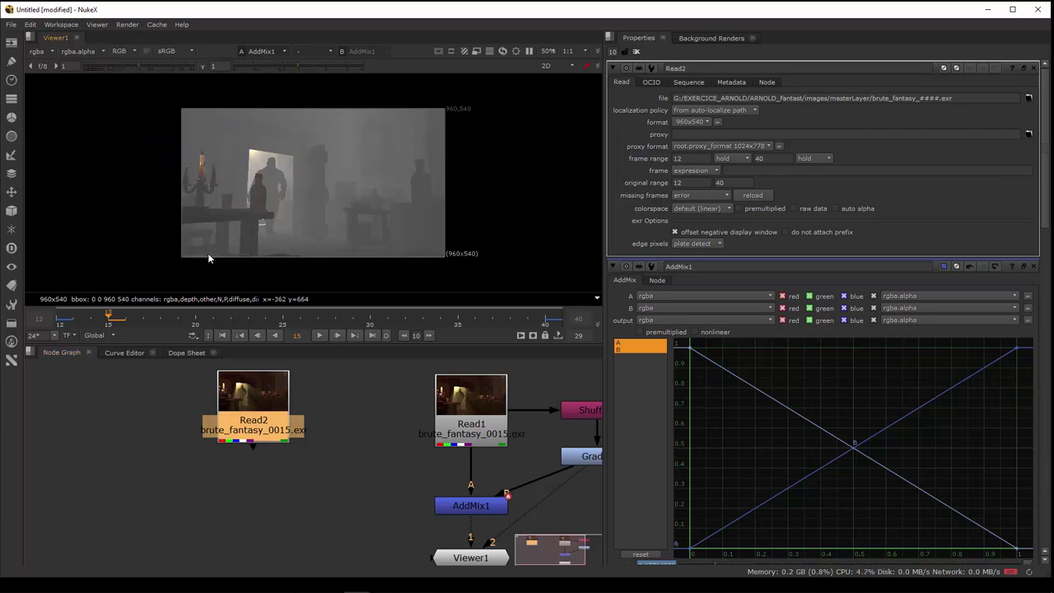
pyautogui.moveTo(258, 462); pyautogui.dragTo(253, 511)
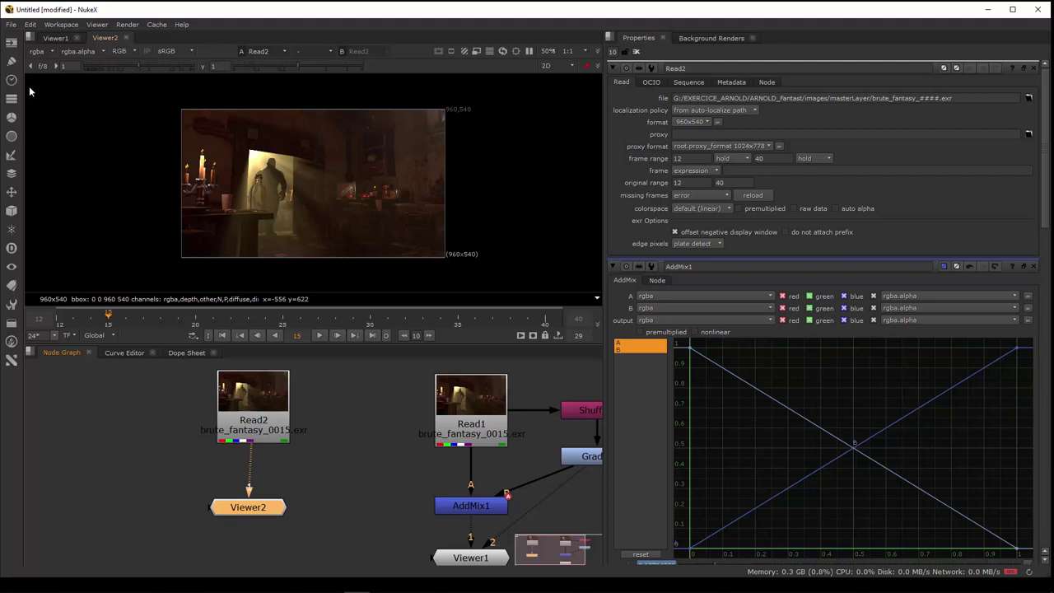
pyautogui.moveTo(252, 511); pyautogui.dragTo(257, 531)
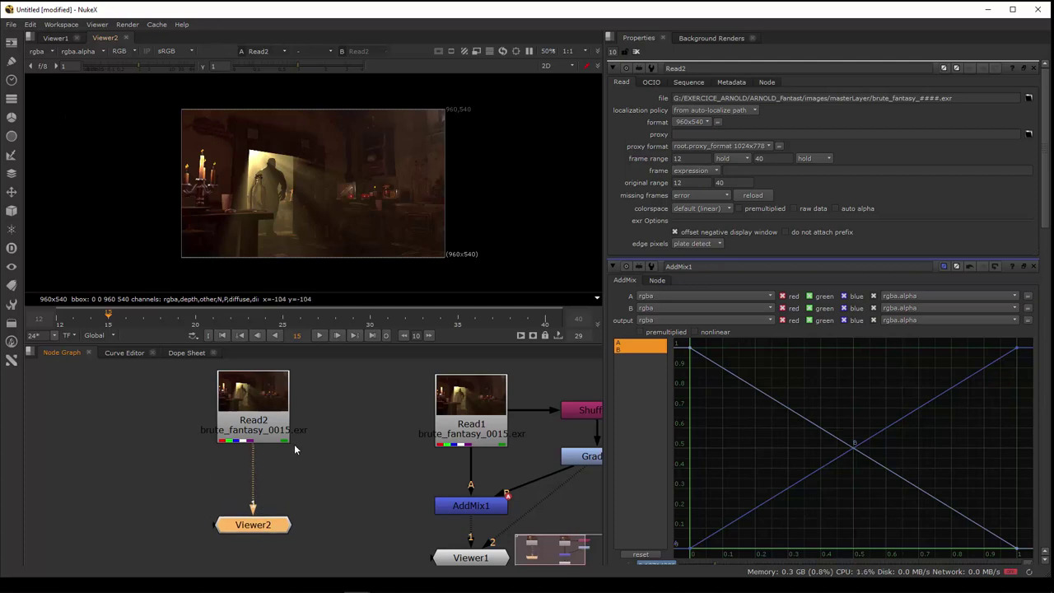
# - Display the N, P and depth layers of Read2 one after another in Viewer2
pyautogui.click(36, 52)
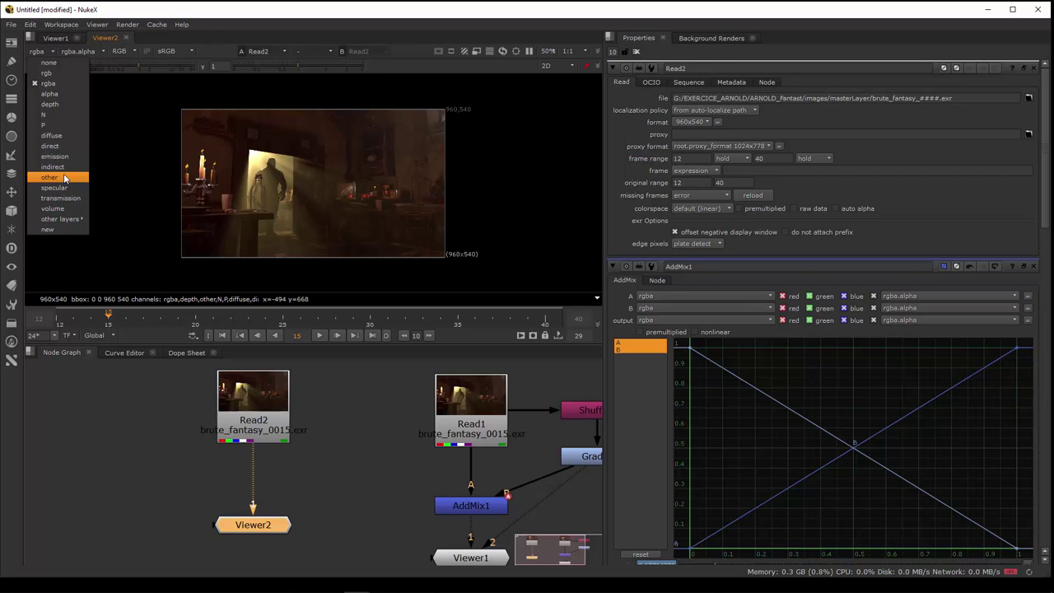
pyautogui.click(57, 114)
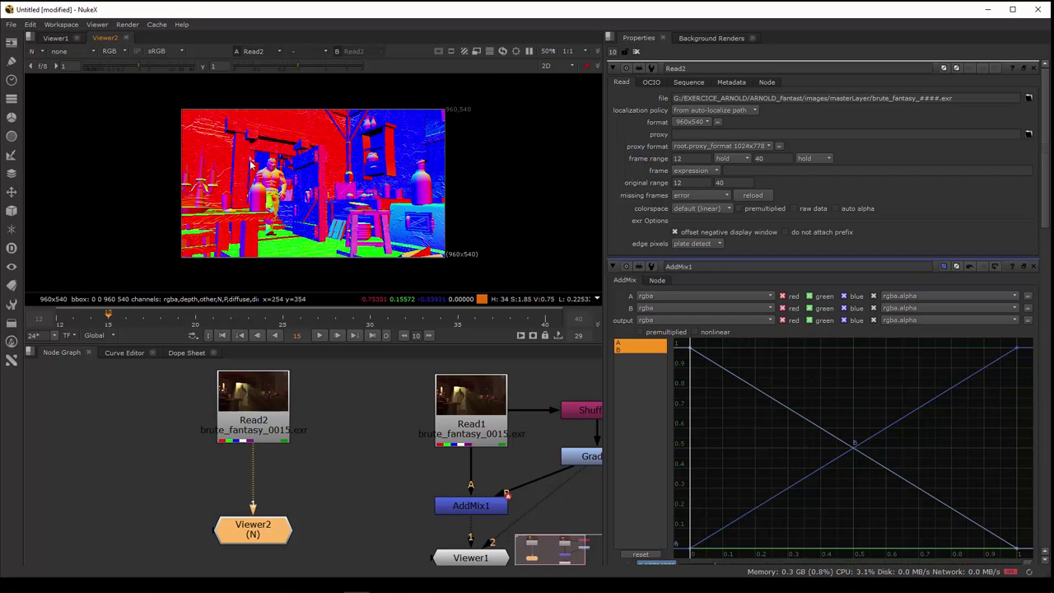
pyautogui.click(36, 52)
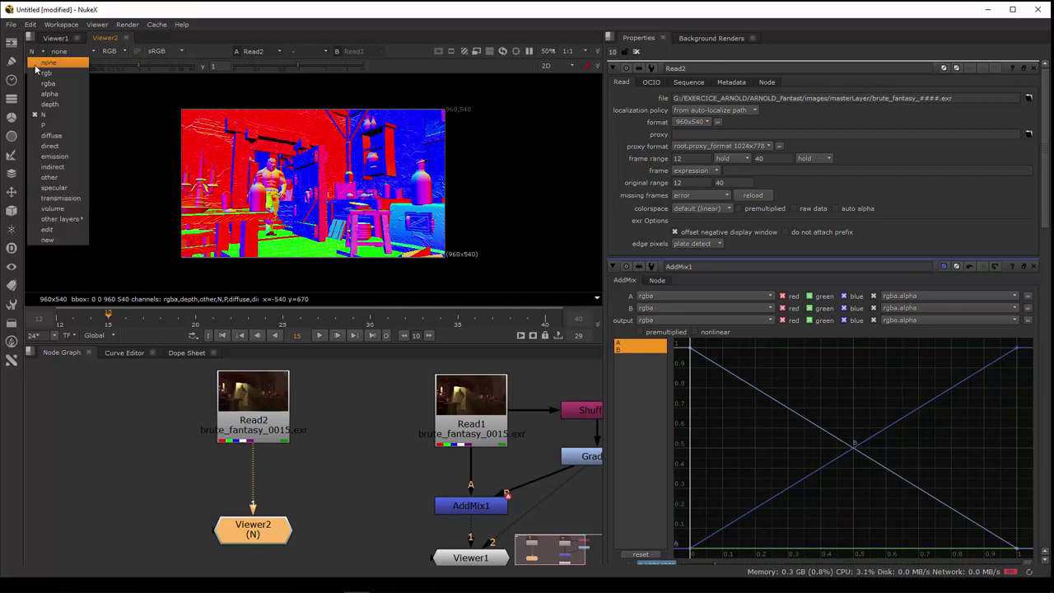
pyautogui.click(42, 124)
pyautogui.click(36, 53)
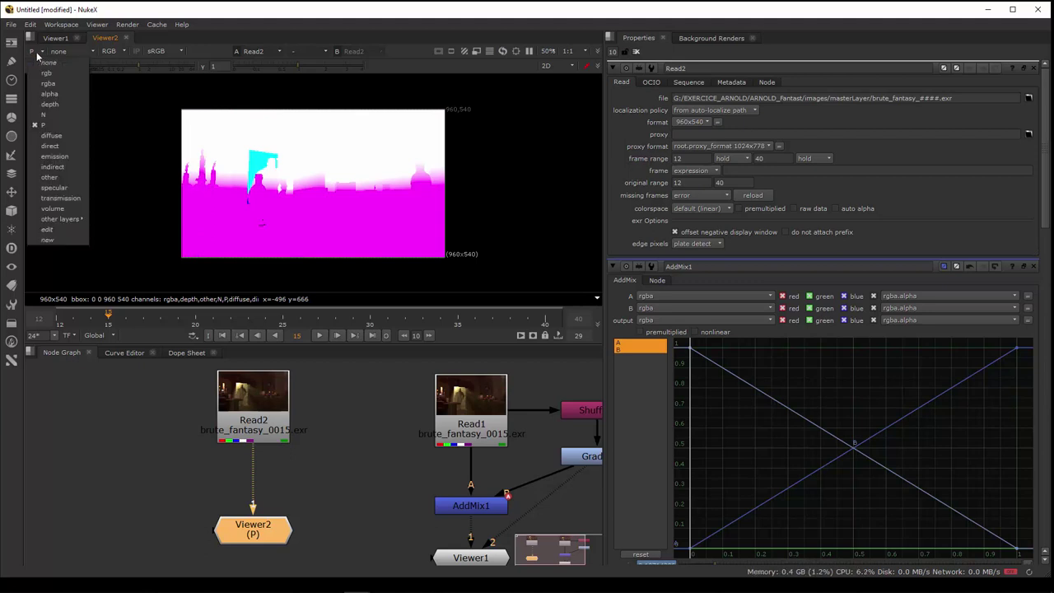
pyautogui.click(64, 104)
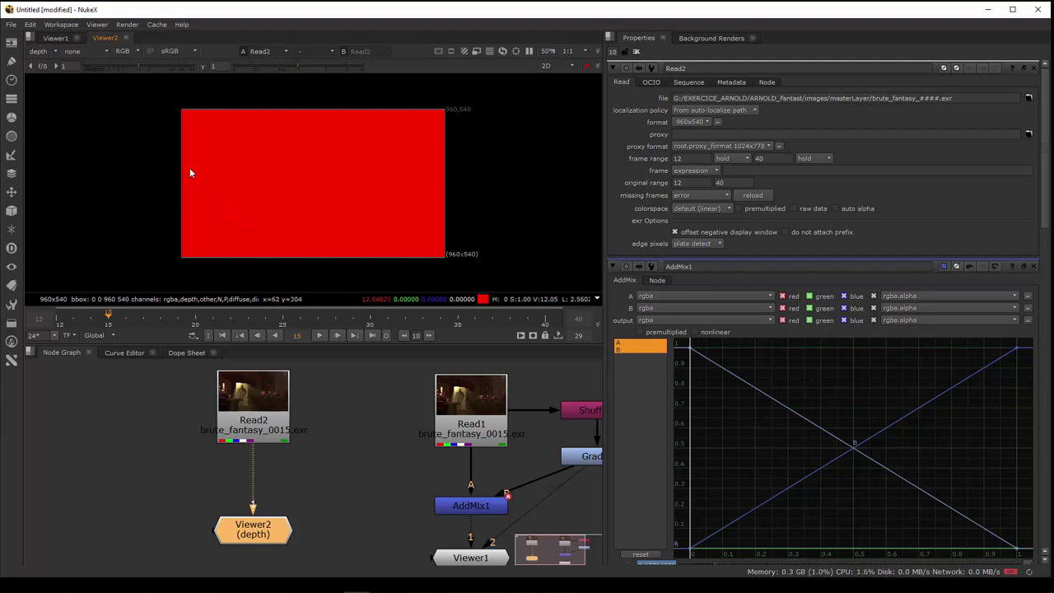
# - Display the diffuse, direct, emission and indirect layers of Read2 one after another in Viewer2
pyautogui.click(49, 52)
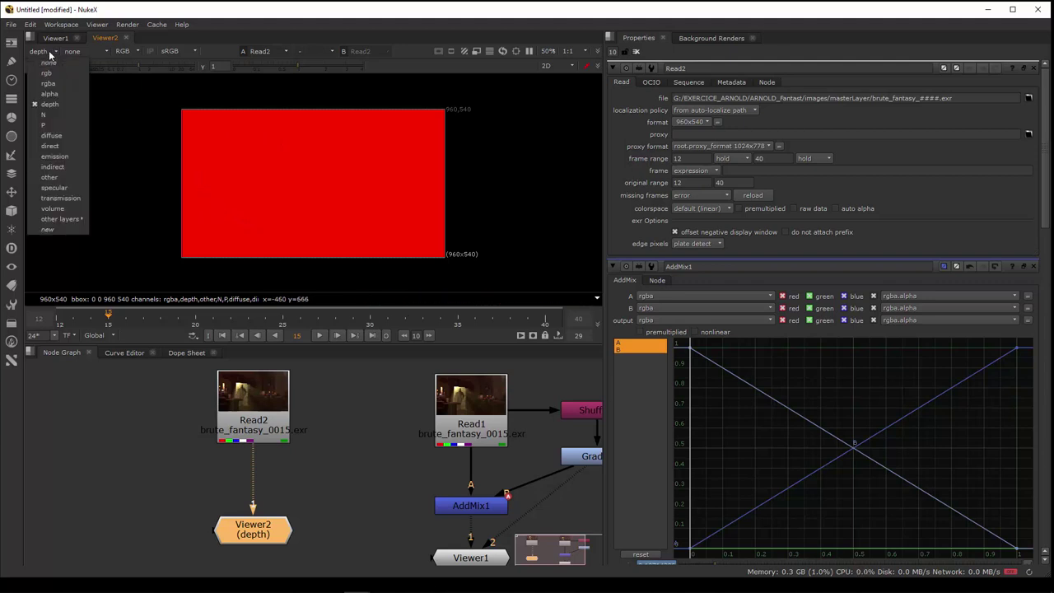
pyautogui.click(54, 138)
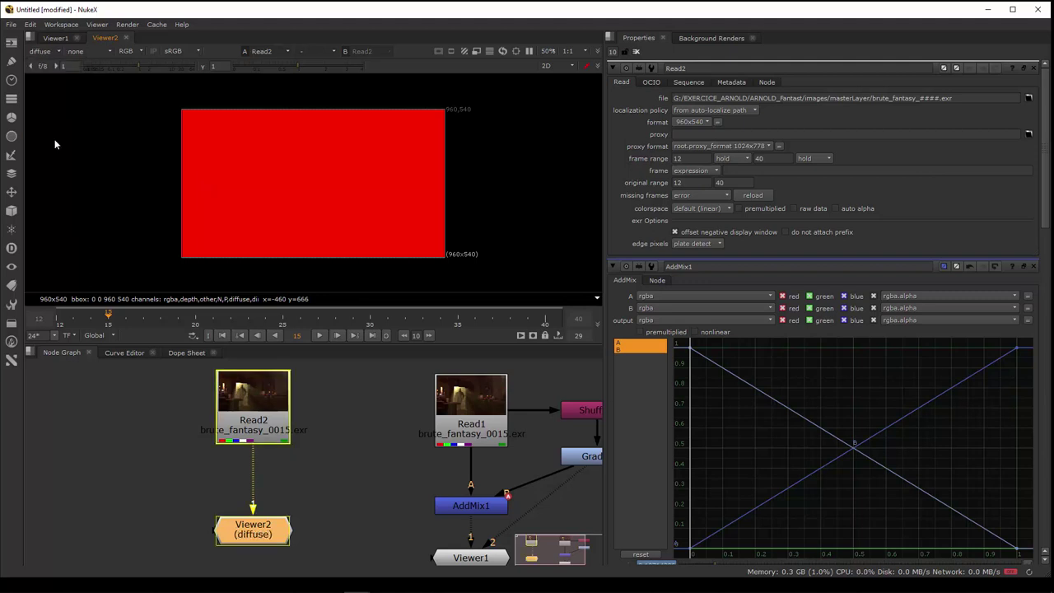
pyautogui.click(43, 53)
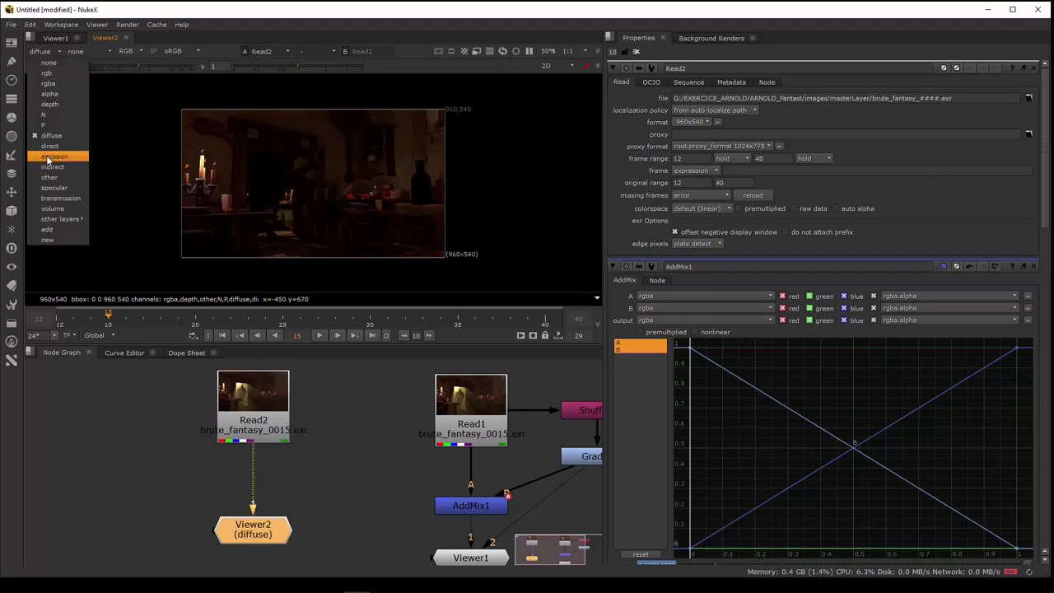
pyautogui.click(49, 145)
pyautogui.click(49, 55)
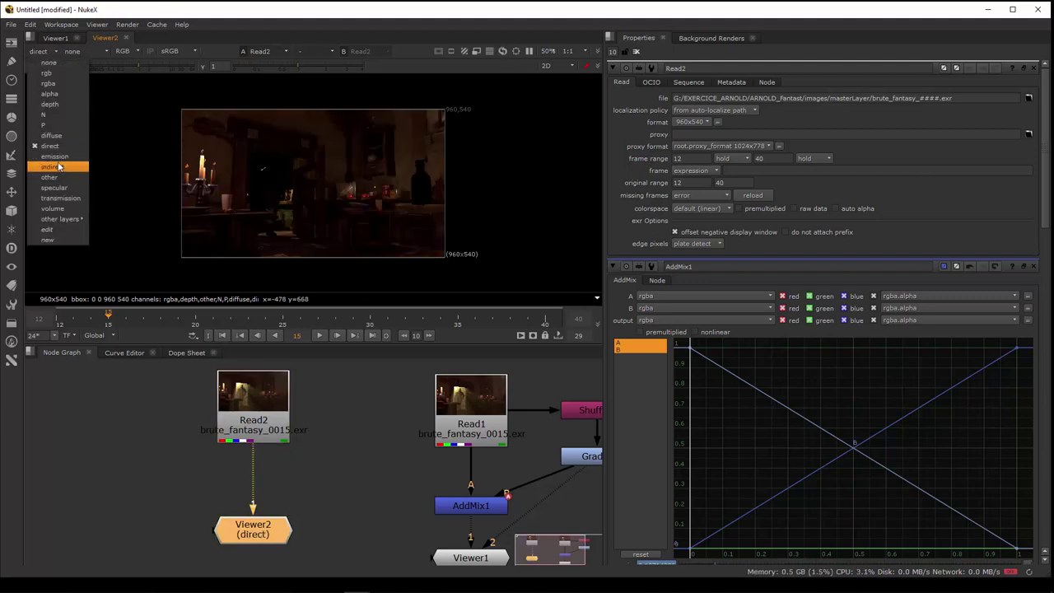
pyautogui.click(59, 161)
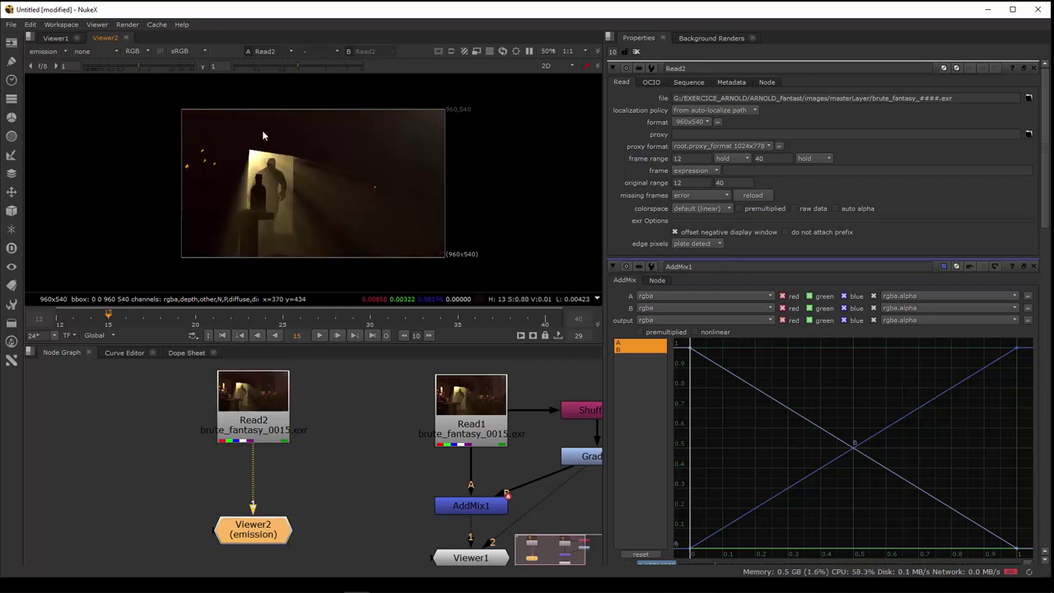
pyautogui.click(49, 54)
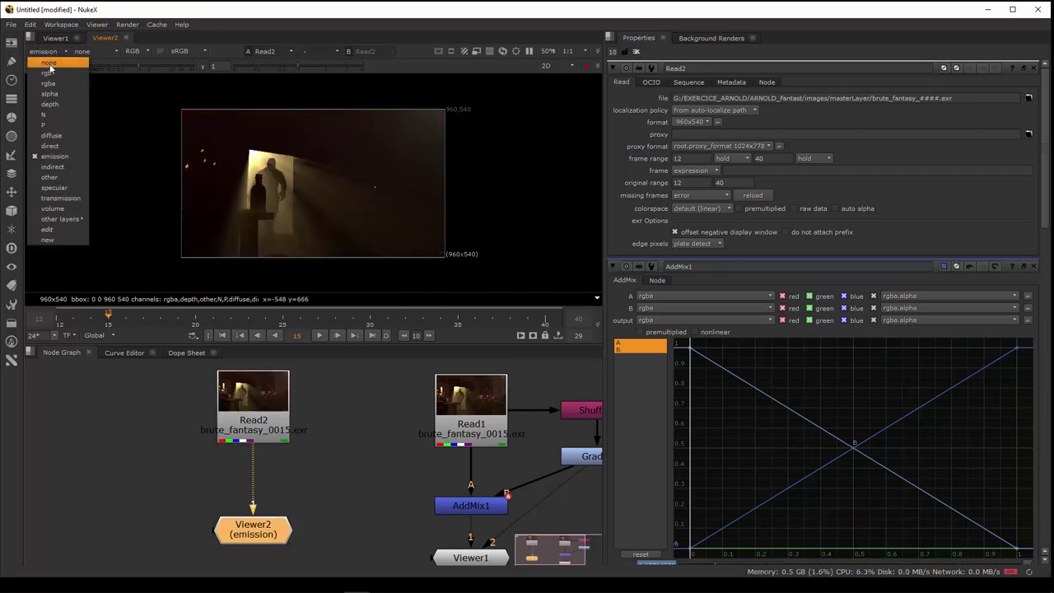
pyautogui.click(70, 167)
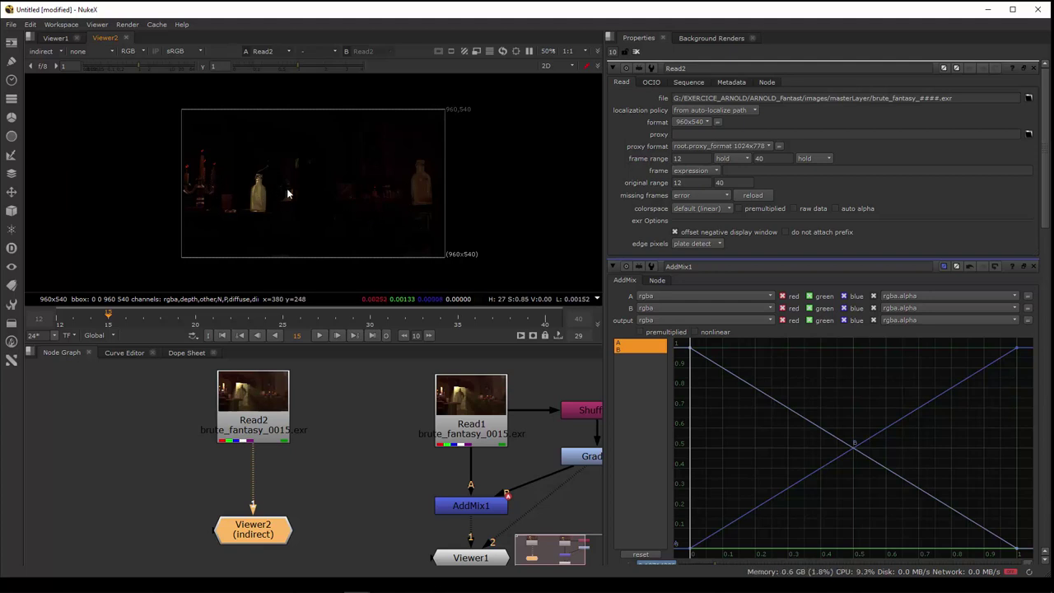
# - View the transmission and specular layers of Read2 in Viewer2 and return the display to rgba
pyautogui.click(44, 55)
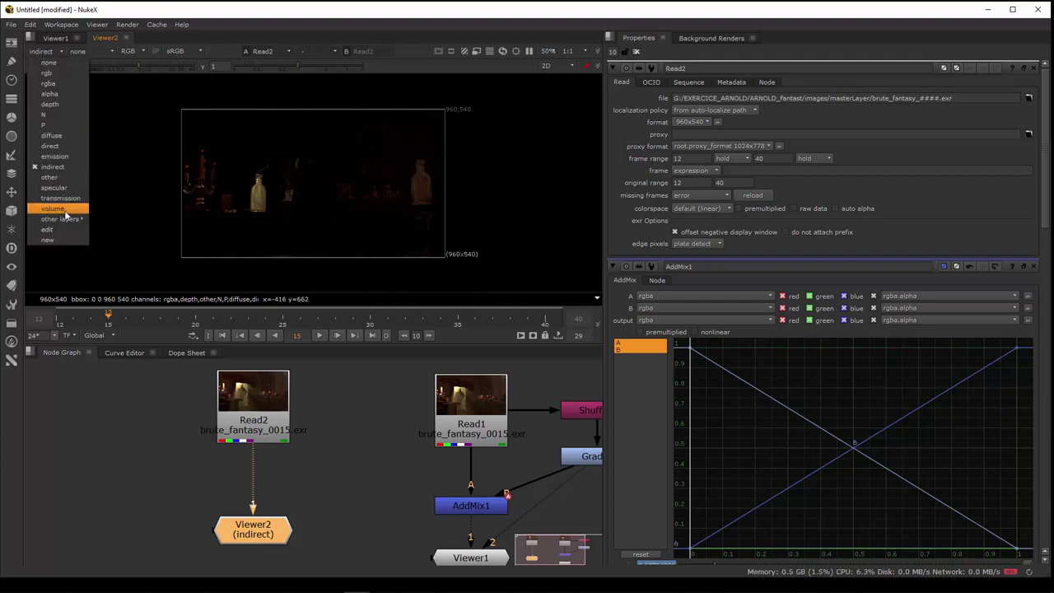
pyautogui.click(61, 198)
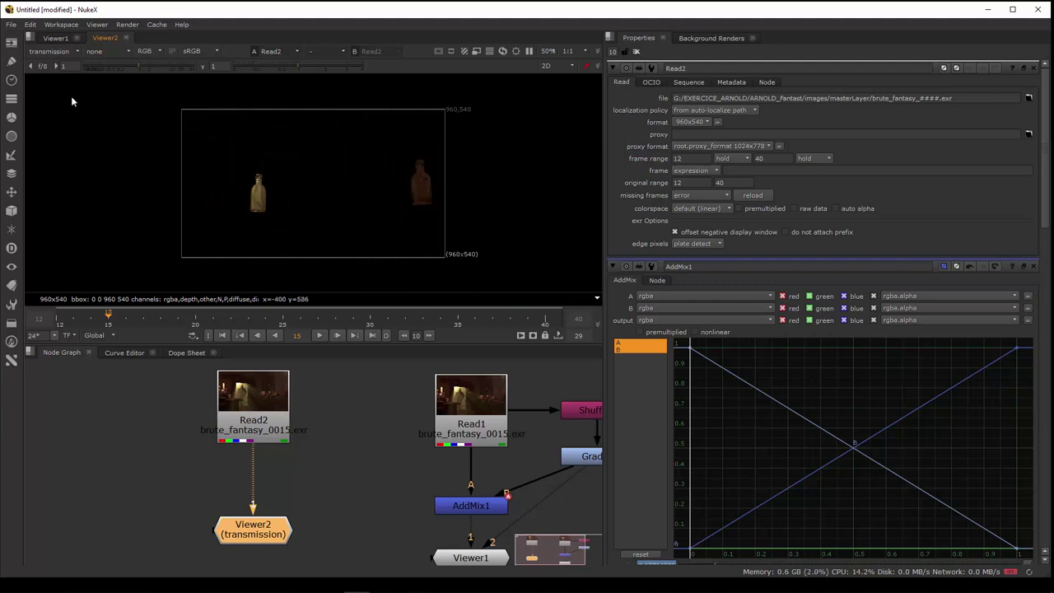
pyautogui.click(51, 52)
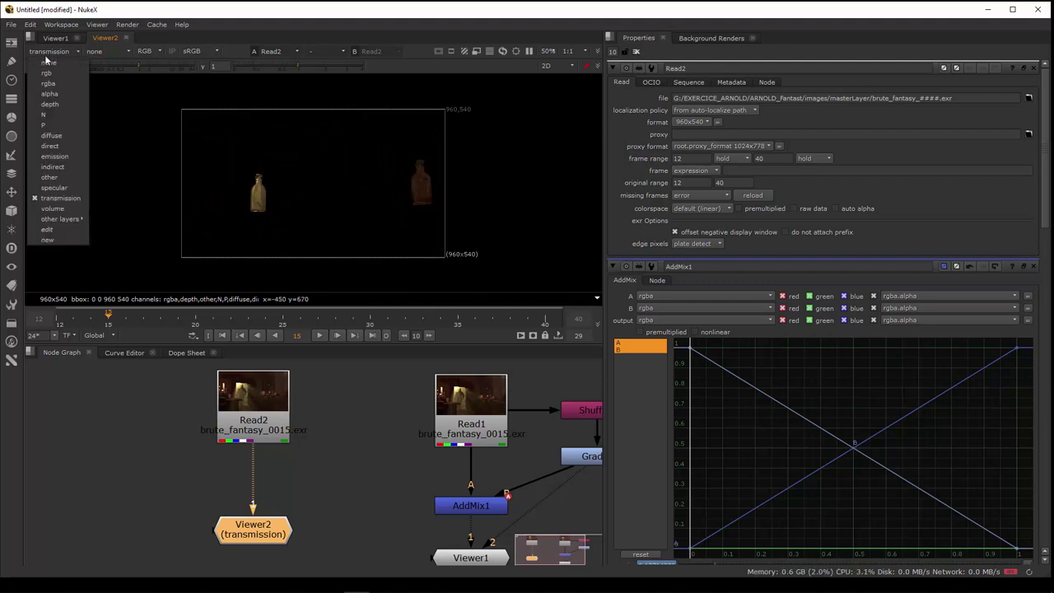
pyautogui.click(59, 188)
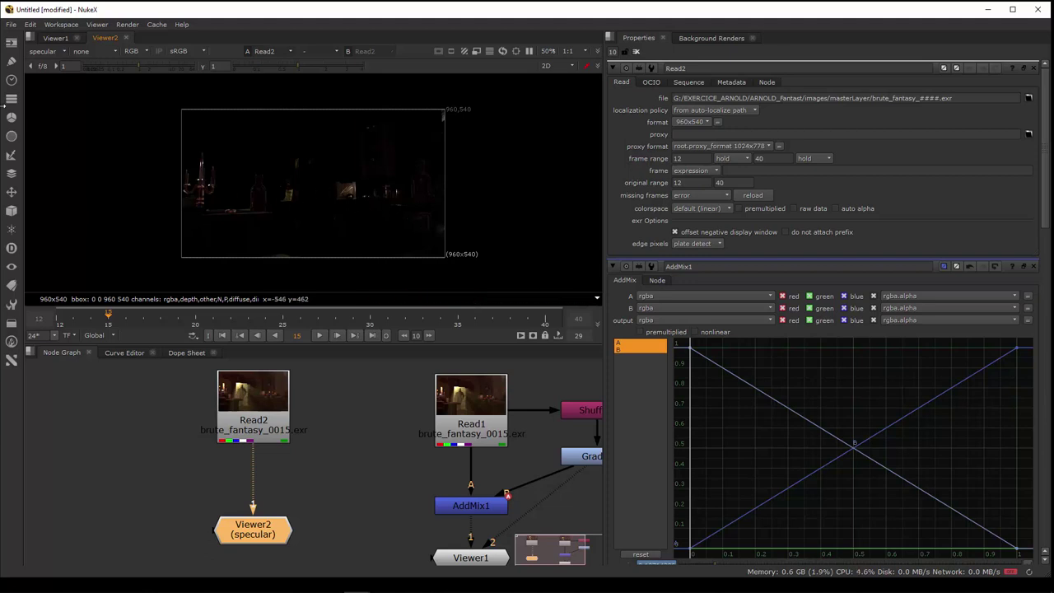
pyautogui.click(42, 51)
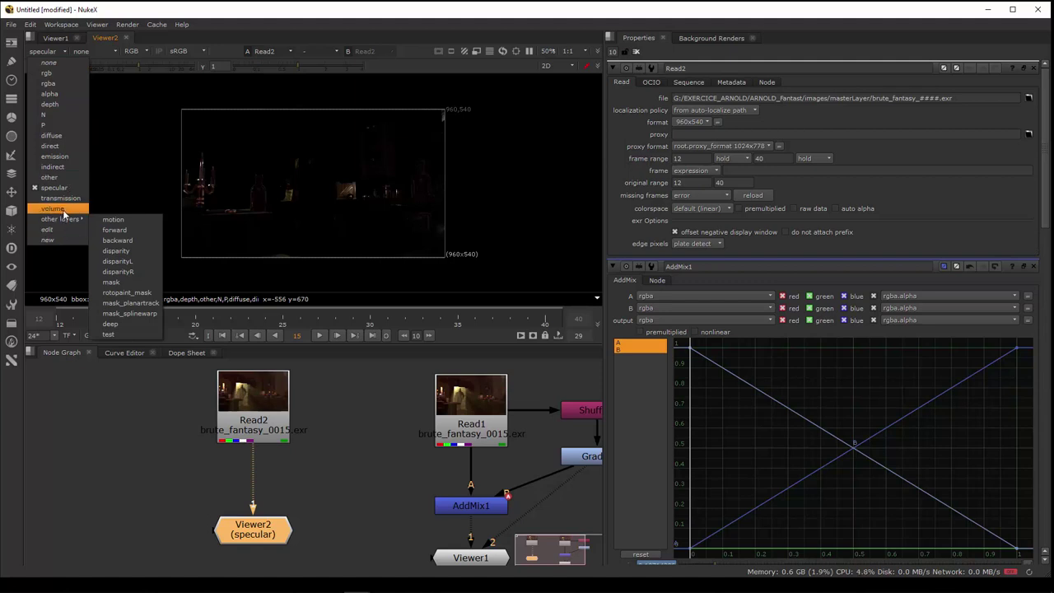
pyautogui.click(49, 83)
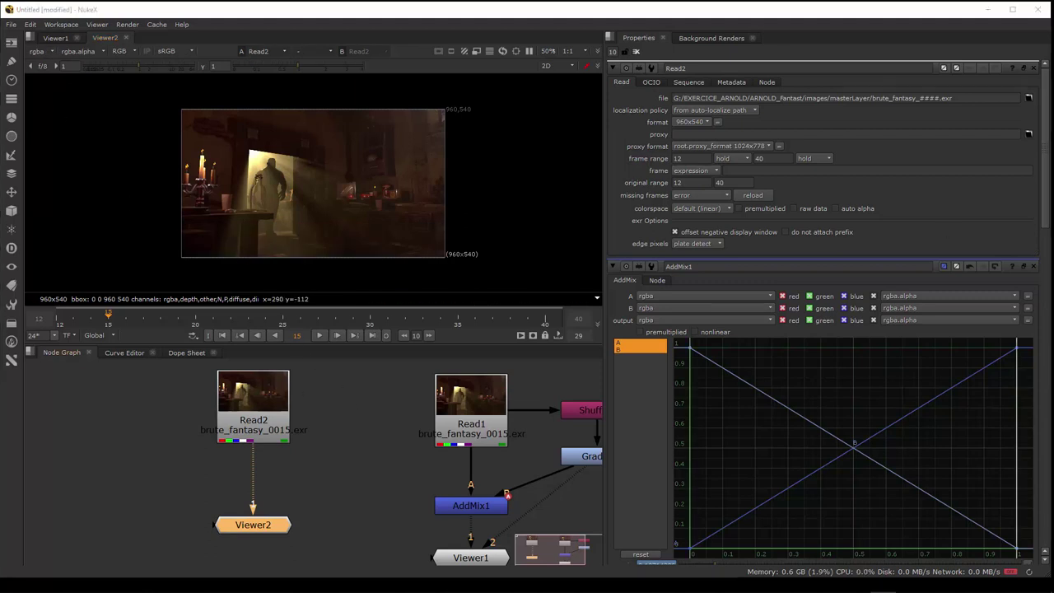
# - Add a LayerContactSheet node and insert it into the connection between Read2 and Viewer2
pyautogui.click(253, 421)
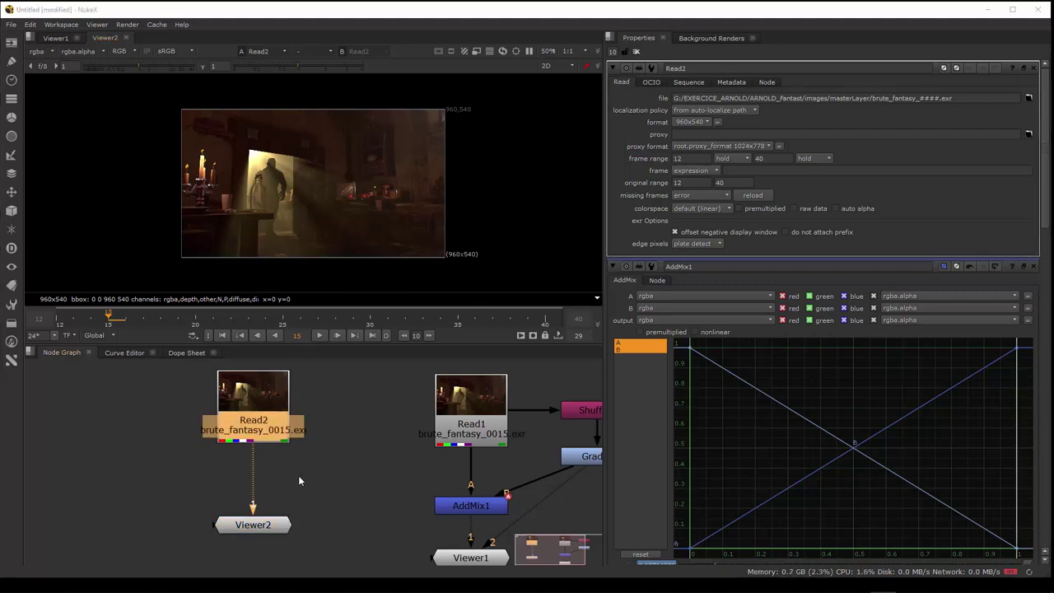
pyautogui.click(245, 534)
pyautogui.click(199, 490)
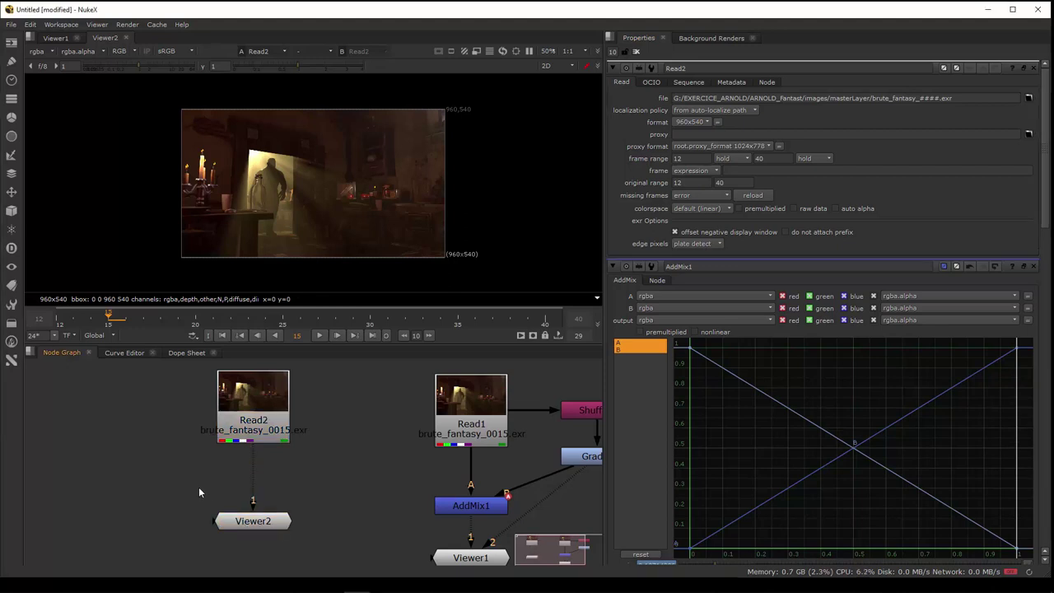
pyautogui.press('Tab')
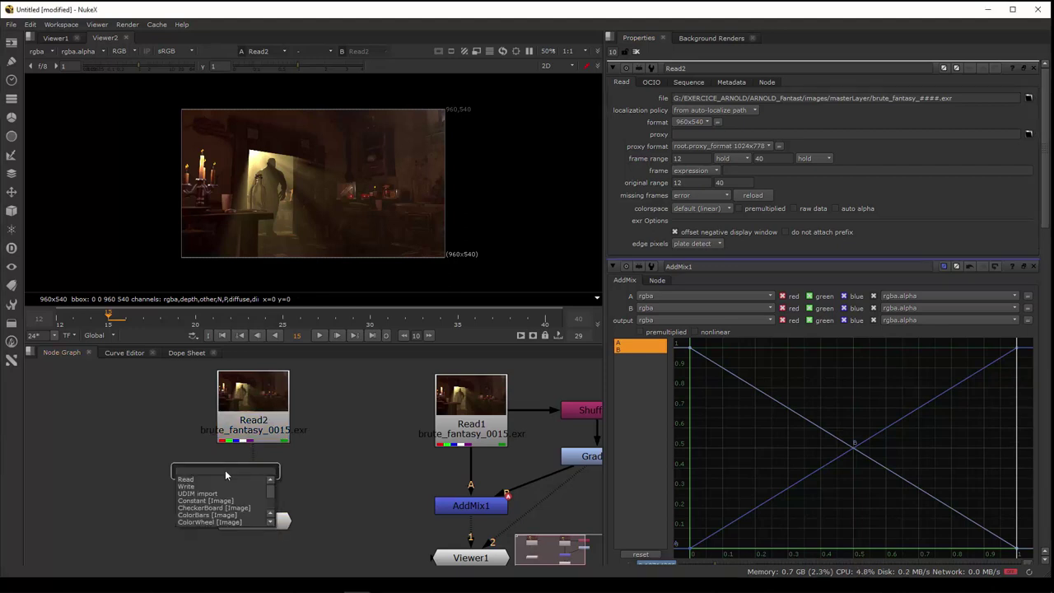
pyautogui.write('layer')
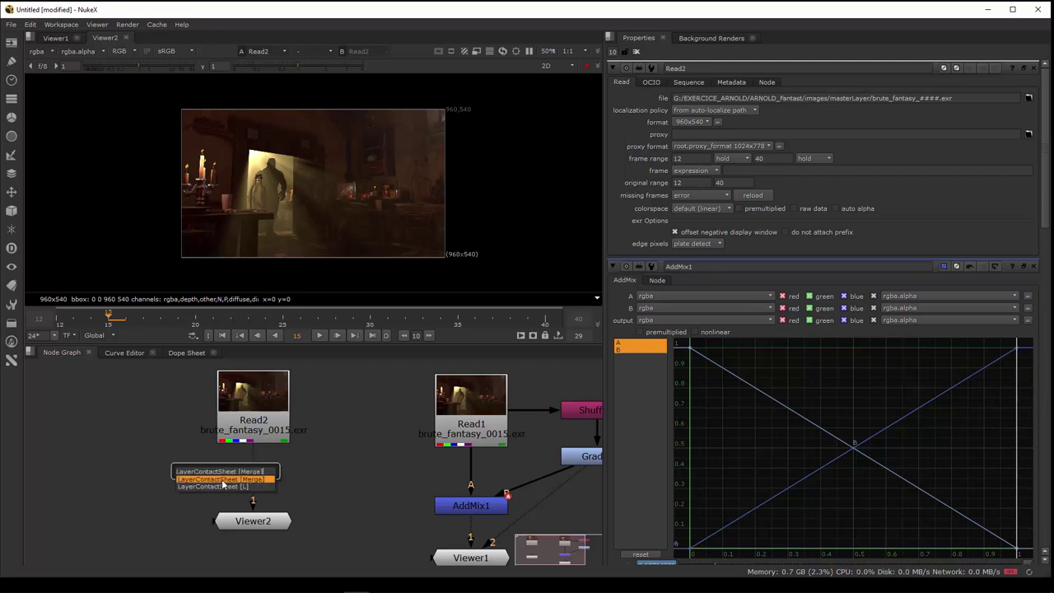
pyautogui.click(220, 481)
pyautogui.moveTo(206, 481); pyautogui.dragTo(256, 484)
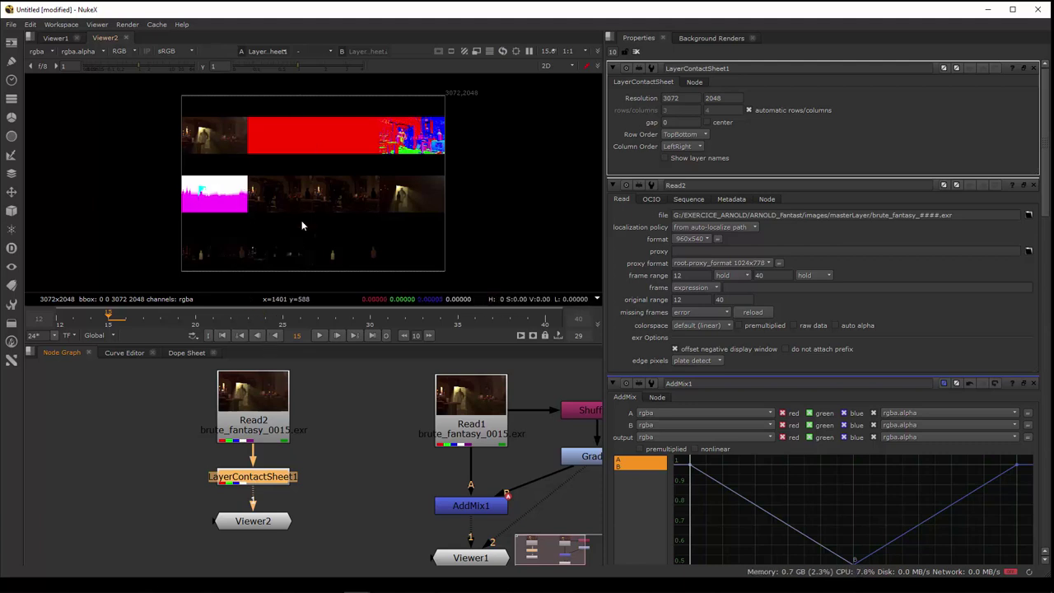
# - Turn on Show layer names for the contact sheet and examine its labelled layers
pyautogui.scroll(5, 273, 212)
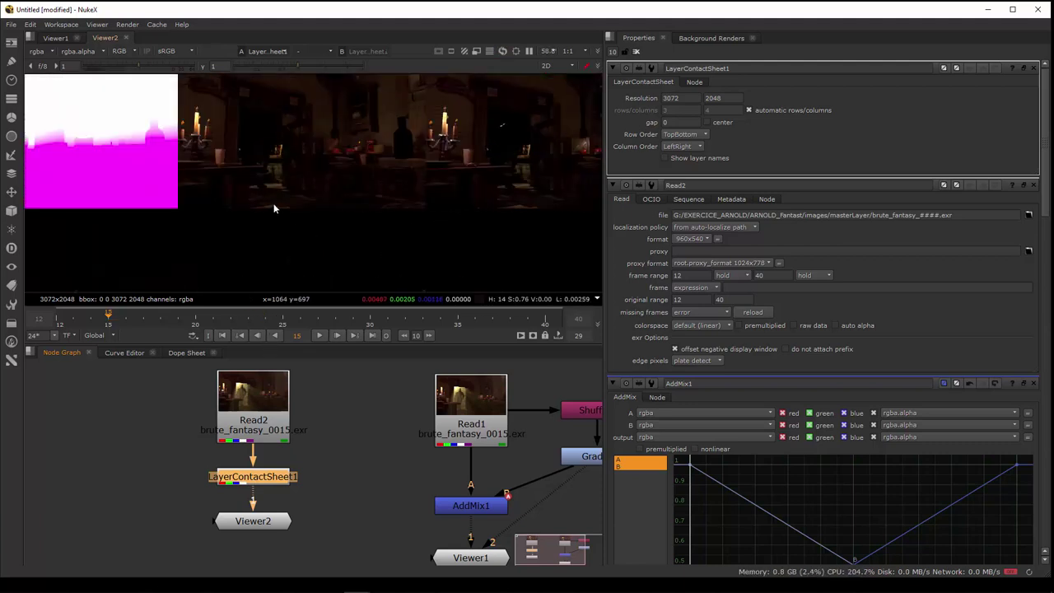
pyautogui.scroll(-1, 316, 247)
pyautogui.scroll(-1, 316, 247)
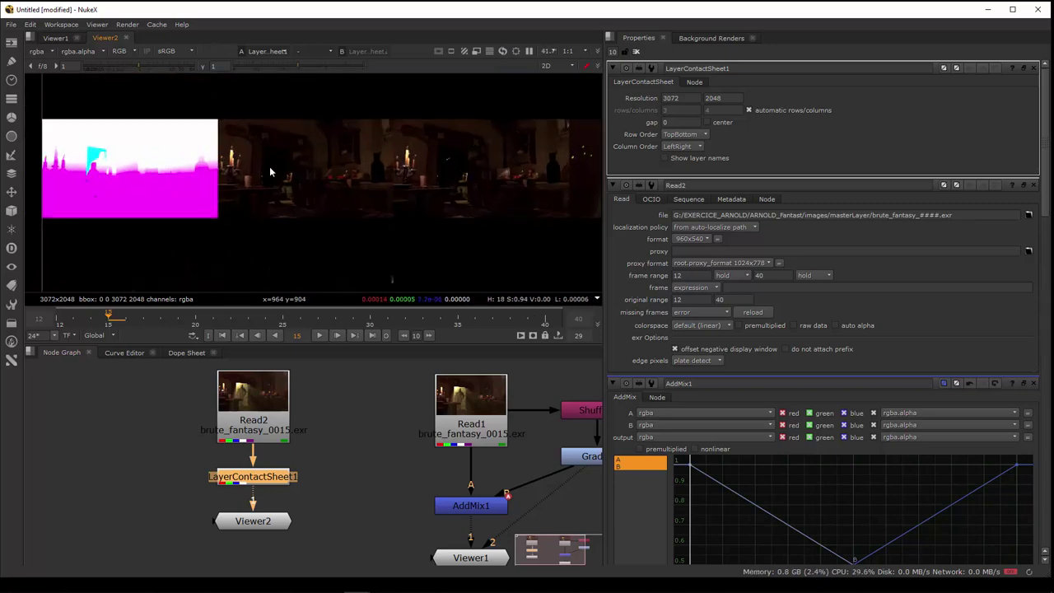
pyautogui.scroll(-4, 278, 229)
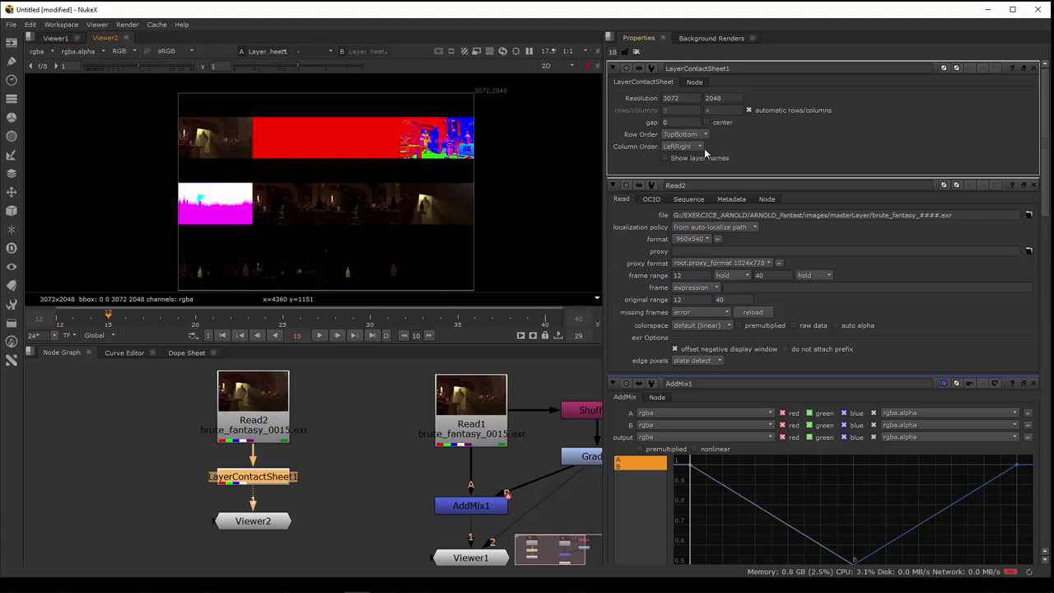
pyautogui.click(665, 157)
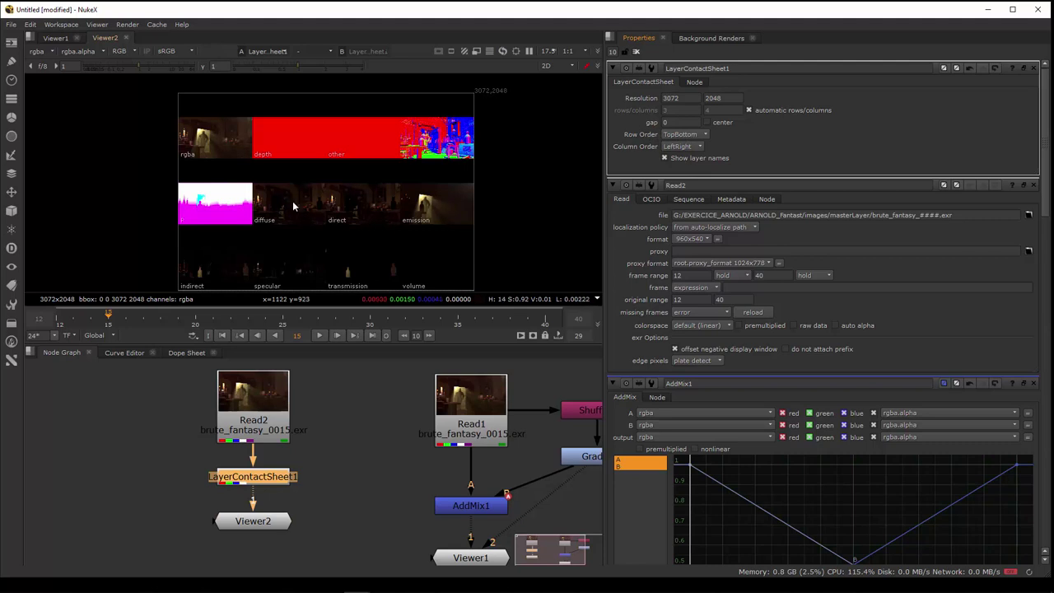
pyautogui.scroll(3, 245, 179)
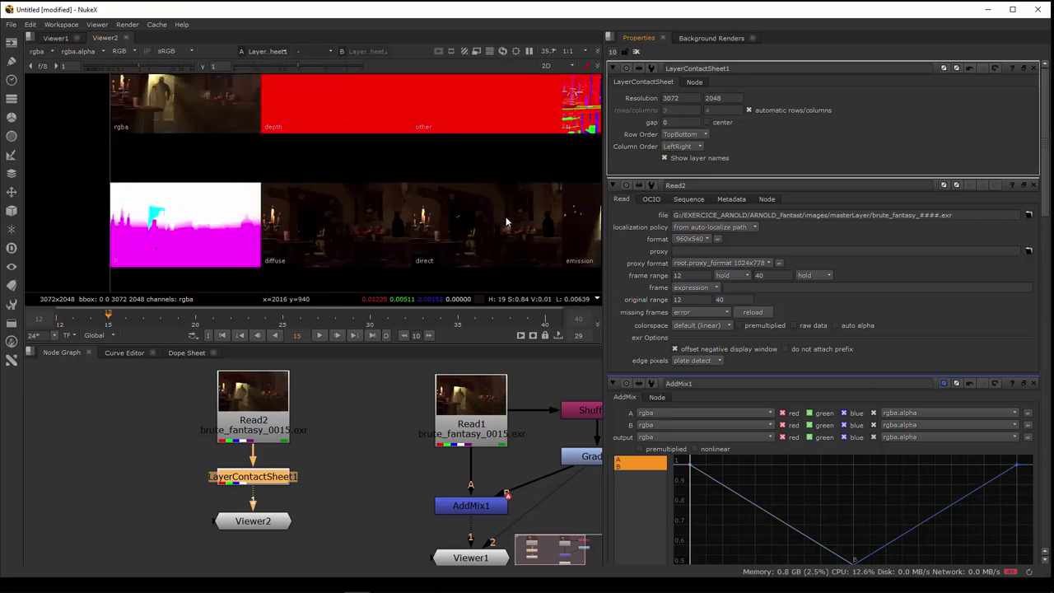
pyautogui.scroll(-2, 506, 221)
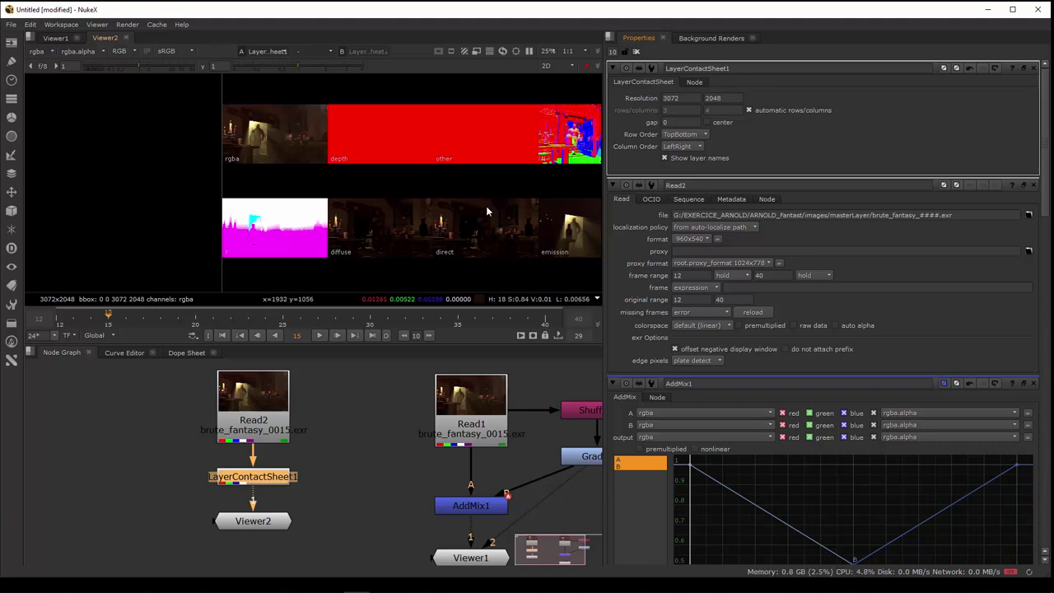
pyautogui.moveTo(366, 236); pyautogui.dragTo(342, 151, button='middle')
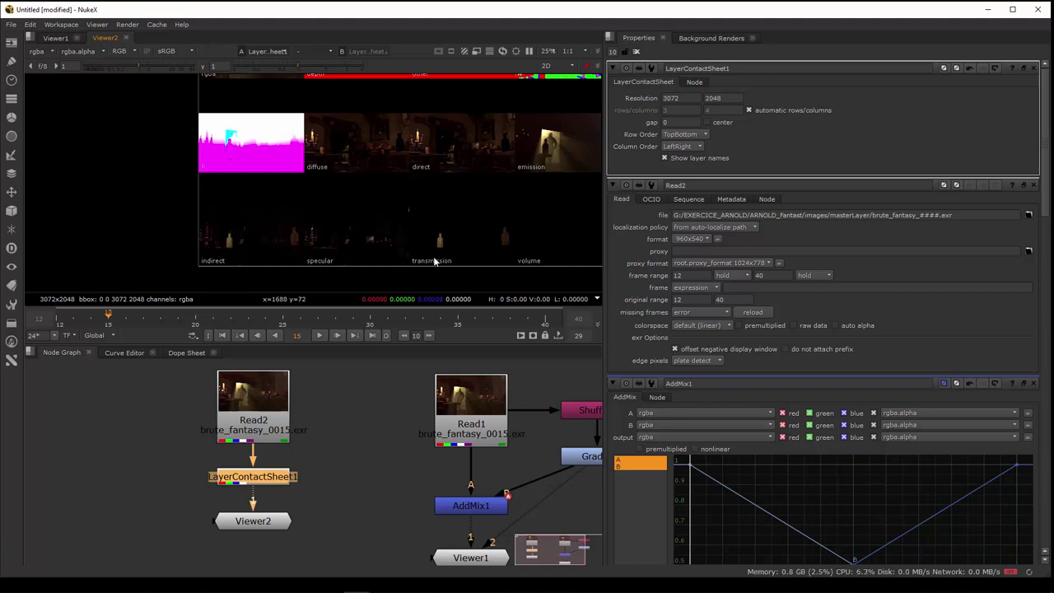
pyautogui.moveTo(530, 244); pyautogui.dragTo(298, 203, button='middle')
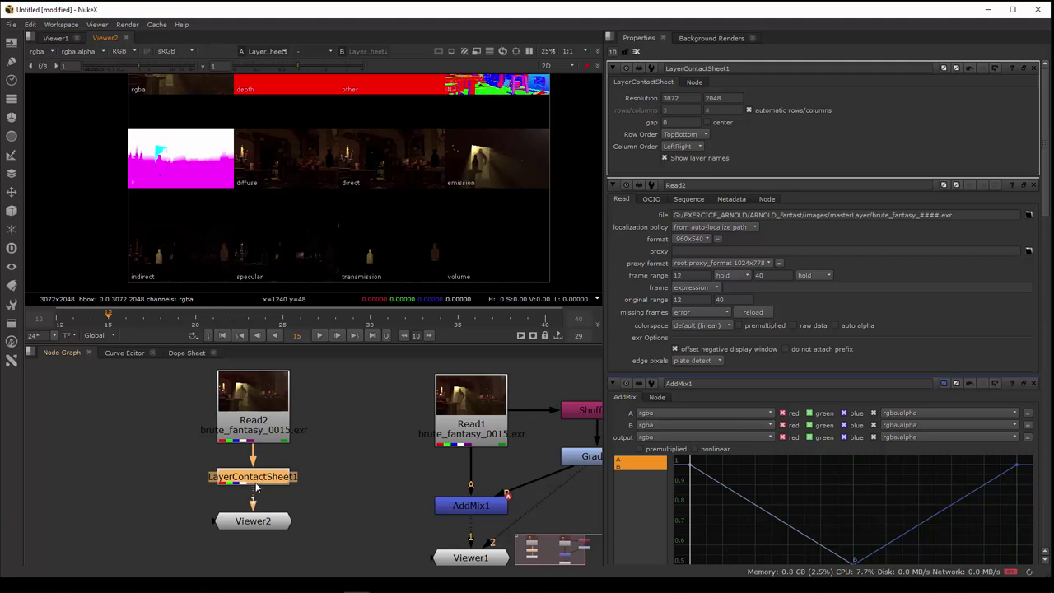
# - Set the LayerContactSheet node aside next to Read2, reconnect Viewer2 directly to Read2 and place the viewer slightly lower
pyautogui.moveTo(255, 487); pyautogui.dragTo(173, 473)
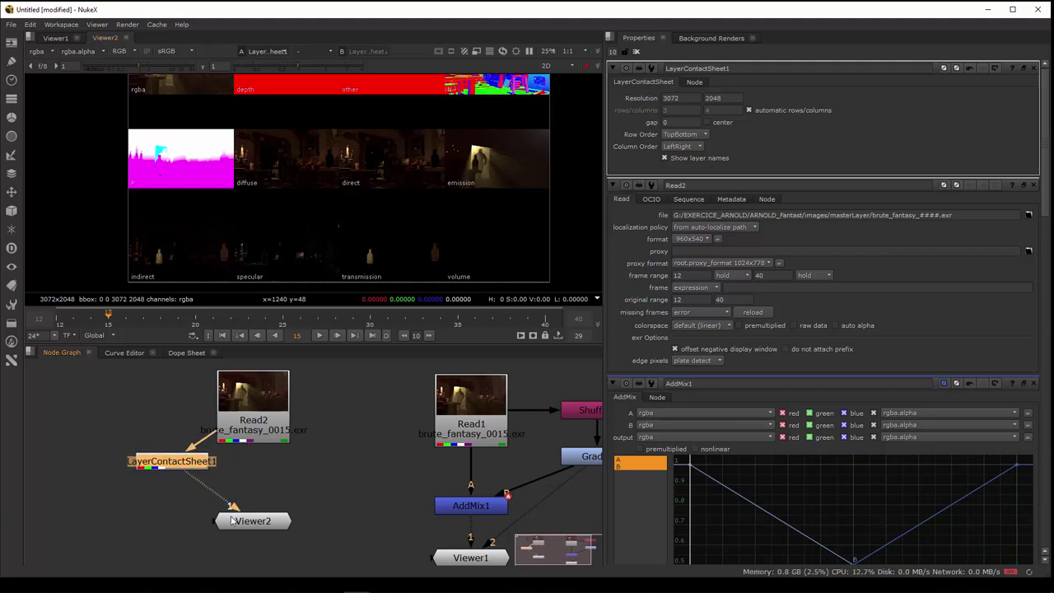
pyautogui.moveTo(234, 509); pyautogui.dragTo(117, 425)
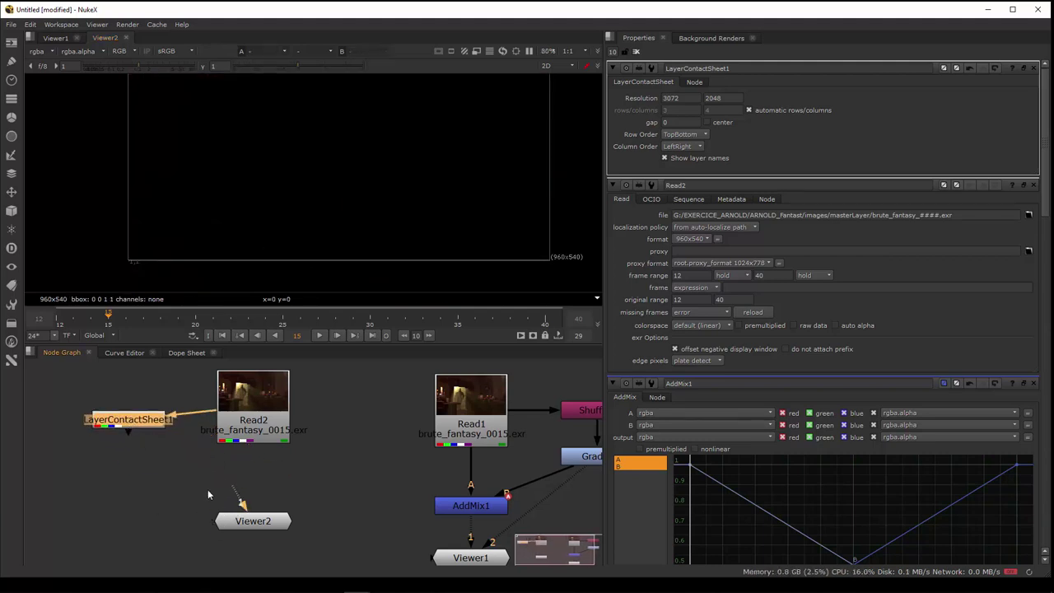
pyautogui.moveTo(237, 496); pyautogui.dragTo(250, 426)
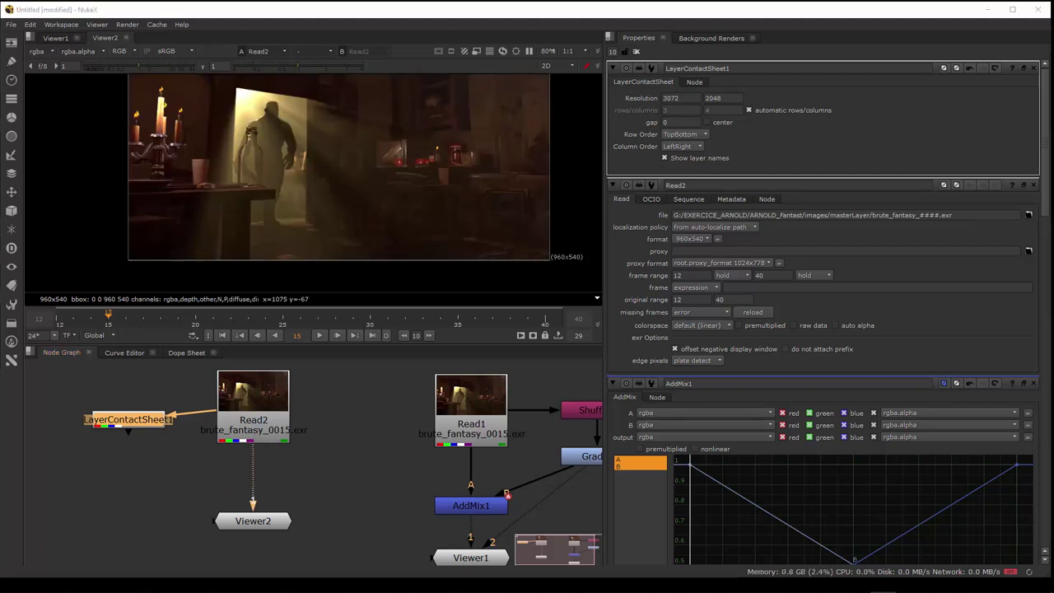
pyautogui.moveTo(217, 410); pyautogui.dragTo(216, 409)
pyautogui.moveTo(253, 520); pyautogui.dragTo(253, 544)
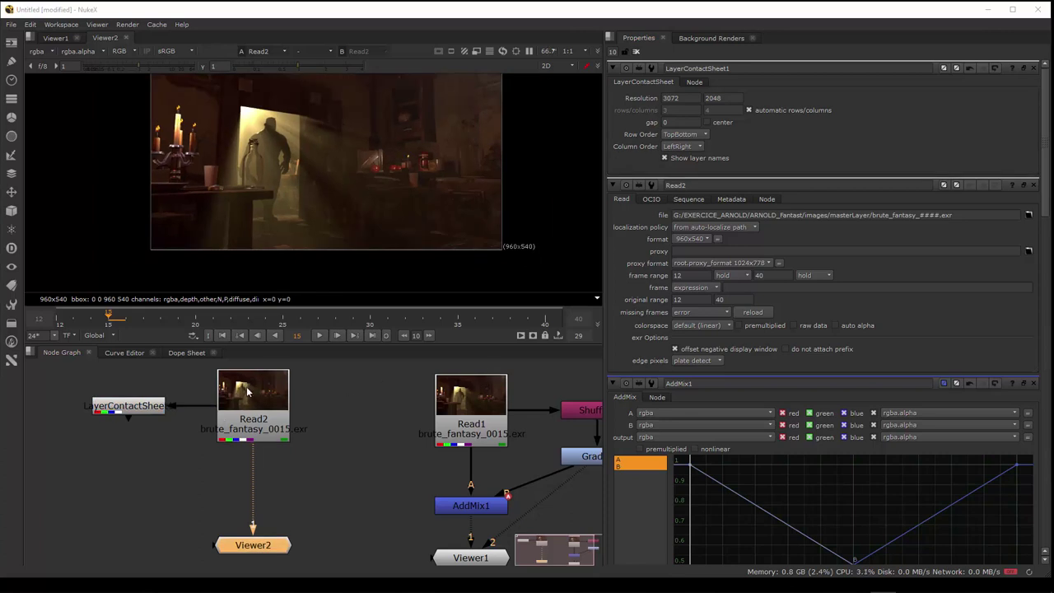
# - Keep Viewer2 on the rgba layer and display only its Red channel
pyautogui.moveTo(303, 283); pyautogui.dragTo(296, 317, button='middle')
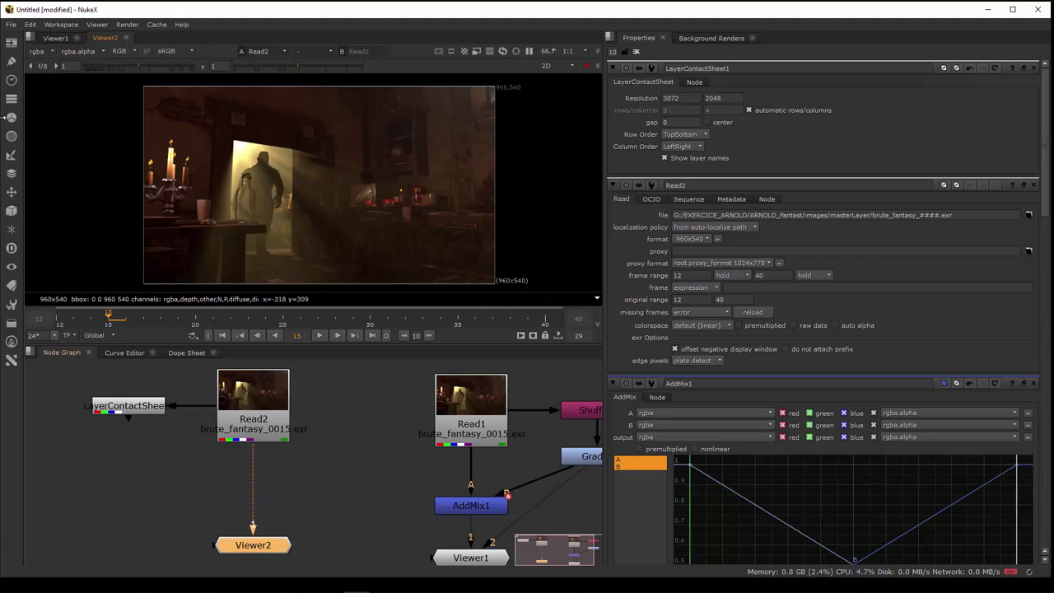
pyautogui.click(40, 53)
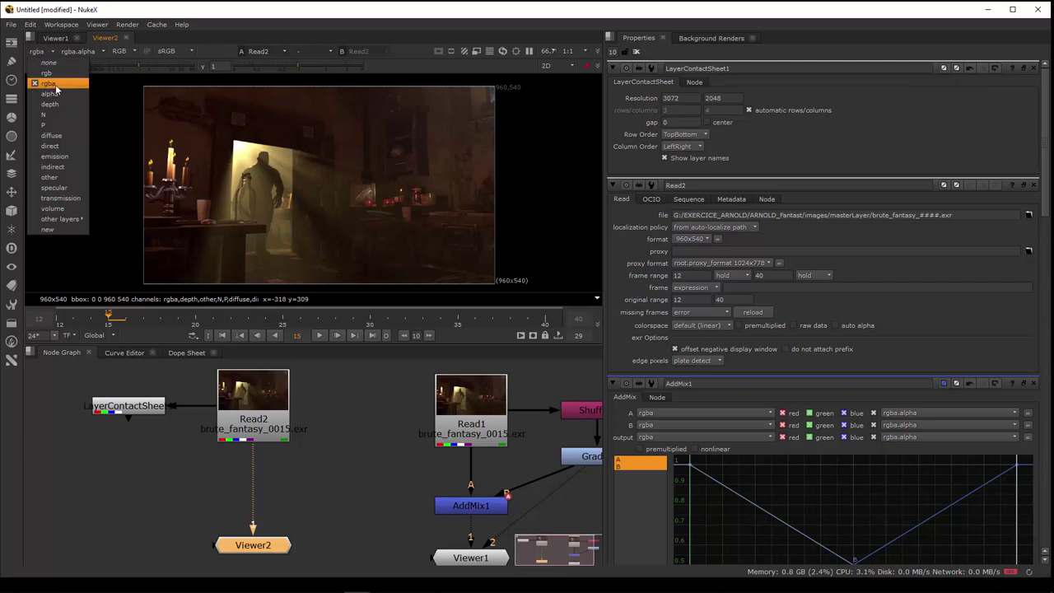
pyautogui.click(54, 85)
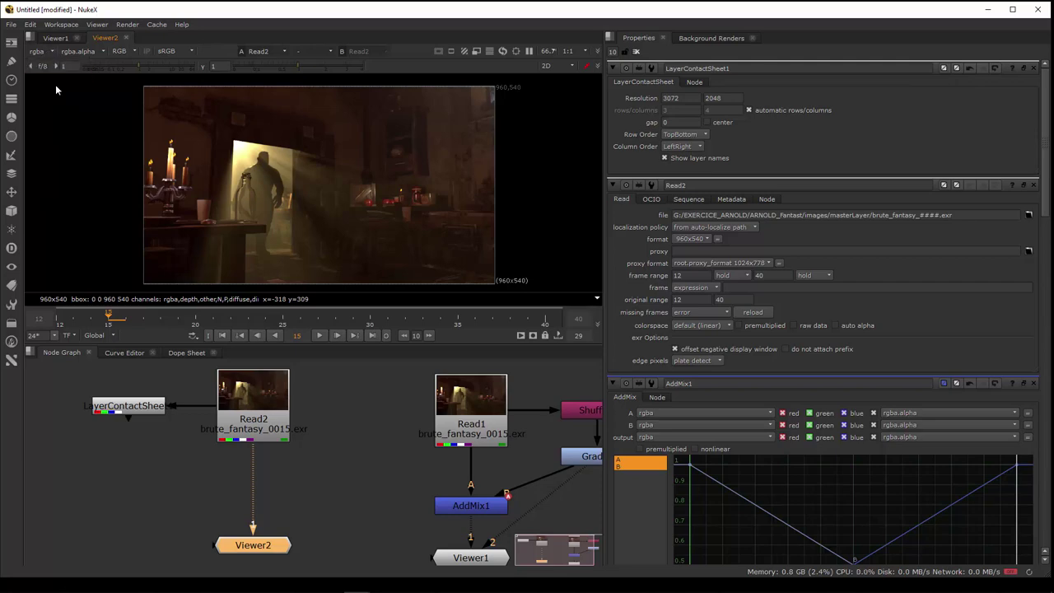
pyautogui.click(128, 54)
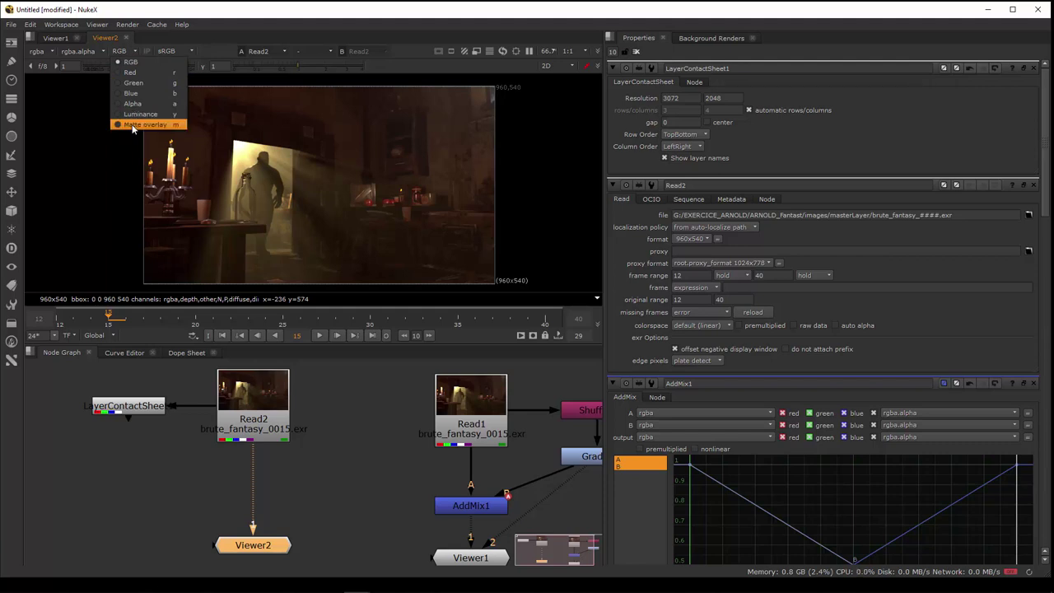
pyautogui.click(133, 74)
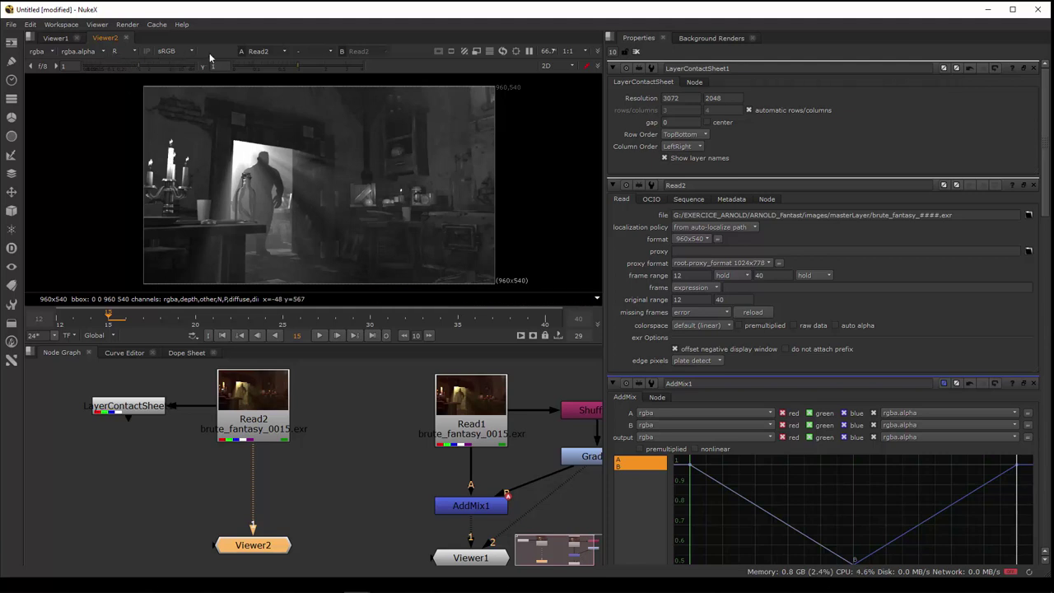
# - Examine the rgba layer's Green and Blue channels separately in Viewer2, and return to the full RGB display
pyautogui.click(126, 56)
pyautogui.click(130, 83)
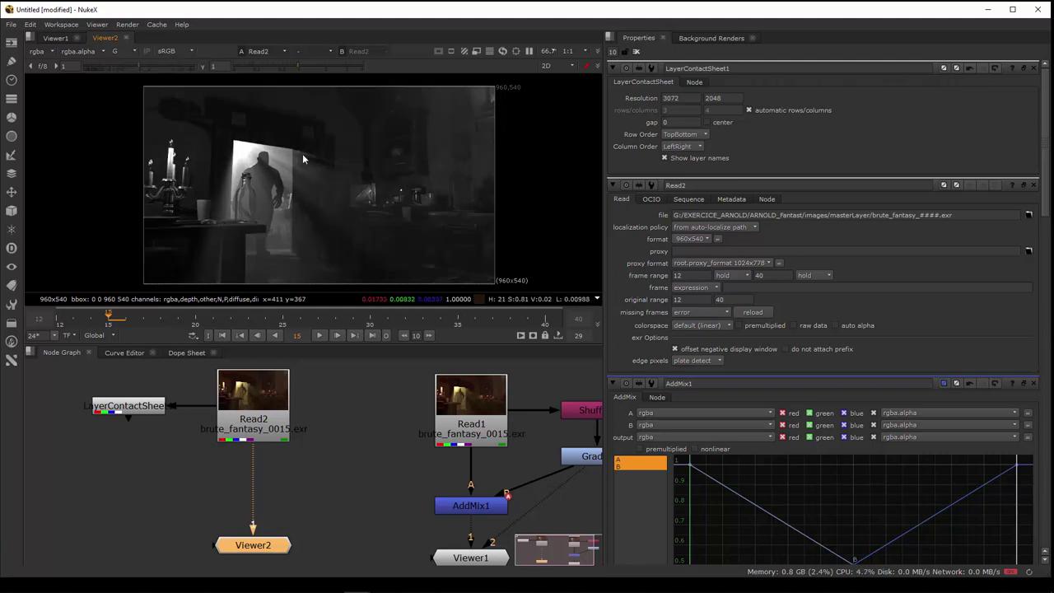
pyautogui.click(127, 54)
pyautogui.click(131, 94)
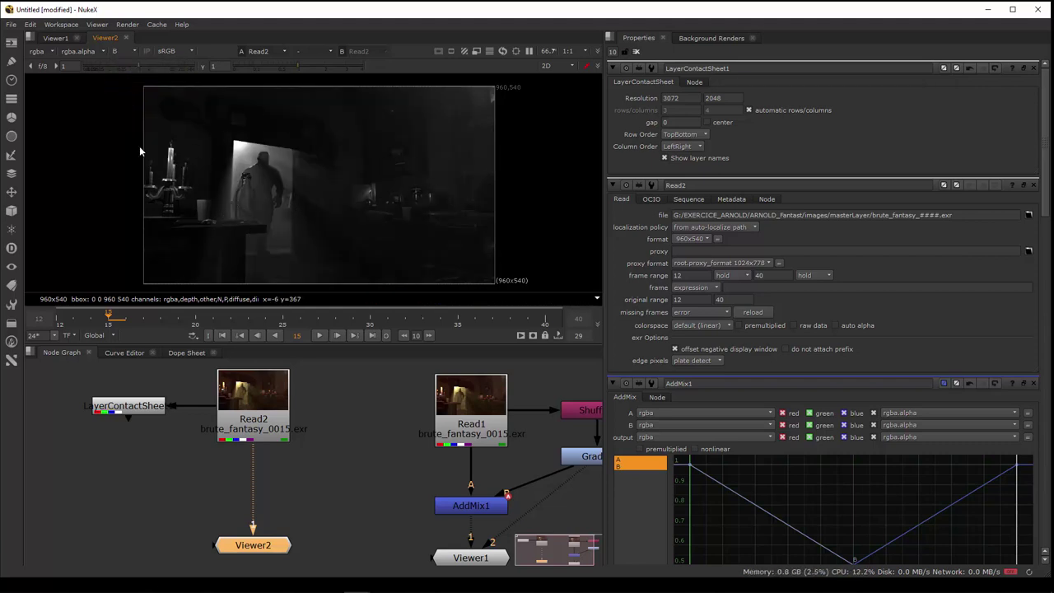
pyautogui.click(124, 53)
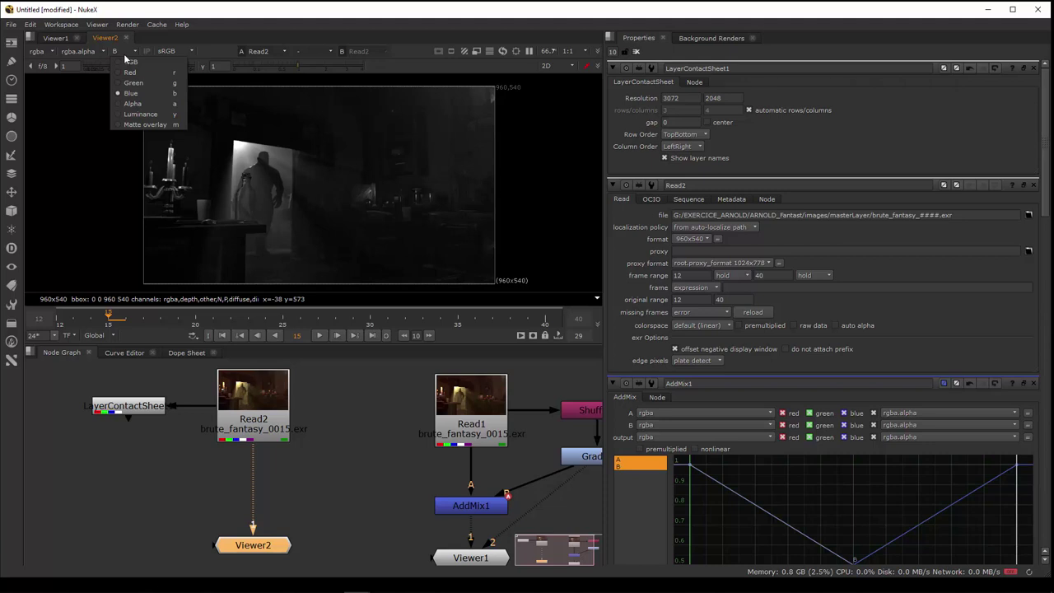
pyautogui.click(130, 63)
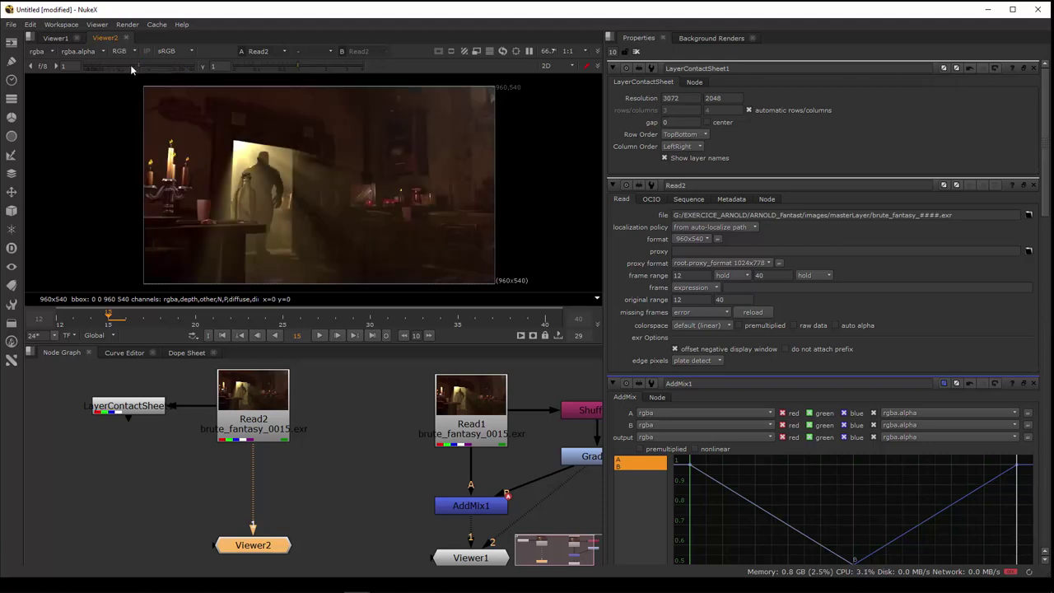
# - Show the diffuse layer in Viewer2, examine its Red channel alone and return to the RGB display
pyautogui.click(34, 52)
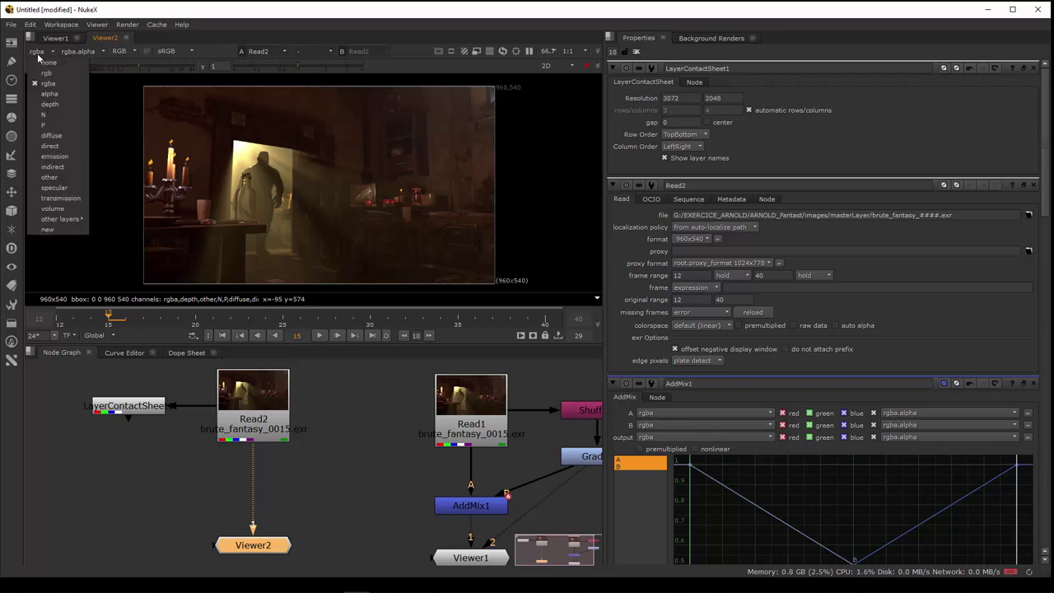
pyautogui.click(57, 135)
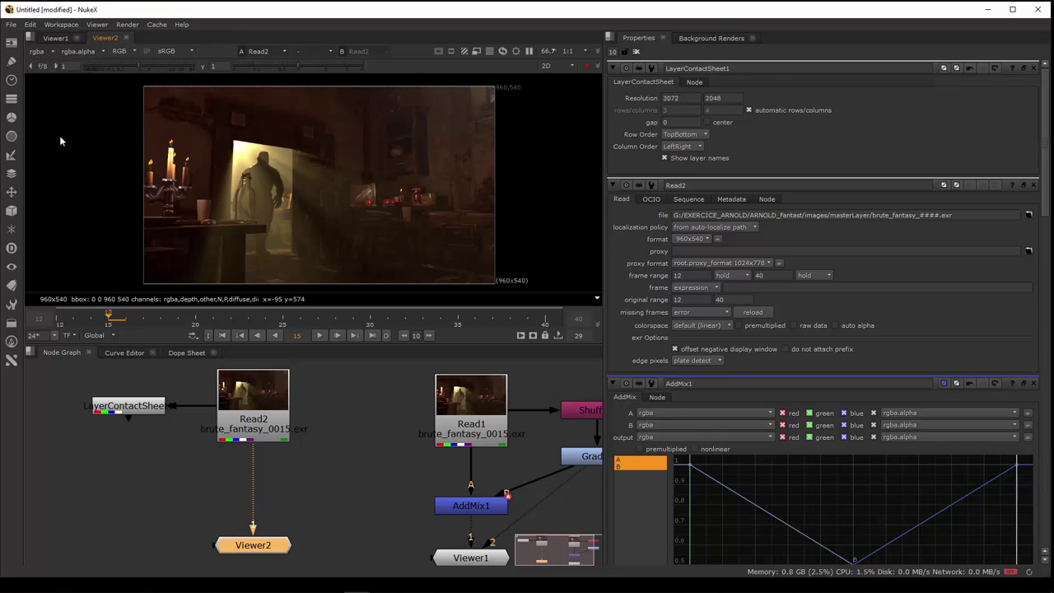
pyautogui.click(126, 51)
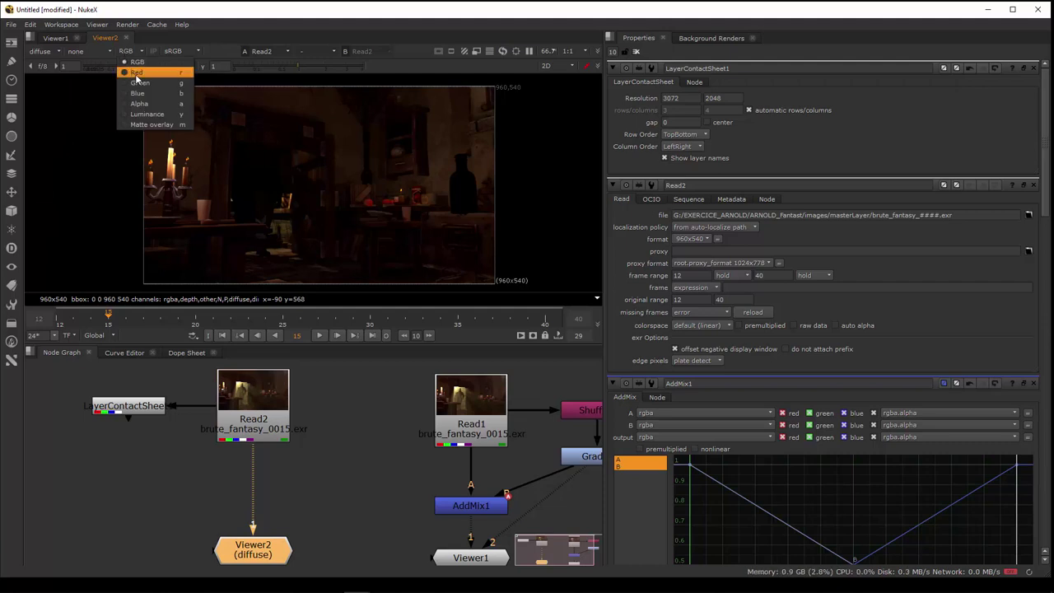
pyautogui.click(137, 73)
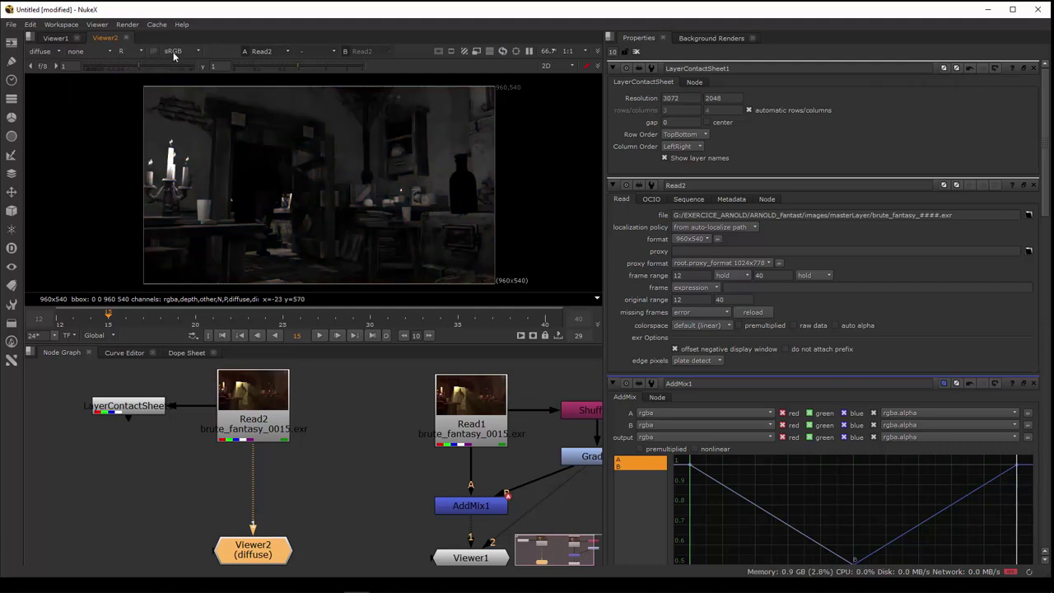
pyautogui.click(128, 54)
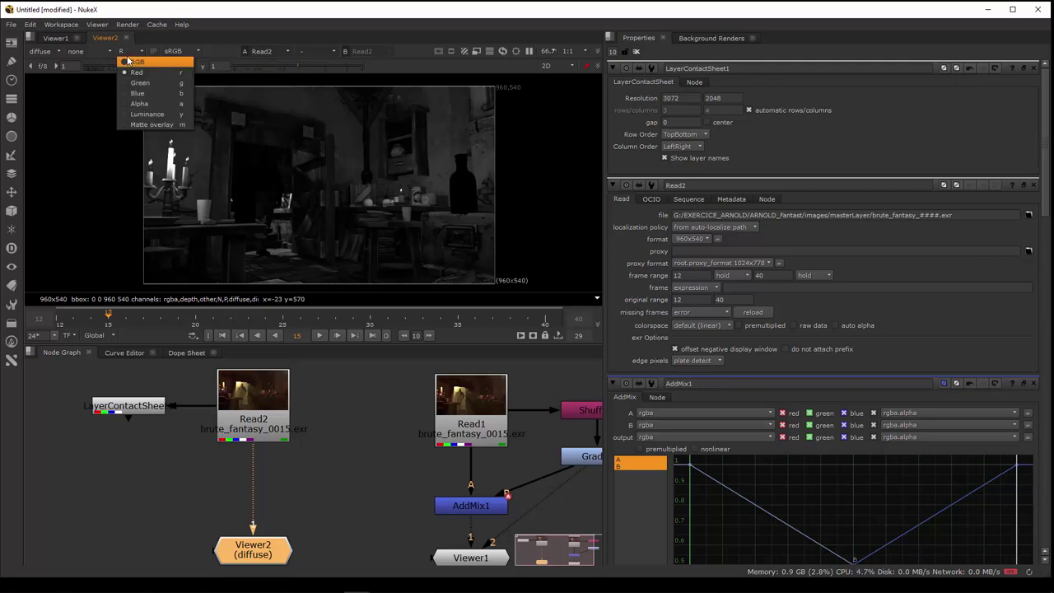
pyautogui.click(130, 62)
# - Show the depth layer in Viewer2, examine its Red channel alone and return to the RGB display
pyautogui.click(40, 52)
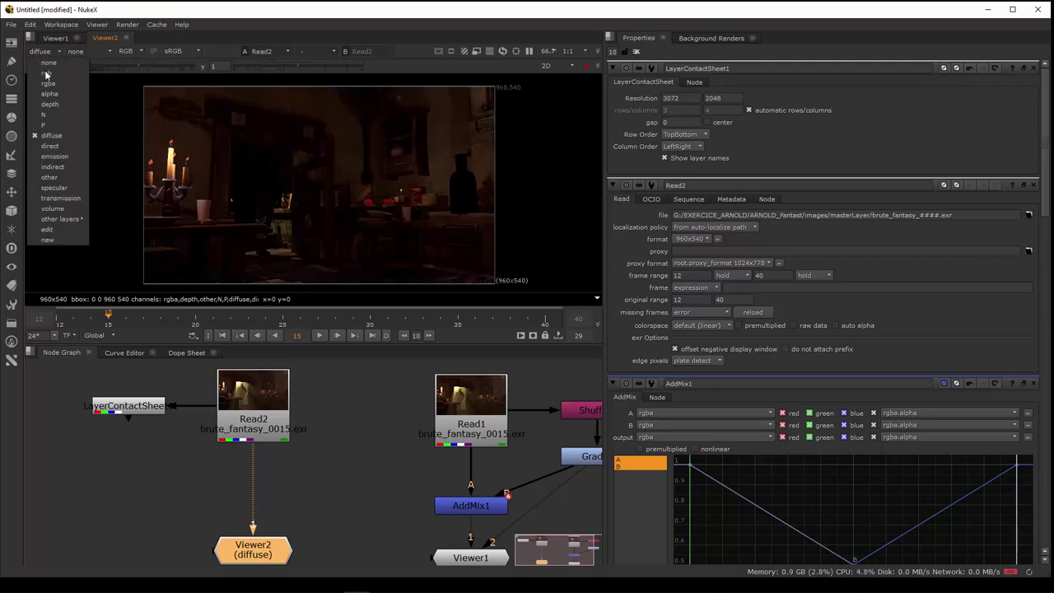
pyautogui.click(50, 105)
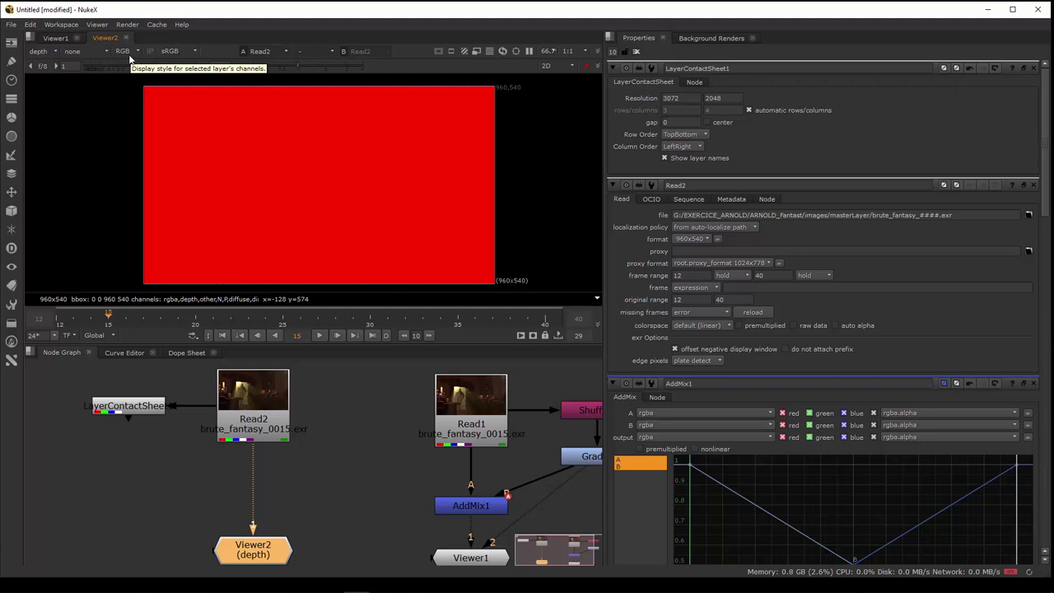
pyautogui.click(123, 51)
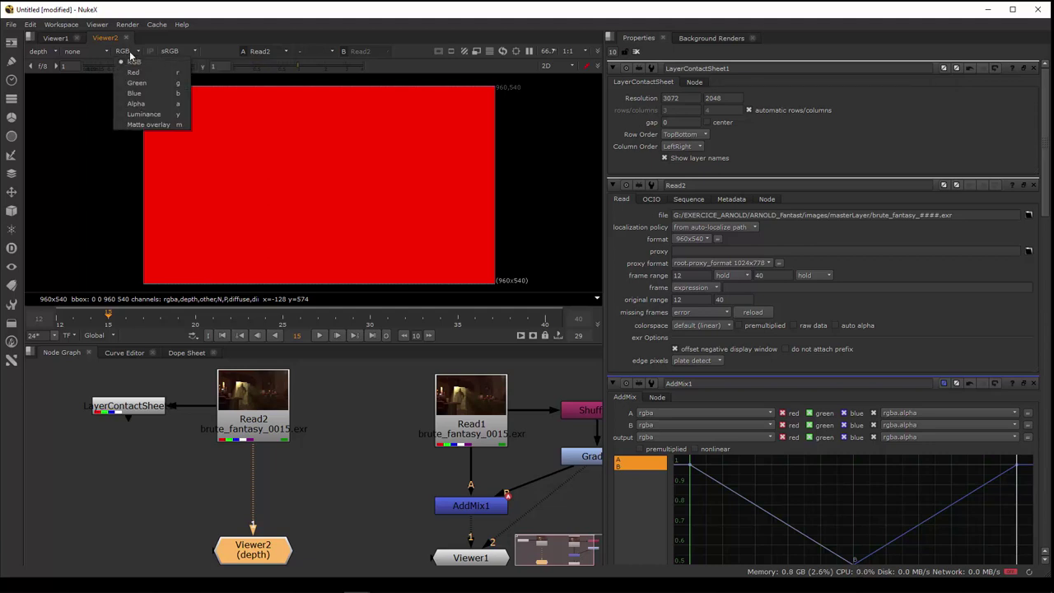
pyautogui.click(133, 72)
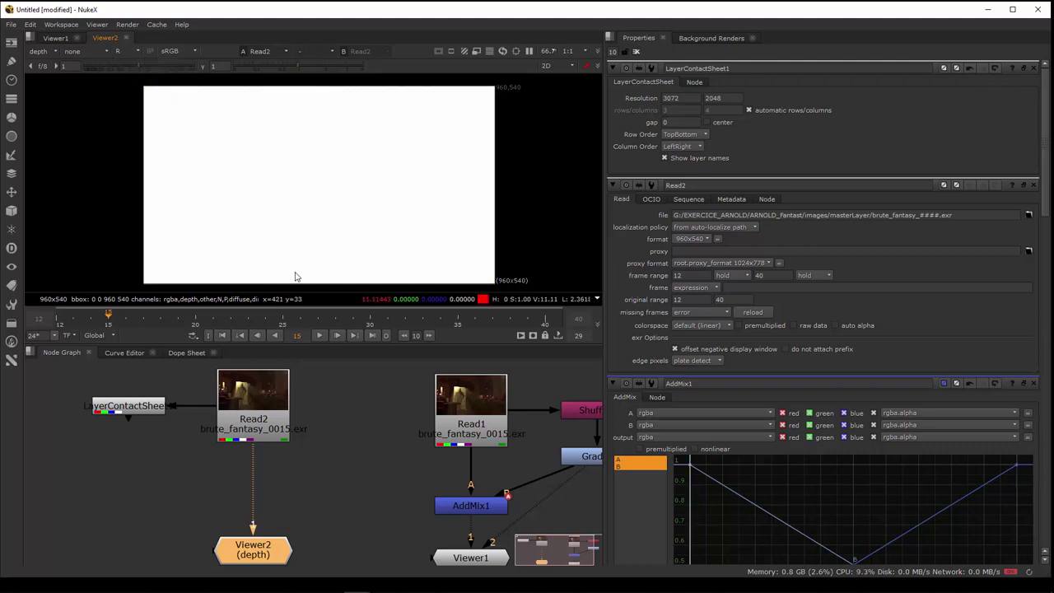
pyautogui.click(129, 52)
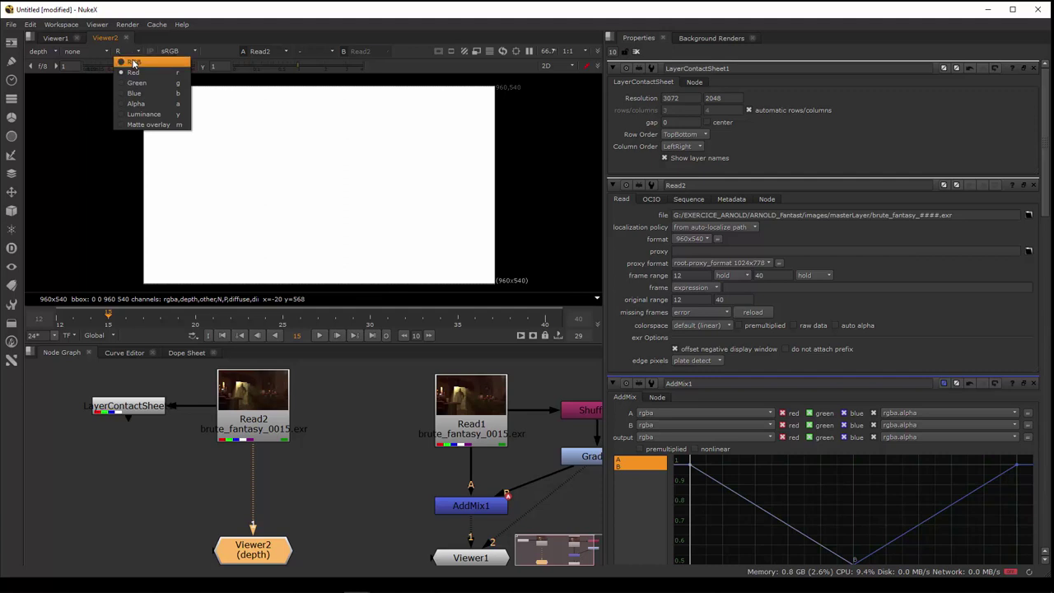
pyautogui.click(133, 63)
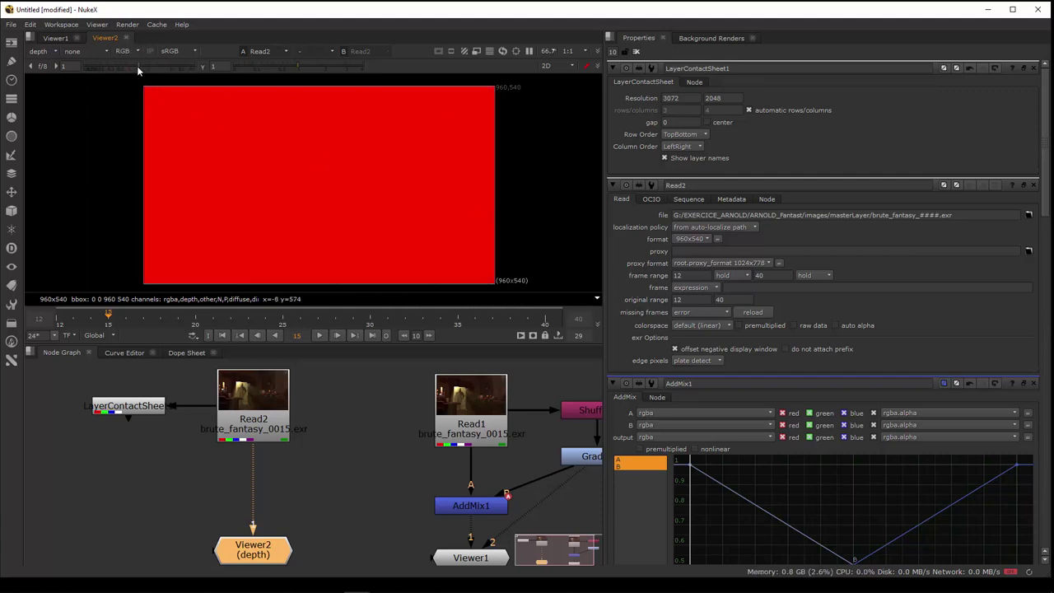
# - Examine the depth layer's Green and Blue channels one at a time, and return to the RGB display
pyautogui.click(125, 51)
pyautogui.click(130, 84)
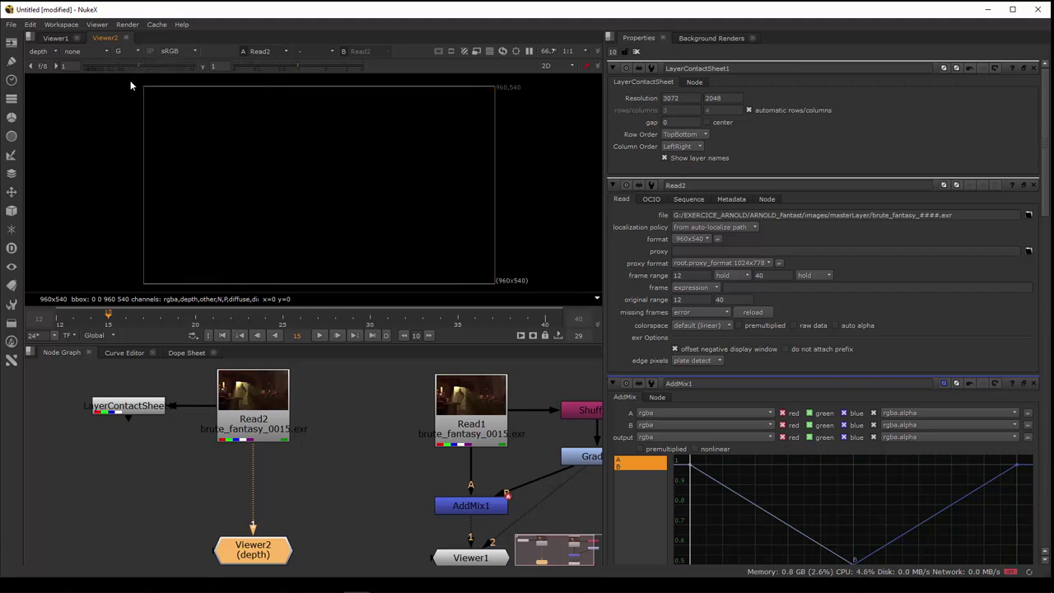
pyautogui.click(123, 53)
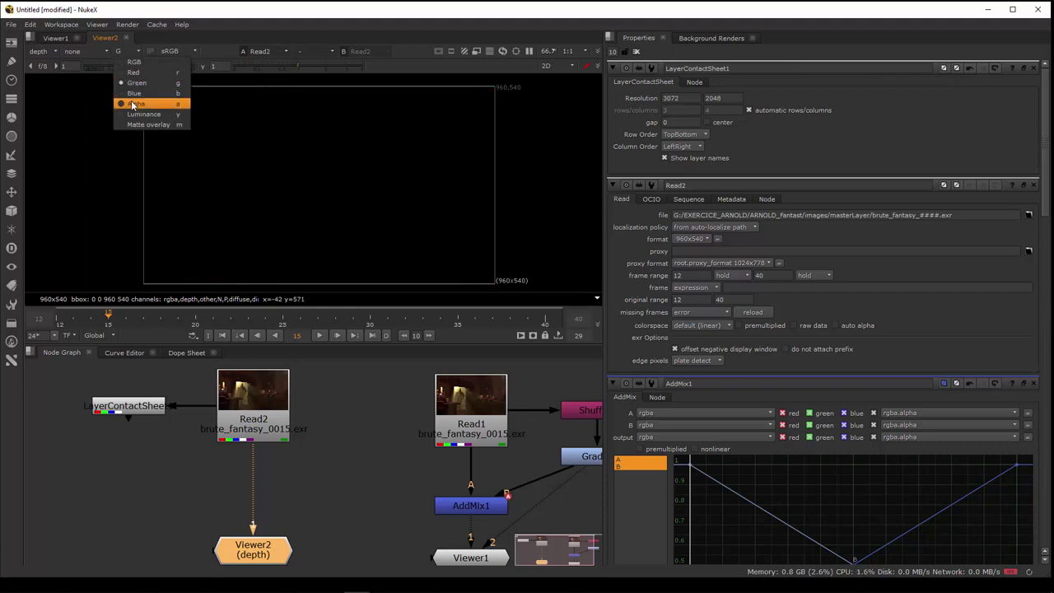
pyautogui.click(130, 96)
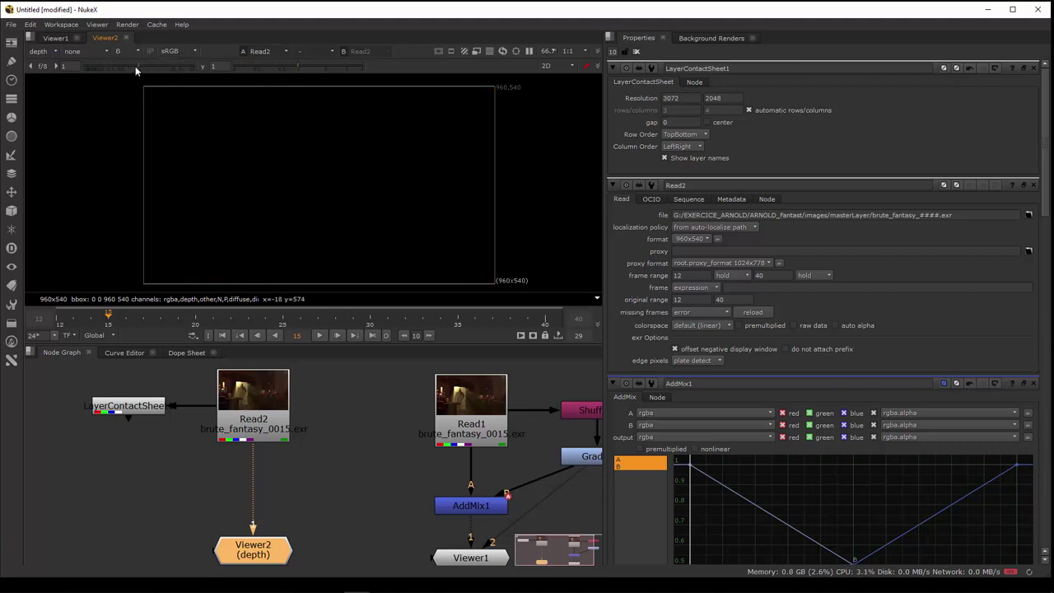
pyautogui.click(129, 50)
pyautogui.click(132, 60)
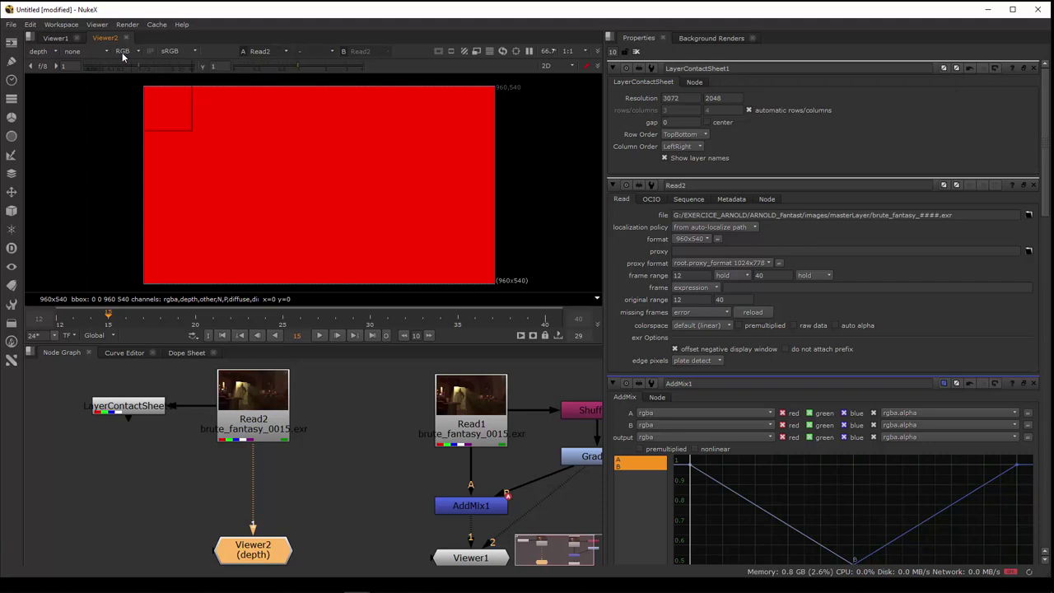
# - Display only the depth layer's Red channel and try different gain and gamma settings in Viewer2
pyautogui.click(122, 52)
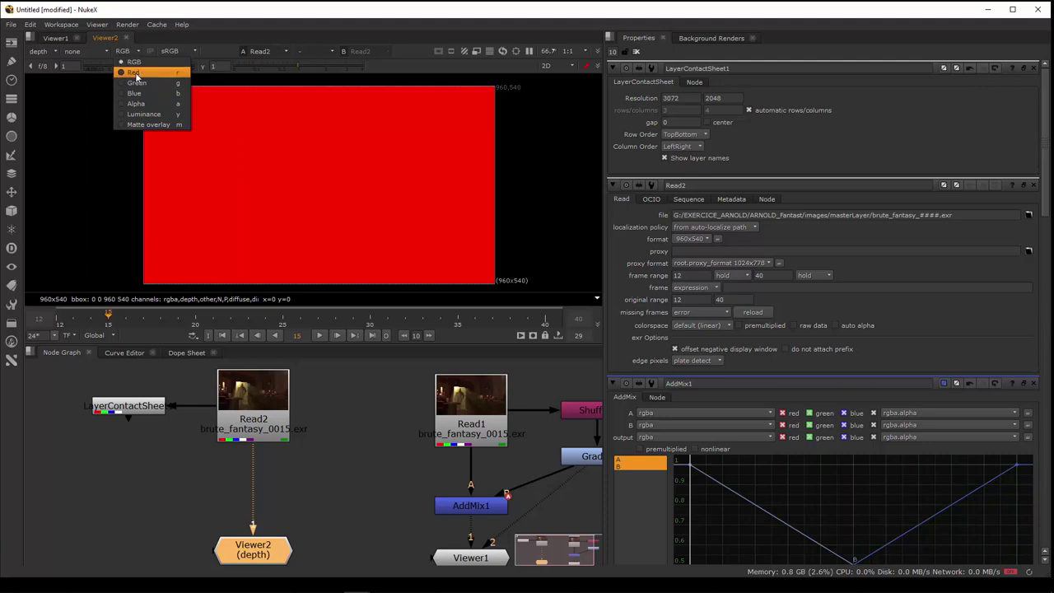
pyautogui.click(136, 74)
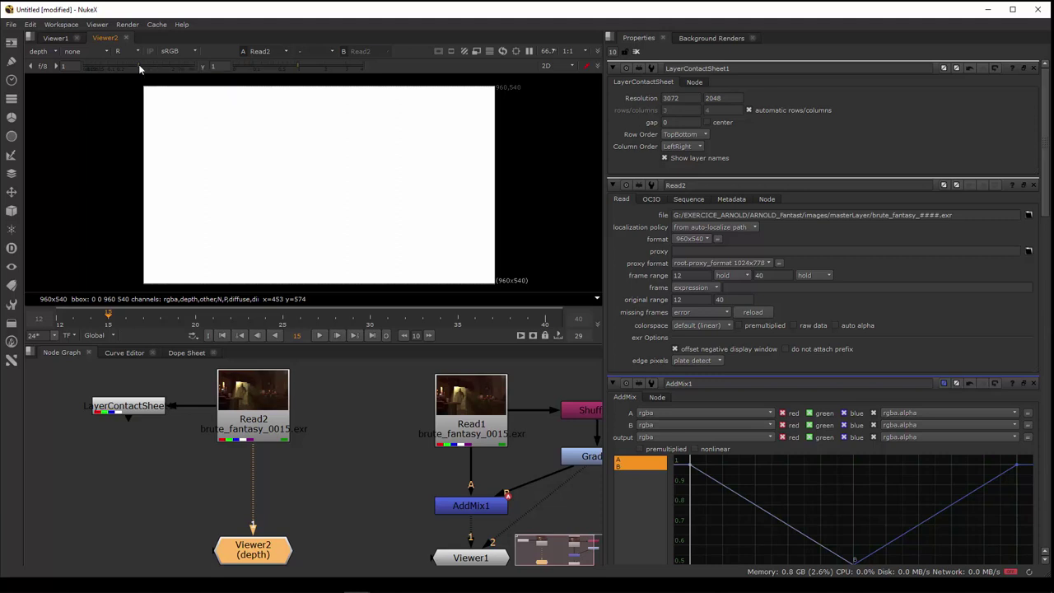
pyautogui.moveTo(142, 64); pyautogui.dragTo(181, 63)
pyautogui.click(112, 64)
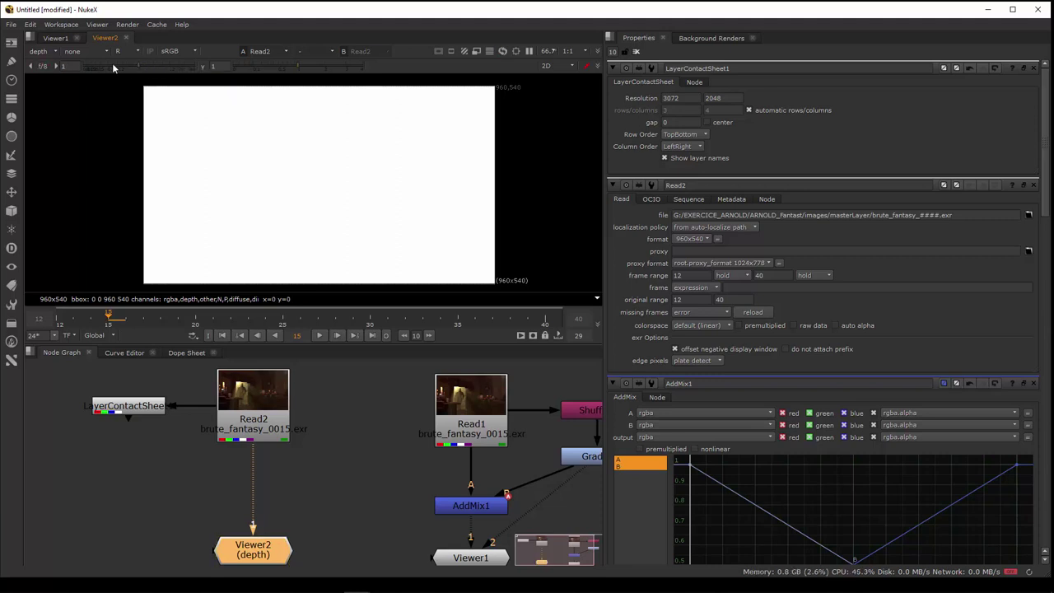
pyautogui.click(297, 64)
pyautogui.moveTo(301, 67)
pyautogui.mouseDown()
pyautogui.moveTo(234, 70)
pyautogui.moveTo(295, 69)
pyautogui.mouseUp()
pyautogui.click(202, 65)
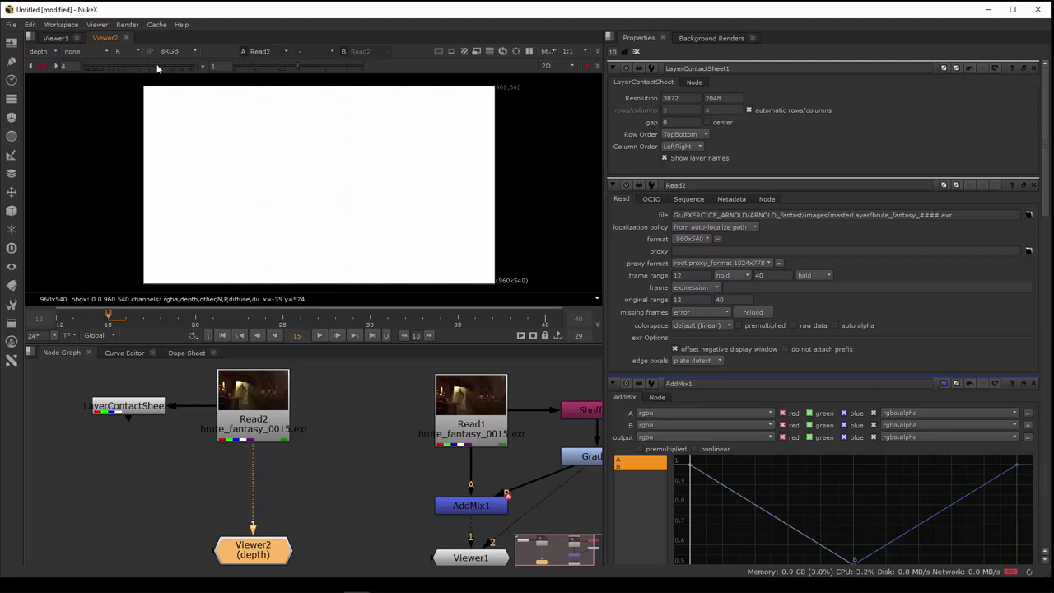
# - Lower the viewer gain to between about 0.03 and 0.05 to examine the depth image, and reset it to 1
pyautogui.moveTo(157, 69); pyautogui.dragTo(98, 66)
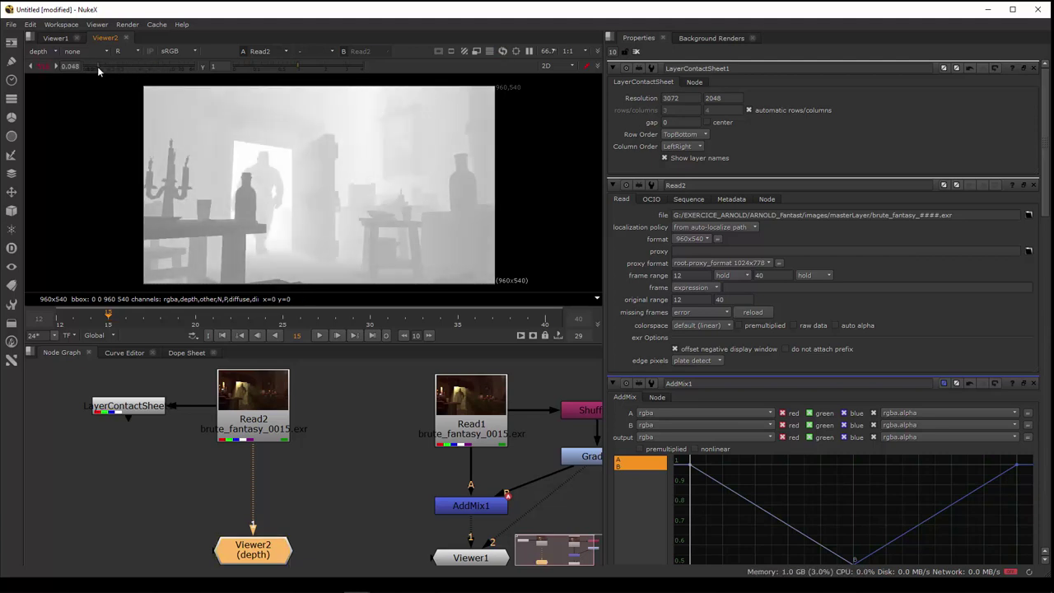
pyautogui.moveTo(98, 66)
pyautogui.mouseDown()
pyautogui.moveTo(122, 70)
pyautogui.moveTo(93, 71)
pyautogui.moveTo(105, 77)
pyautogui.moveTo(93, 85)
pyautogui.mouseUp()
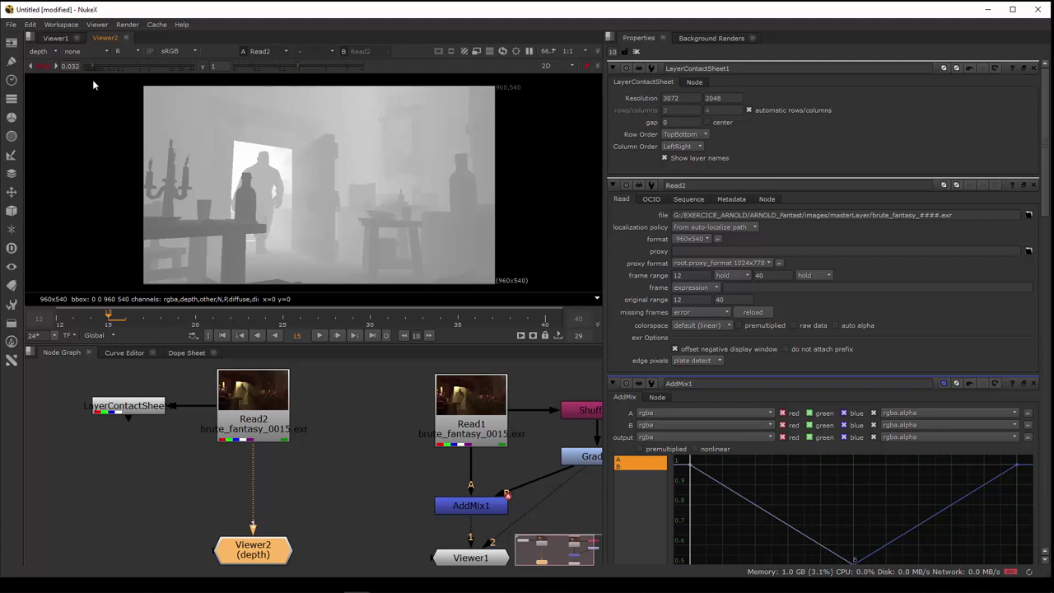
pyautogui.moveTo(94, 79); pyautogui.dragTo(97, 81)
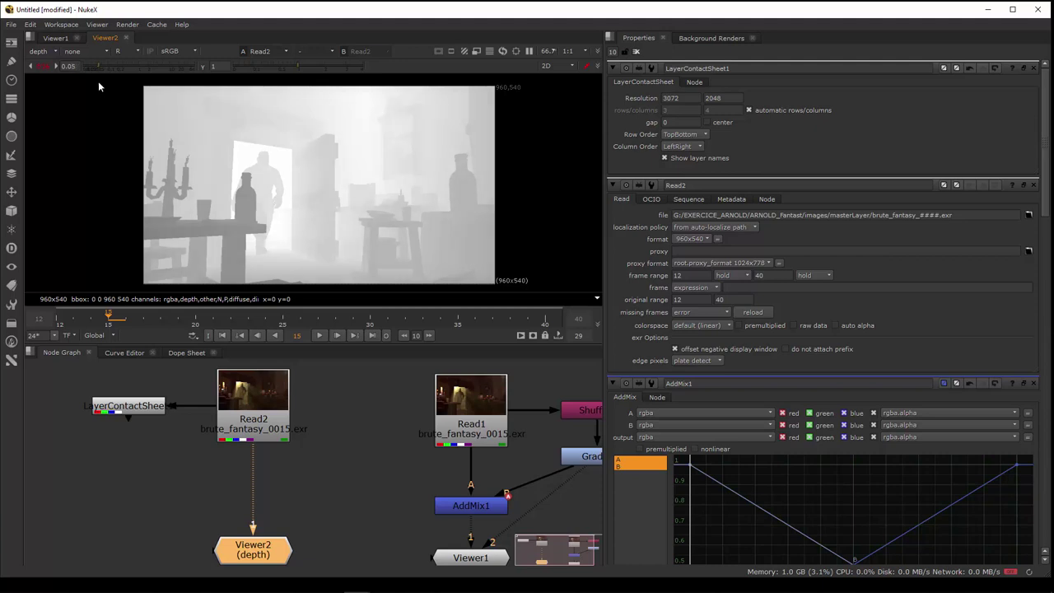
pyautogui.moveTo(98, 81); pyautogui.dragTo(140, 85)
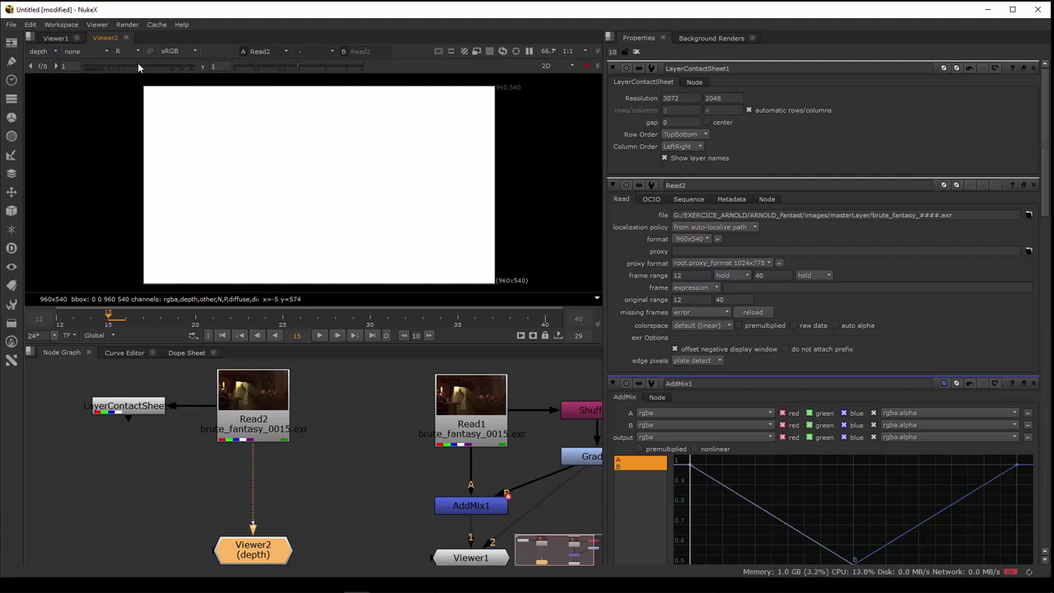
pyautogui.moveTo(138, 65)
pyautogui.mouseDown()
pyautogui.moveTo(93, 67)
pyautogui.moveTo(139, 68)
pyautogui.moveTo(115, 70)
pyautogui.moveTo(148, 74)
pyautogui.moveTo(102, 74)
pyautogui.moveTo(141, 83)
pyautogui.mouseUp()
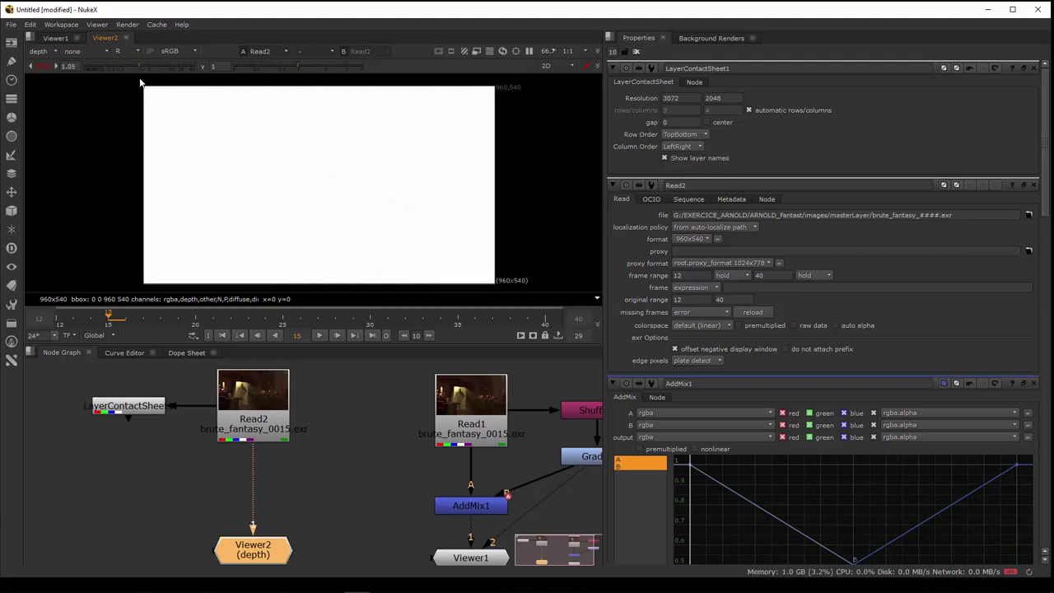
pyautogui.click(42, 66)
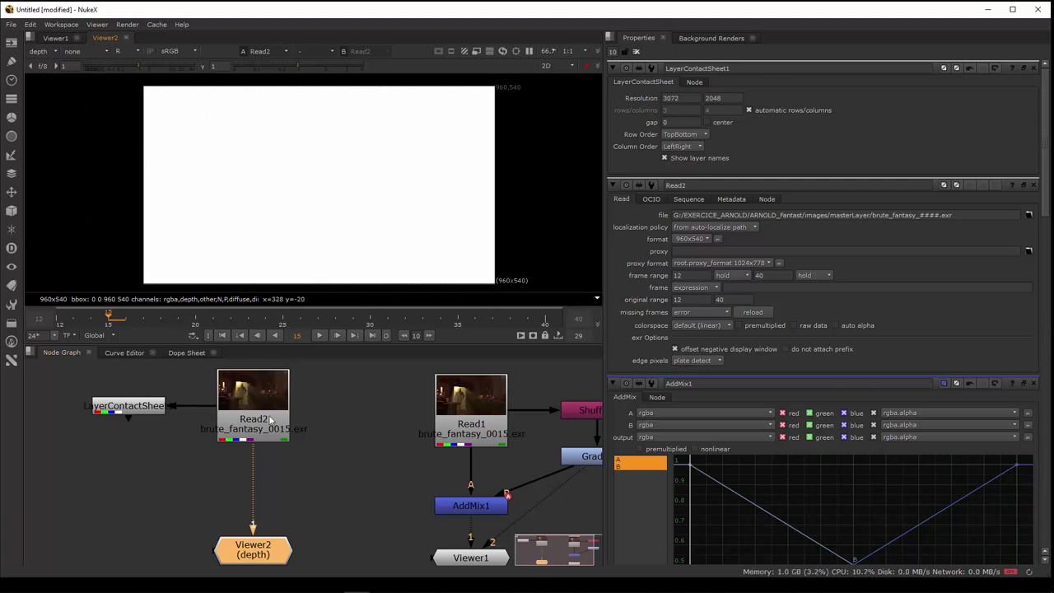
# - Move the LayerContactSheet node slightly farther from Read2 and return Viewer2 to the rgba layer with RGB display
pyautogui.moveTo(136, 405); pyautogui.dragTo(115, 405)
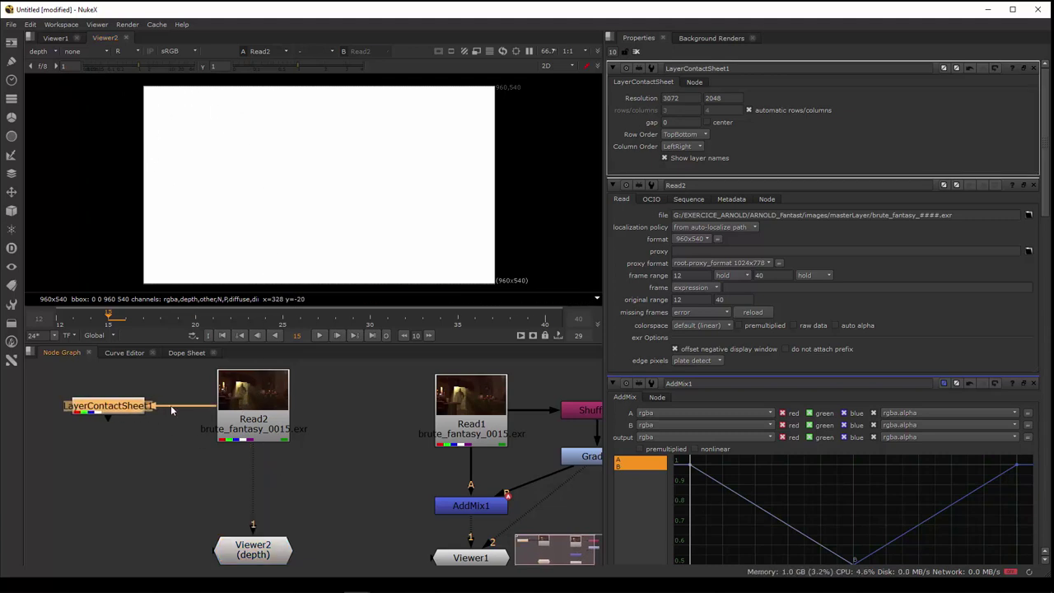
pyautogui.click(230, 404)
pyautogui.click(43, 51)
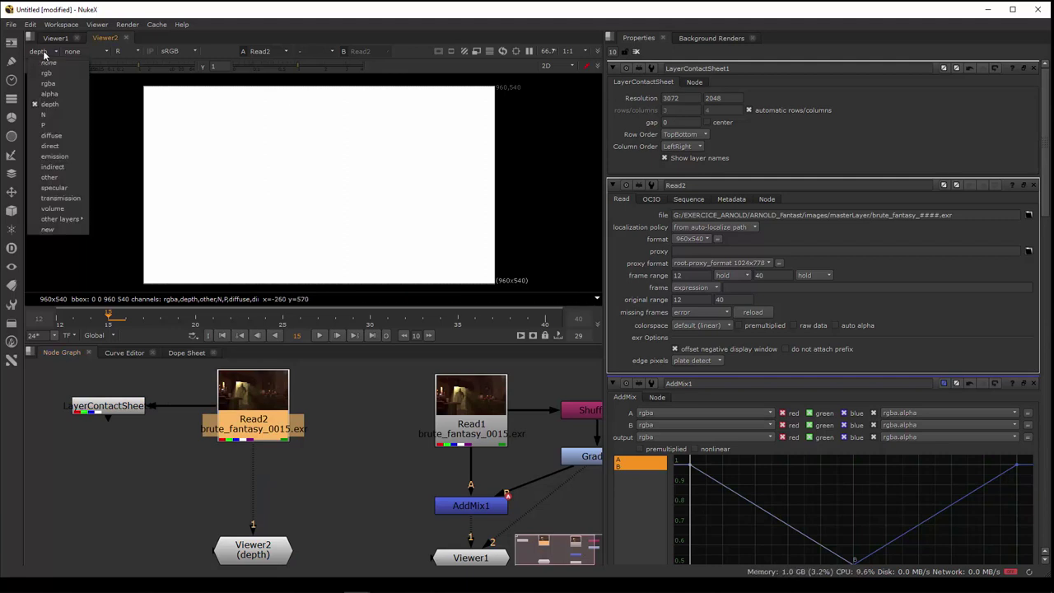
pyautogui.click(51, 84)
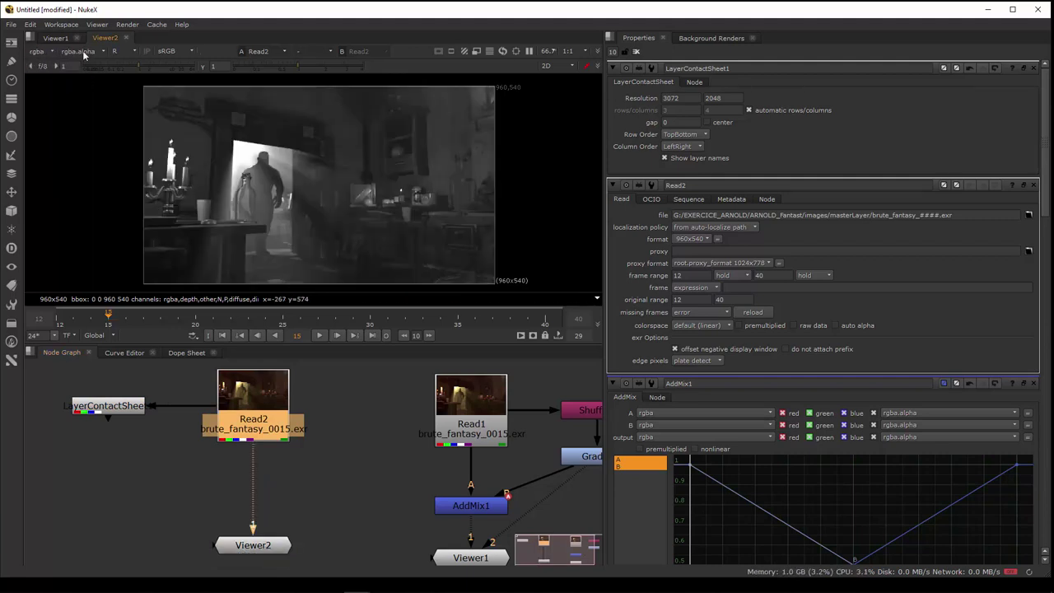
pyautogui.click(121, 49)
pyautogui.click(120, 59)
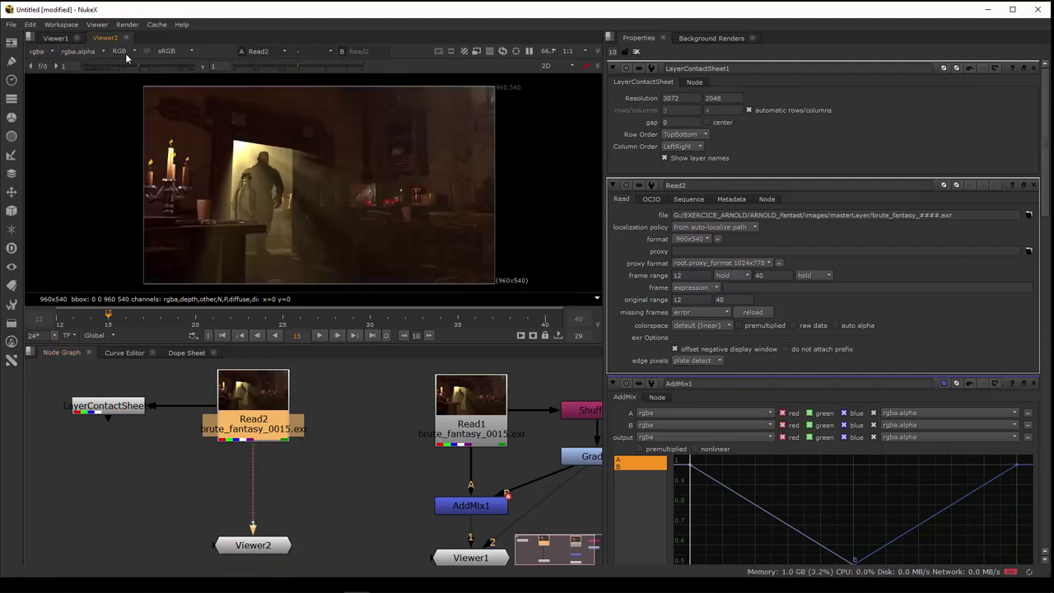
# - Add a Shuffle node to the node graph with no existing node selected
pyautogui.click(278, 493)
pyautogui.click(11, 99)
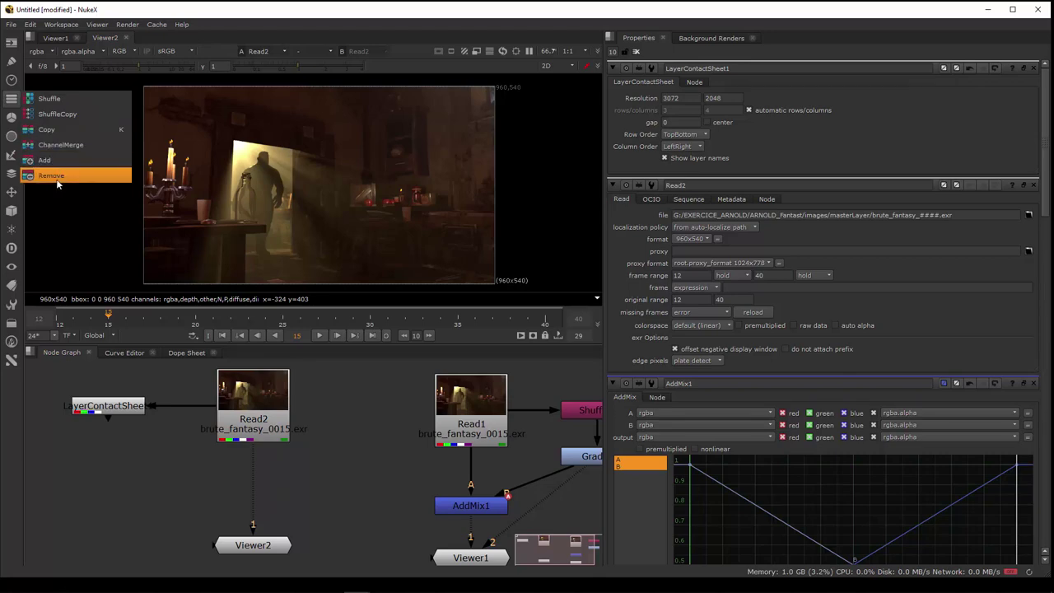
pyautogui.click(42, 99)
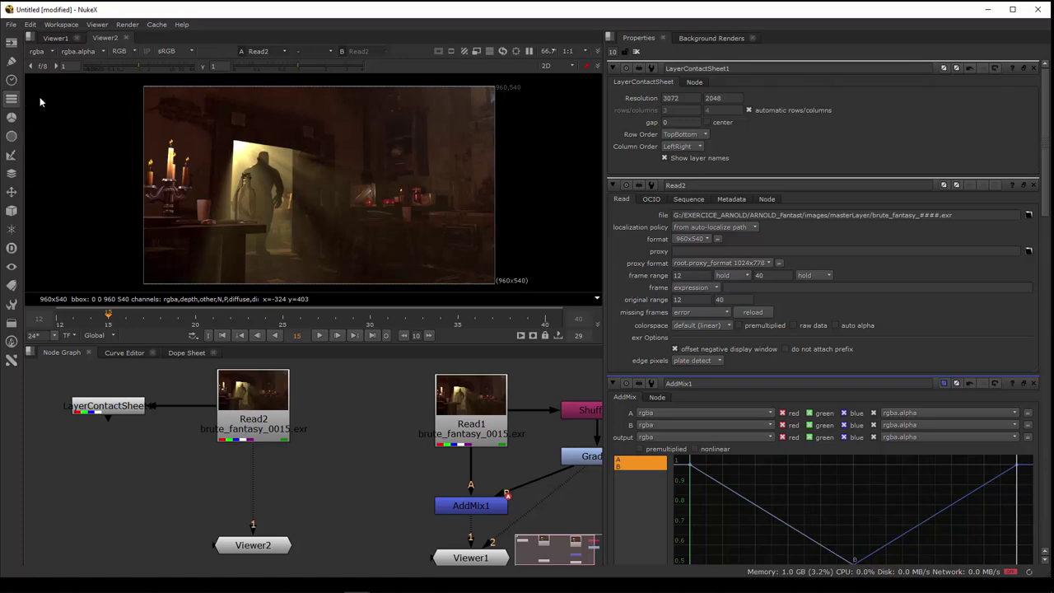
# - Insert the new Shuffle node between Read2 and Viewer2 and rename it Zdepth
pyautogui.moveTo(277, 503); pyautogui.dragTo(253, 476)
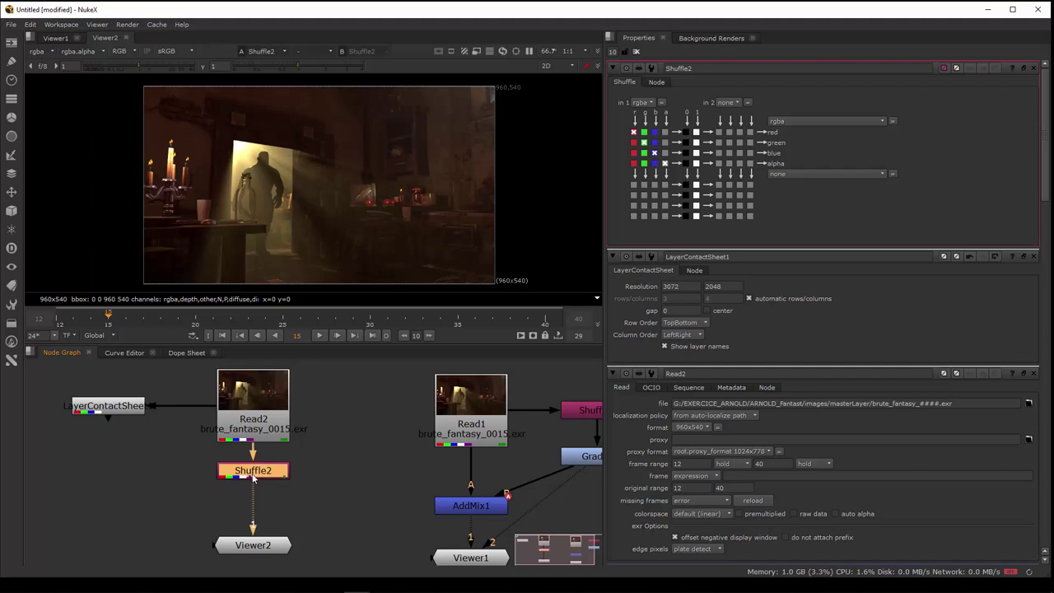
pyautogui.click(718, 67)
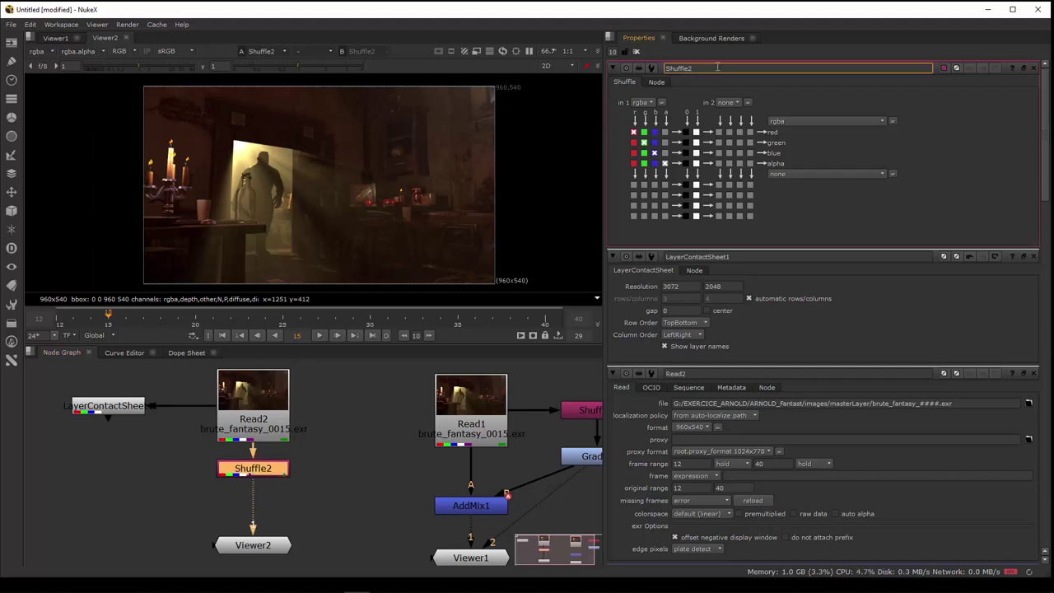
pyautogui.press('BackSpace')
pyautogui.press('BackSpace')
pyautogui.press('BackSpace')
pyautogui.press('BackSpace')
pyautogui.press('BackSpace')
pyautogui.press('BackSpace')
pyautogui.press('BackSpace')
pyautogui.press('BackSpace')
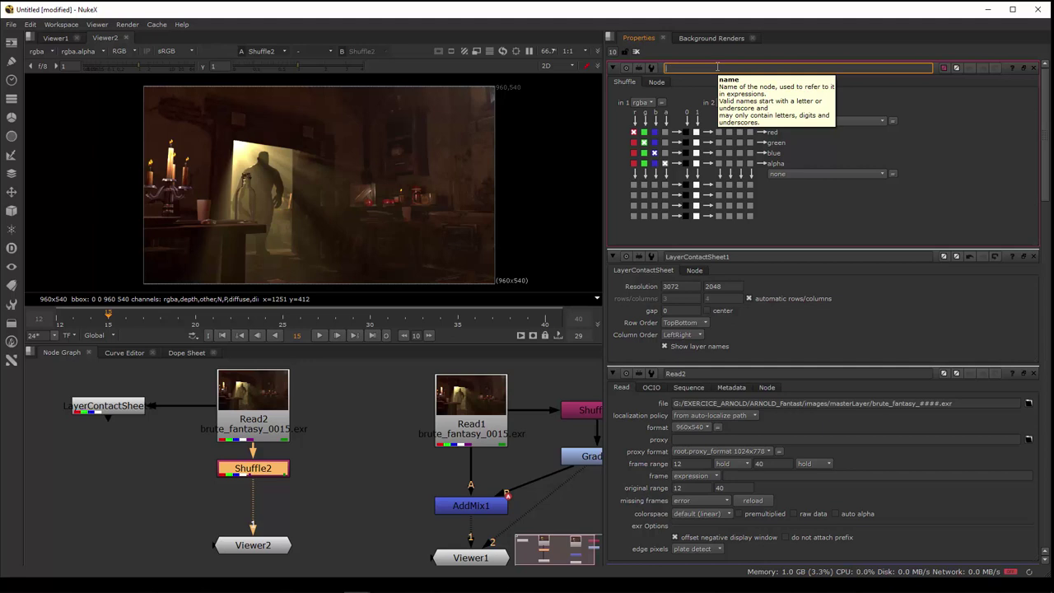
pyautogui.write('Zdepth')
pyautogui.press('Return')
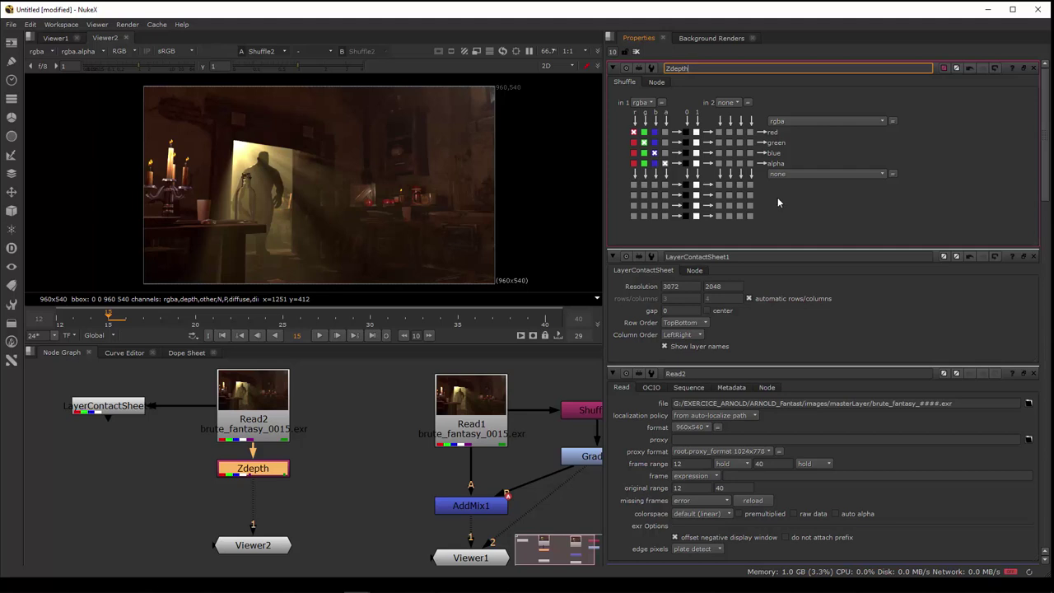
# - Route the red input channel of the Zdepth node to its red, green, blue and alpha outputs
pyautogui.click(782, 175)
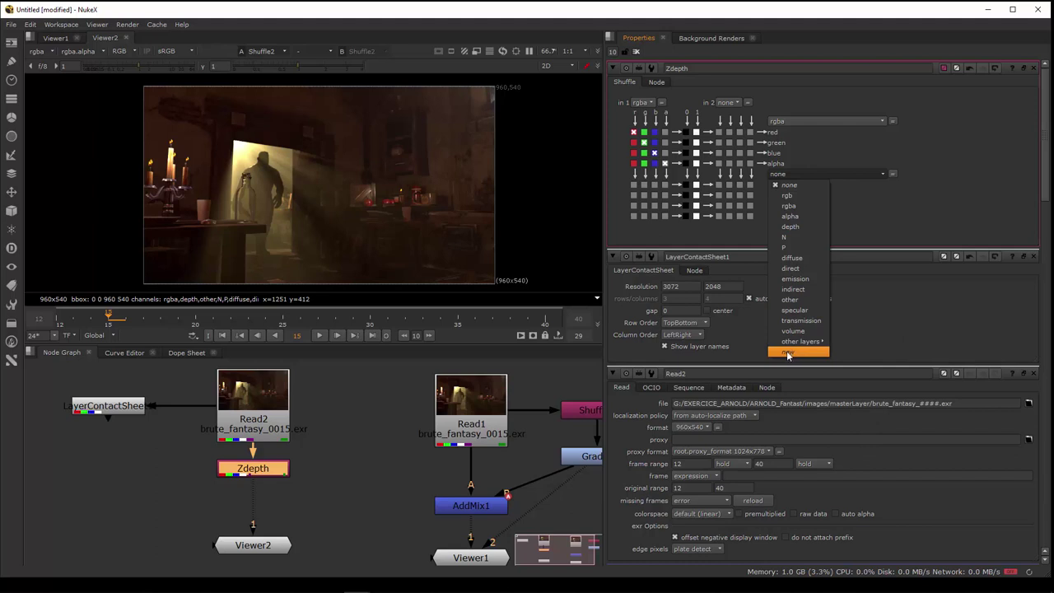
pyautogui.click(870, 219)
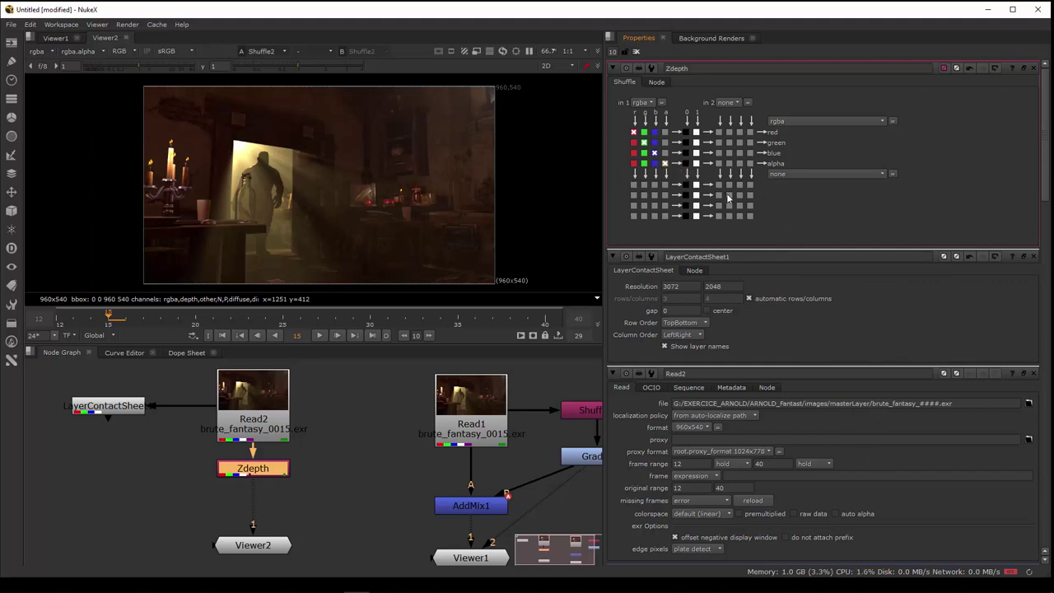
pyautogui.click(633, 133)
pyautogui.click(634, 144)
pyautogui.click(633, 153)
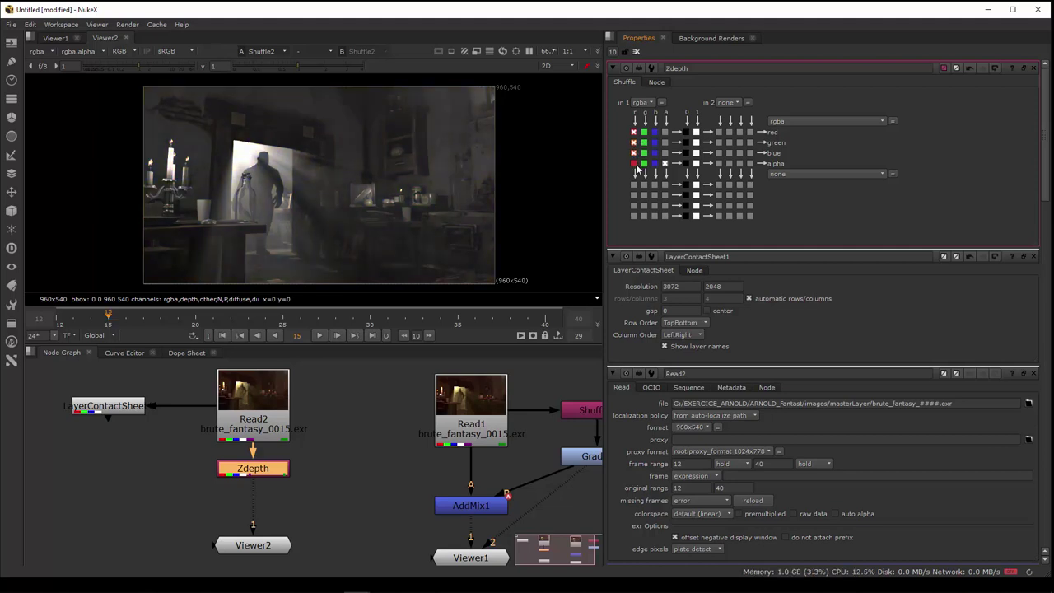
pyautogui.click(634, 164)
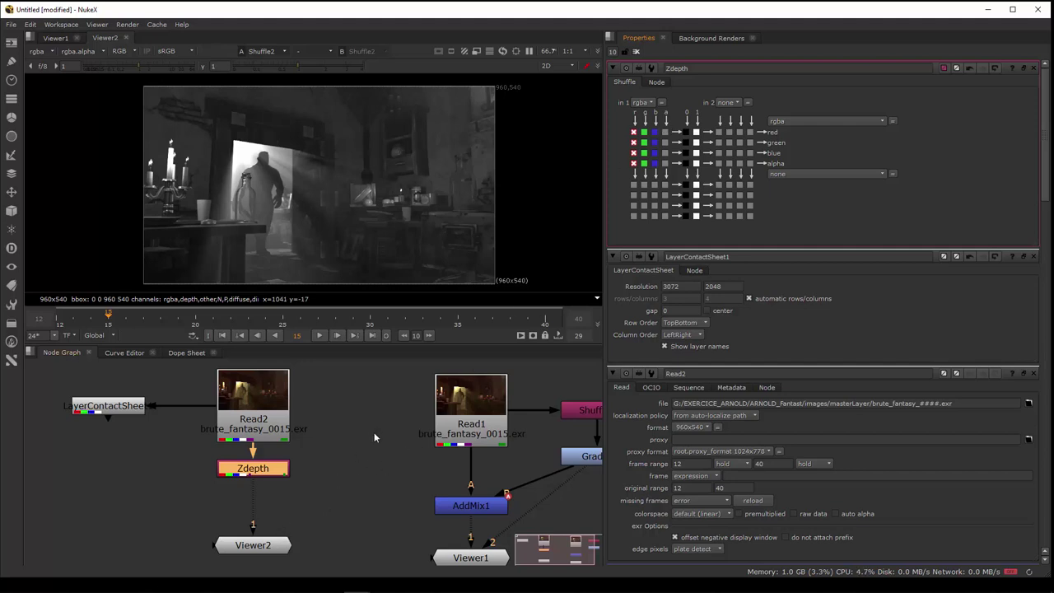
pyautogui.moveTo(342, 469); pyautogui.dragTo(358, 461, button='middle')
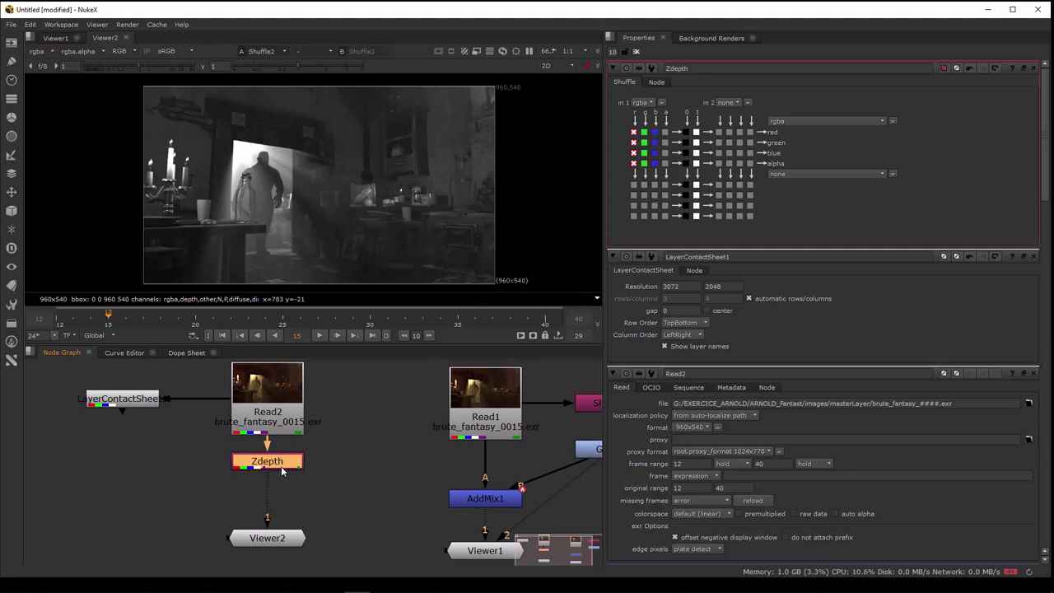
pyautogui.moveTo(323, 463); pyautogui.dragTo(260, 471, button='middle')
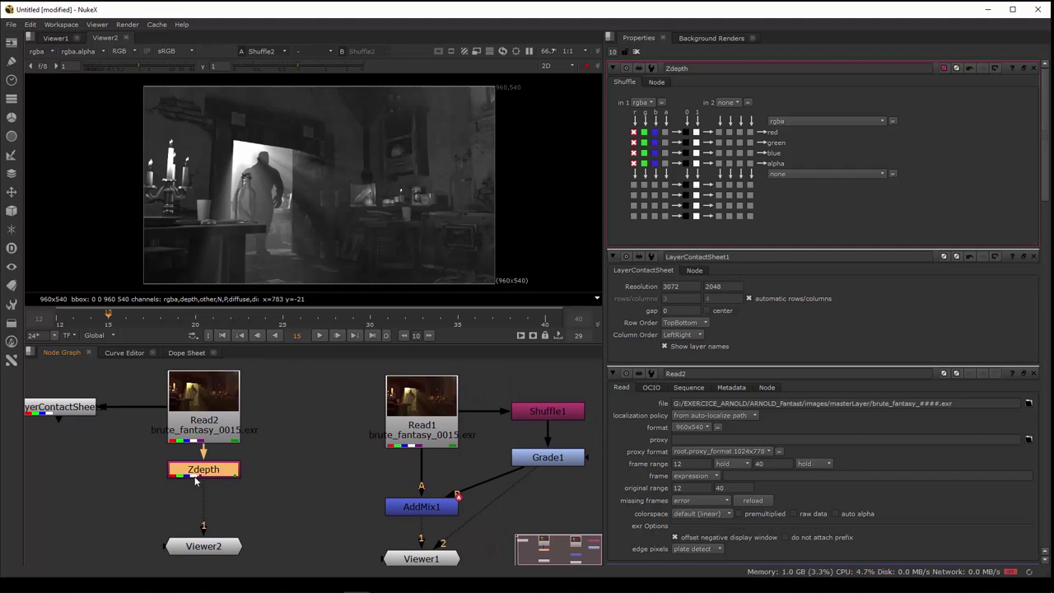
pyautogui.moveTo(195, 480); pyautogui.dragTo(295, 419)
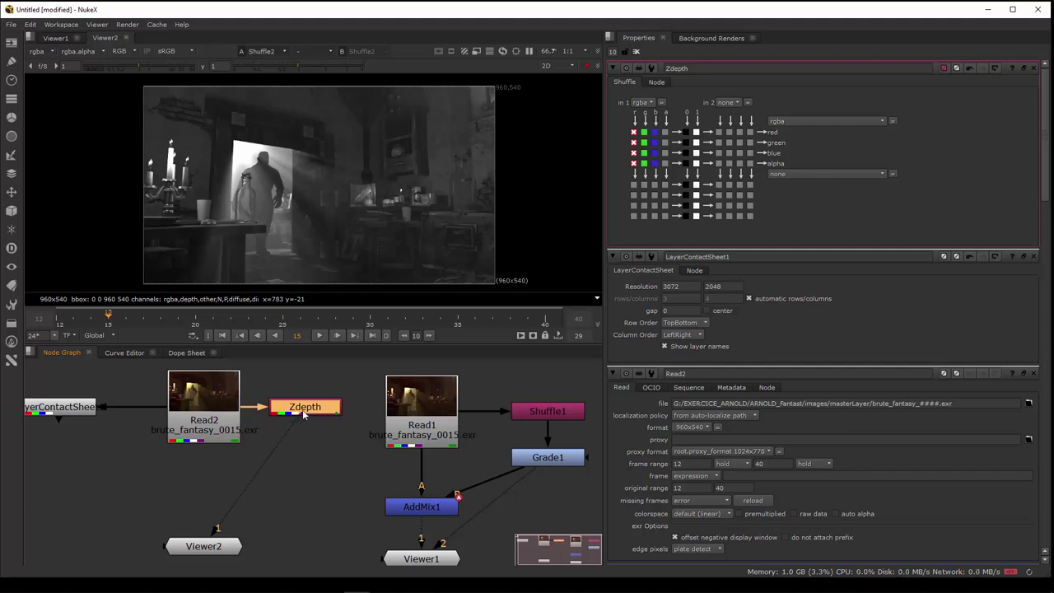
pyautogui.moveTo(321, 408); pyautogui.dragTo(219, 480)
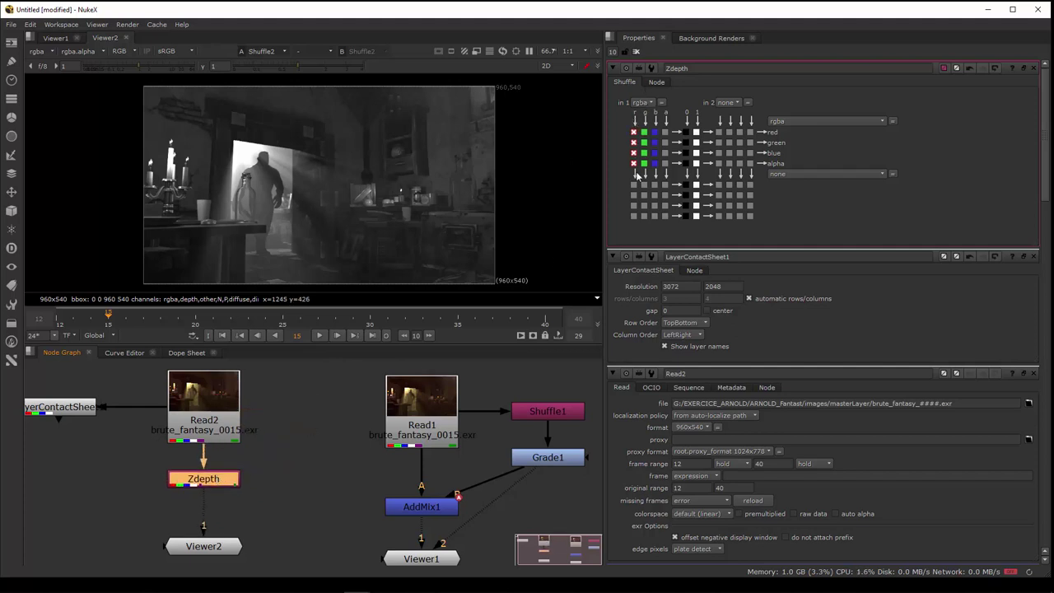
# - Set the Zdepth node's first input to the depth layer and move the node slightly closer to Read2
pyautogui.click(640, 103)
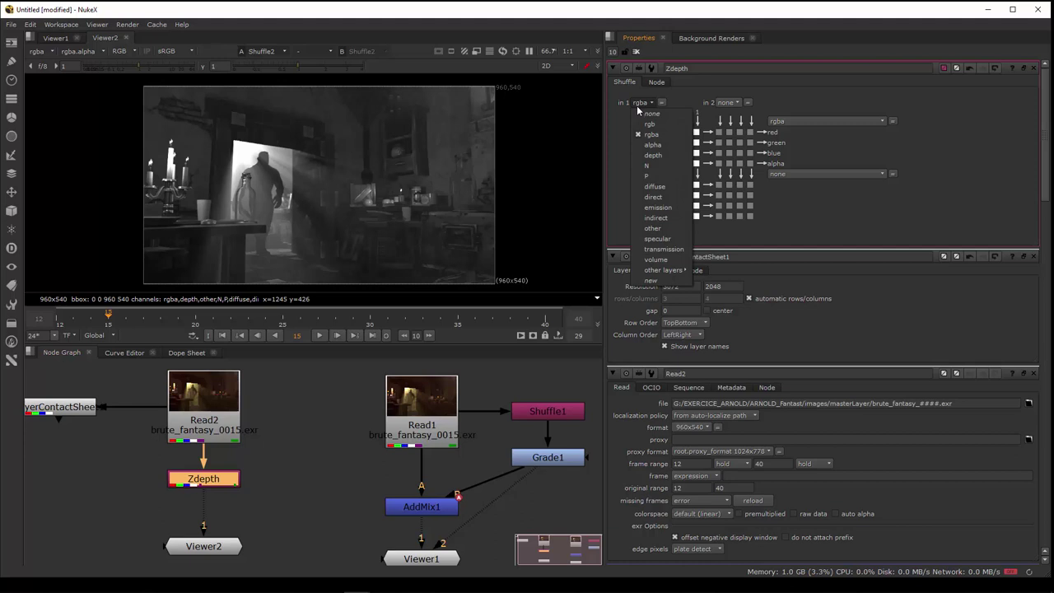
pyautogui.click(655, 156)
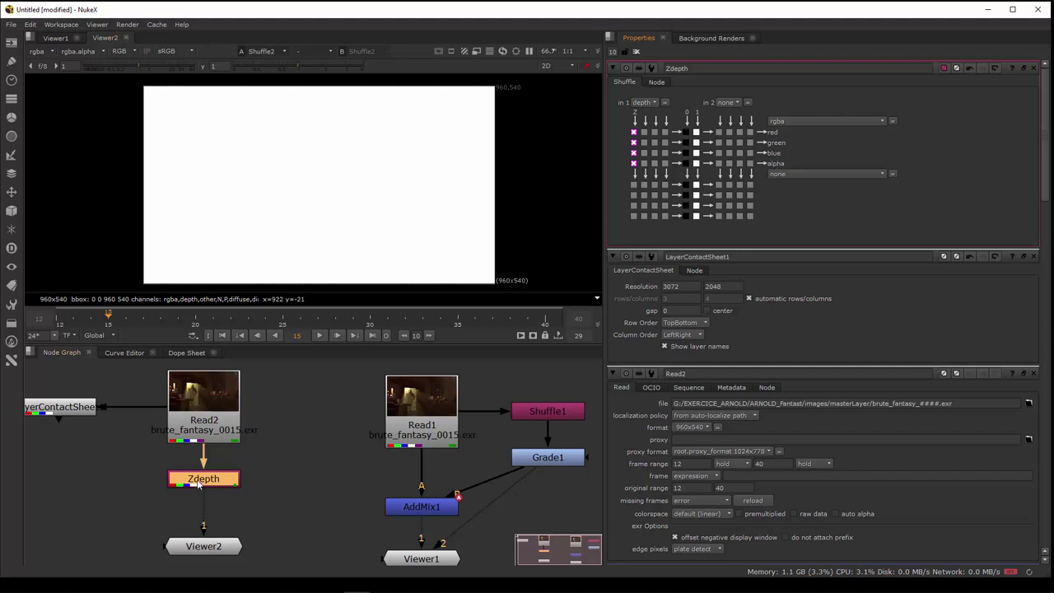
pyautogui.moveTo(197, 484); pyautogui.dragTo(199, 474)
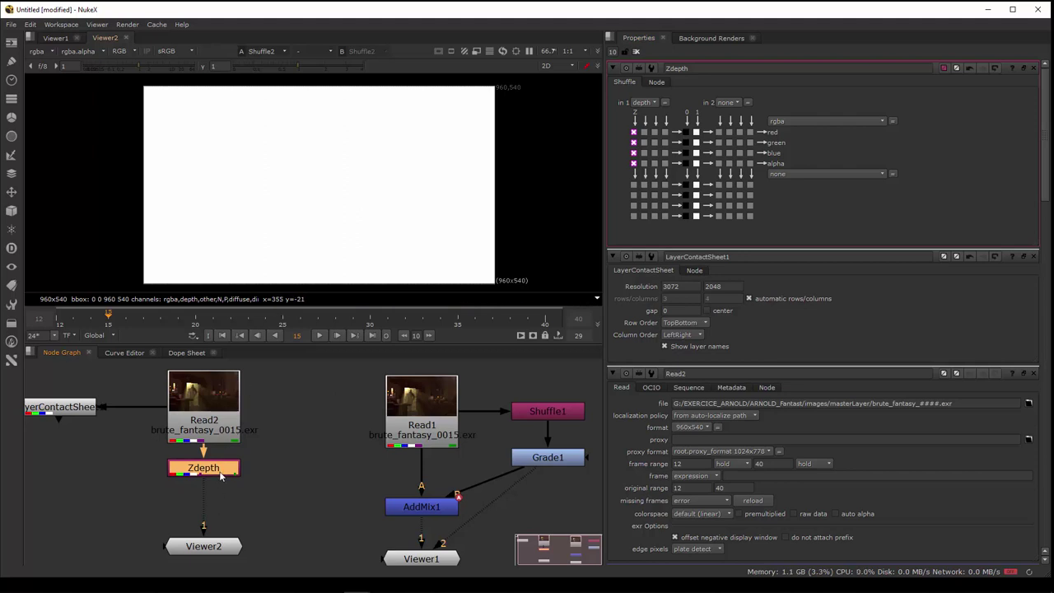
# - Add a Grade node after Zdepth with multiply 0.014, blackpoint 0.056 and whitepoint 0.99
pyautogui.press('g')
pyautogui.moveTo(223, 492); pyautogui.dragTo(222, 499)
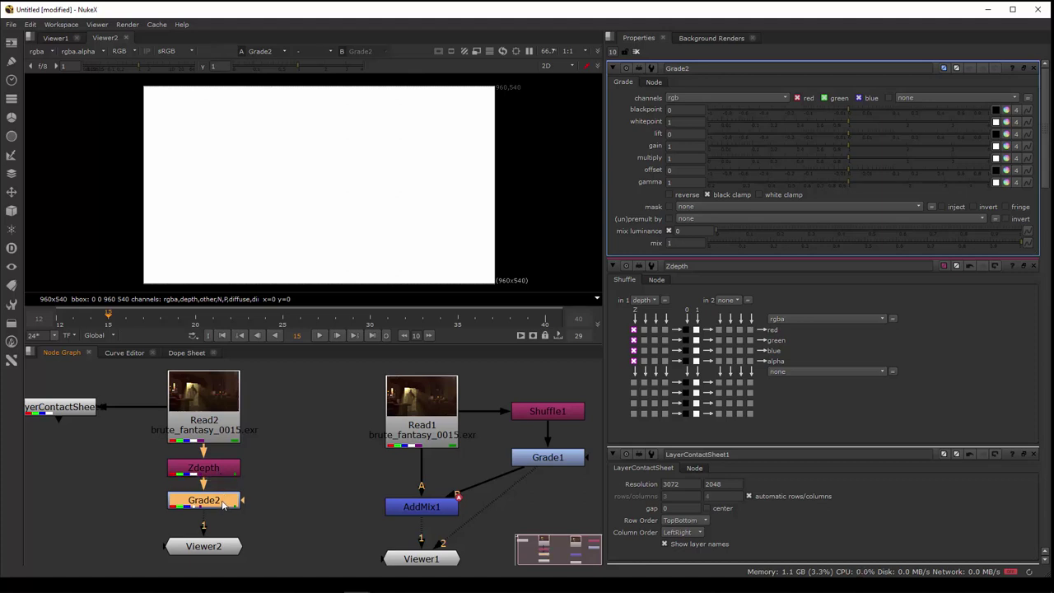
pyautogui.moveTo(770, 156); pyautogui.dragTo(724, 162)
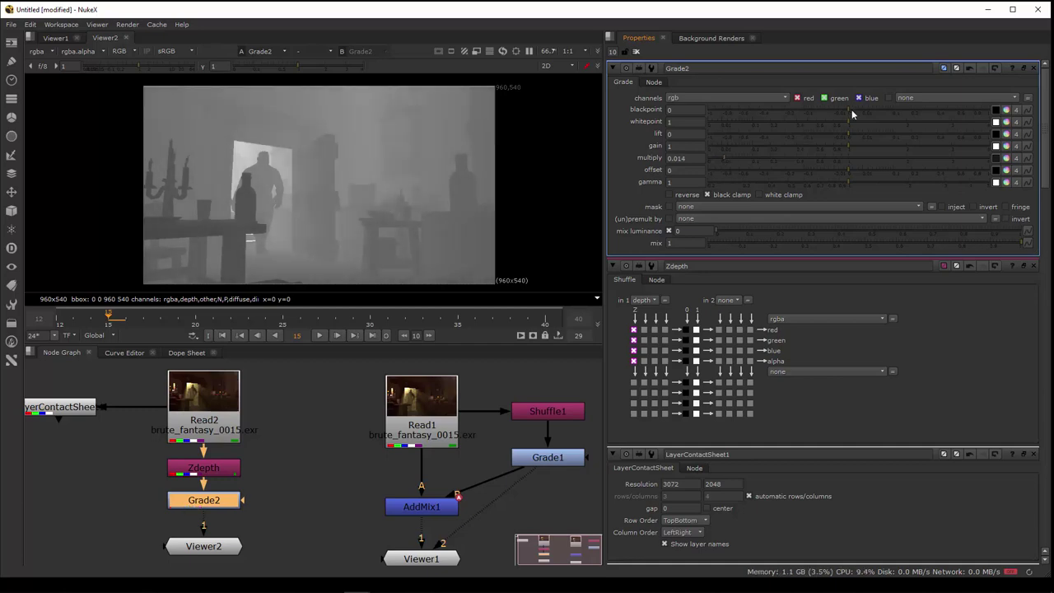
pyautogui.moveTo(889, 112)
pyautogui.mouseDown()
pyautogui.moveTo(766, 129)
pyautogui.moveTo(847, 133)
pyautogui.moveTo(891, 111)
pyautogui.moveTo(953, 109)
pyautogui.moveTo(888, 113)
pyautogui.mouseUp()
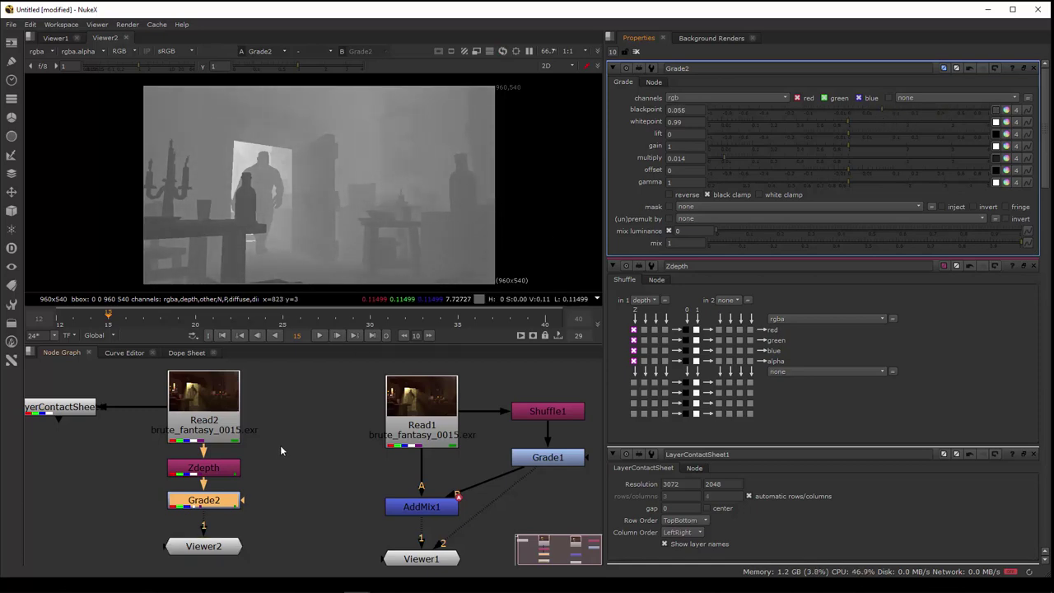
# - Move the Zdepth and Grade2 nodes beside Read2 as a separate branch and shift Viewer2 slightly
pyautogui.moveTo(222, 467); pyautogui.dragTo(320, 413)
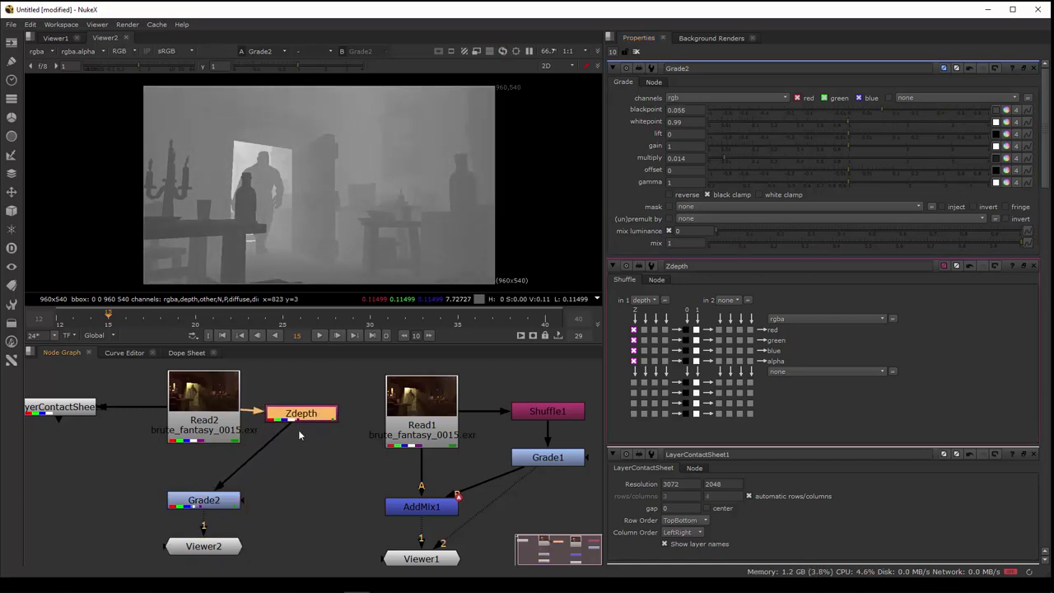
pyautogui.moveTo(228, 504); pyautogui.dragTo(326, 463)
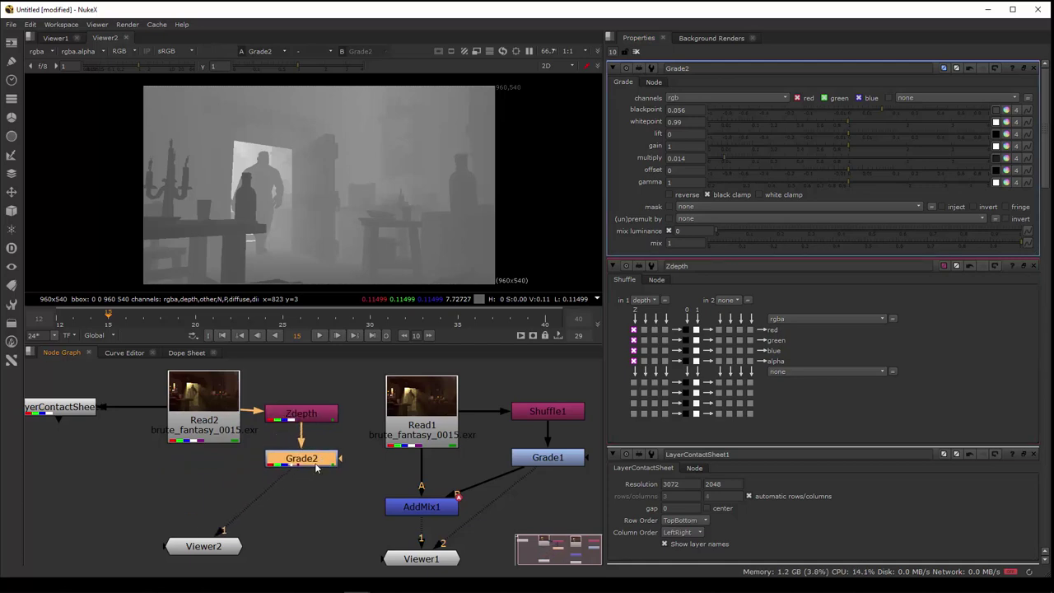
pyautogui.moveTo(220, 548)
pyautogui.mouseDown()
pyautogui.moveTo(219, 538)
pyautogui.moveTo(203, 548)
pyautogui.mouseUp()
pyautogui.click(200, 422)
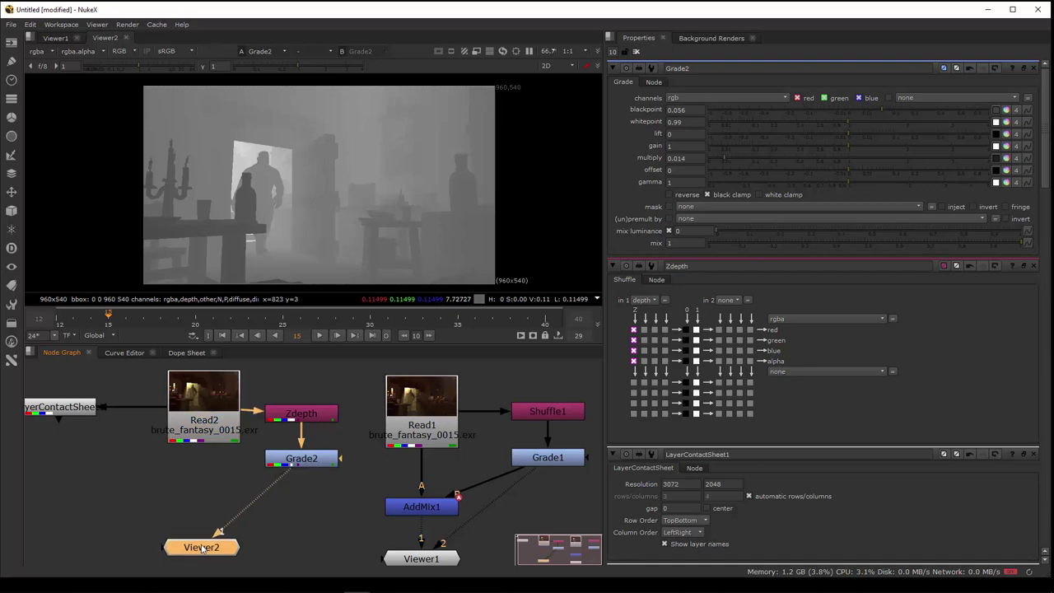
pyautogui.click(10, 106)
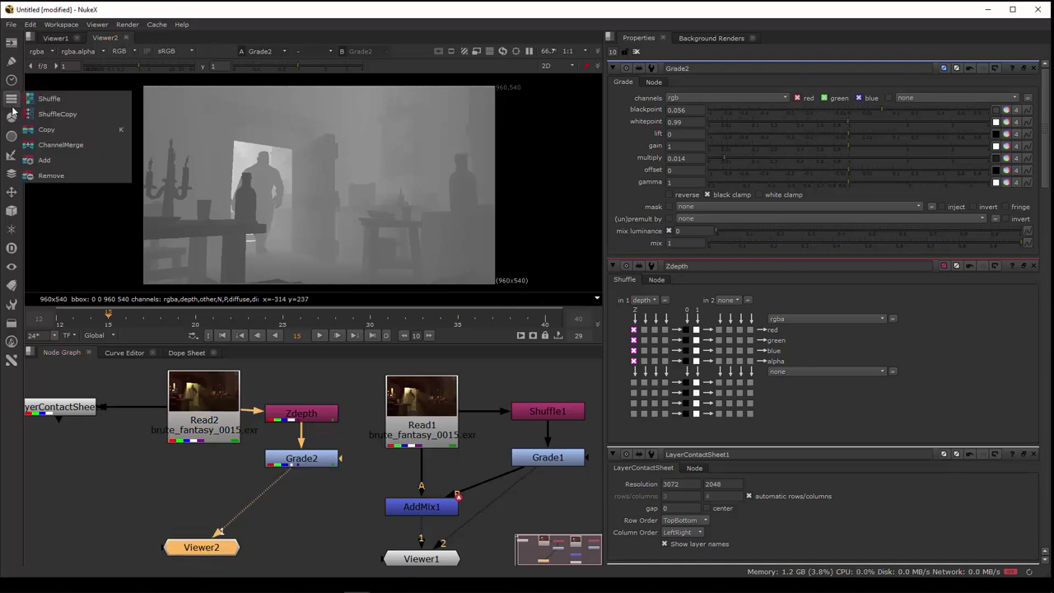
pyautogui.click(11, 123)
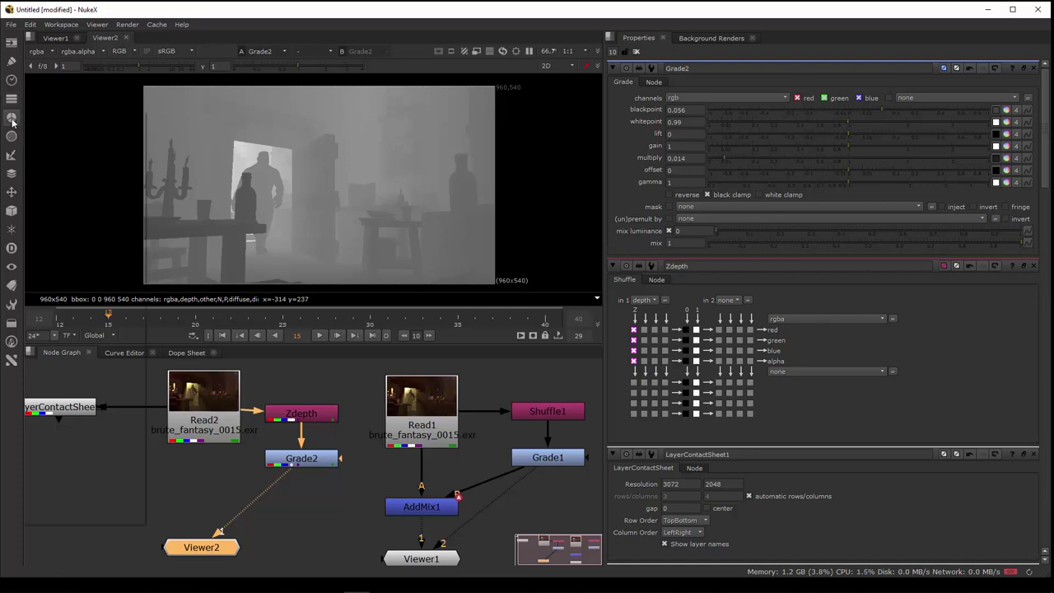
pyautogui.click(12, 120)
pyautogui.click(12, 103)
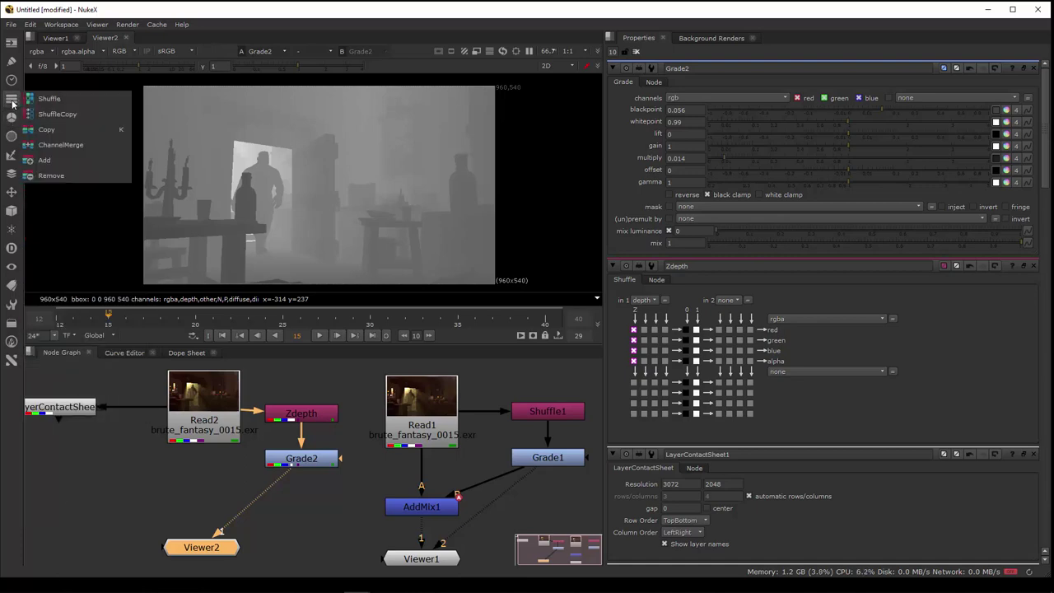
pyautogui.click(11, 117)
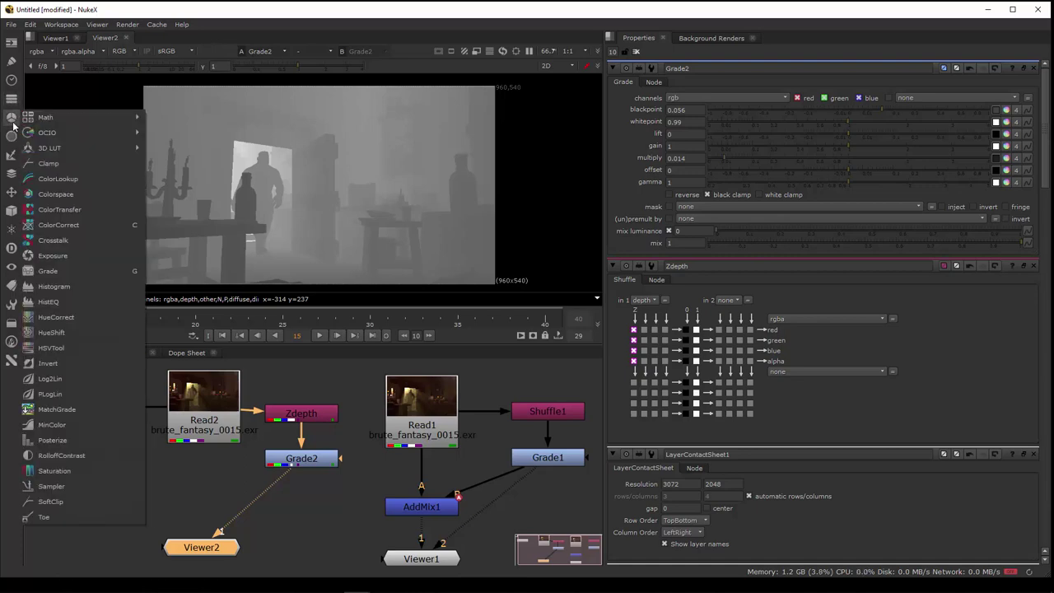
pyautogui.click(13, 137)
pyautogui.click(48, 100)
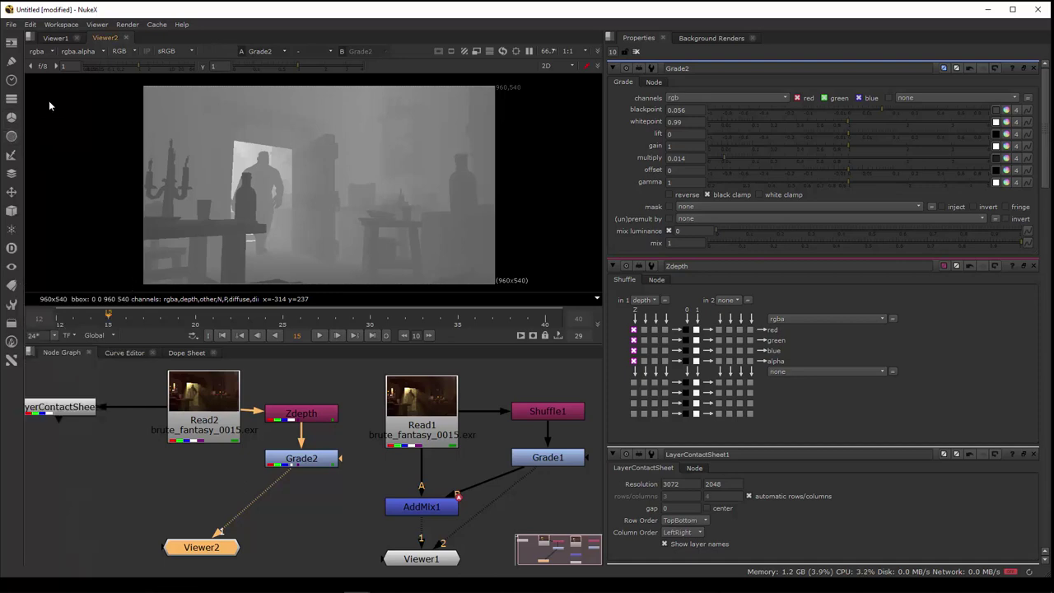
pyautogui.moveTo(422, 506); pyautogui.dragTo(421, 498)
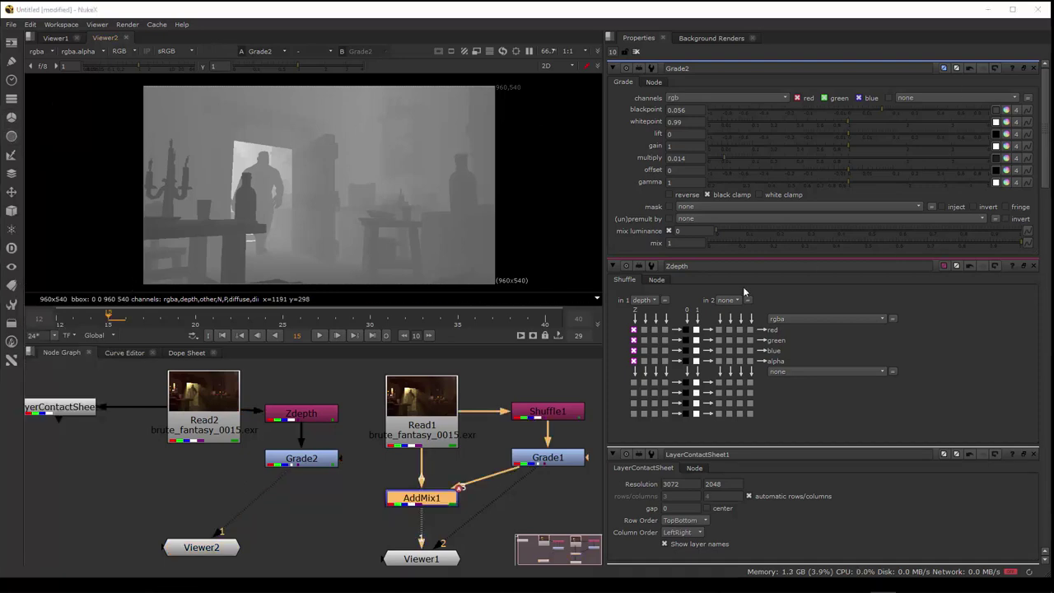
pyautogui.click(13, 175)
pyautogui.click(46, 175)
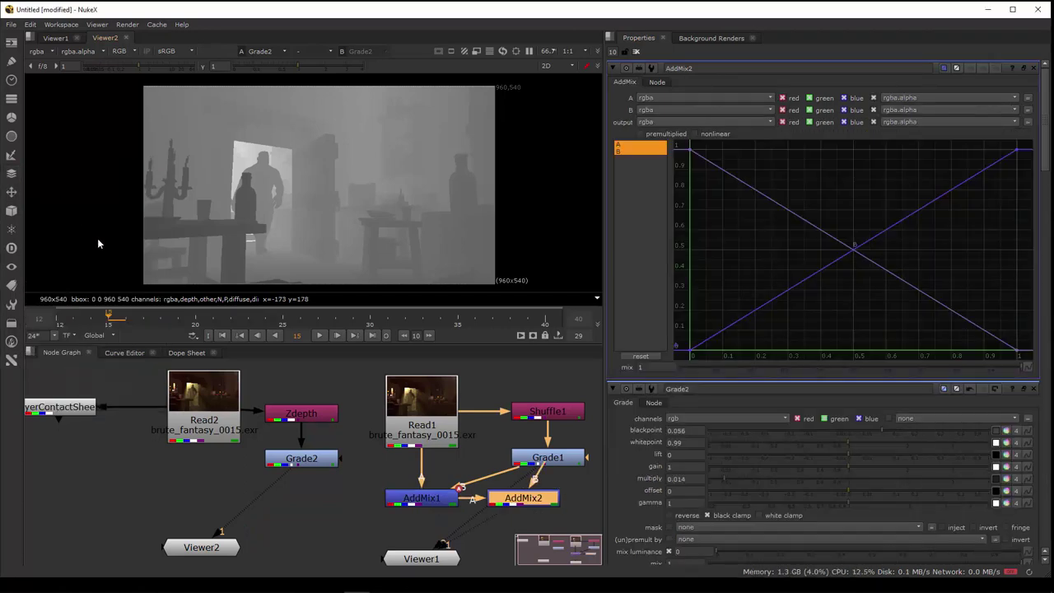
pyautogui.moveTo(486, 503); pyautogui.dragTo(520, 512)
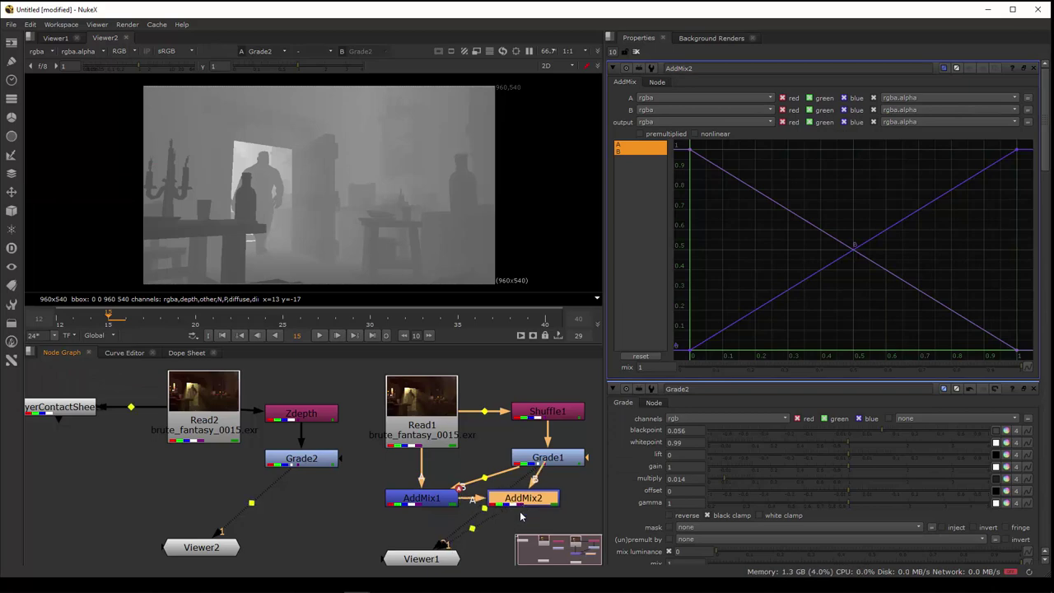
pyautogui.press('Delete')
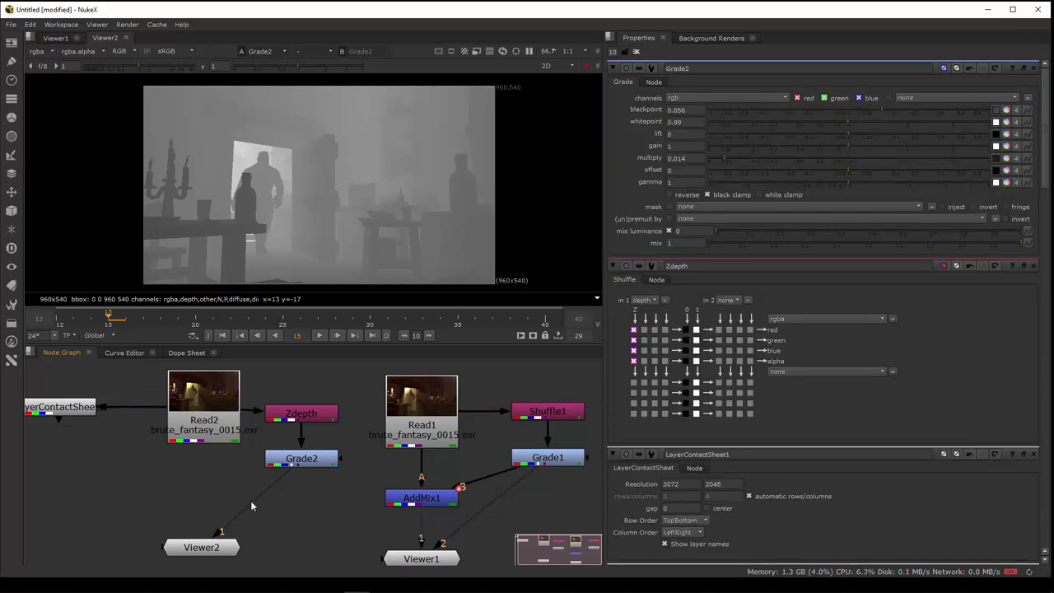
# - Add an AddMix node fed by Read2 and place it between Read2 and Viewer2
pyautogui.click(211, 440)
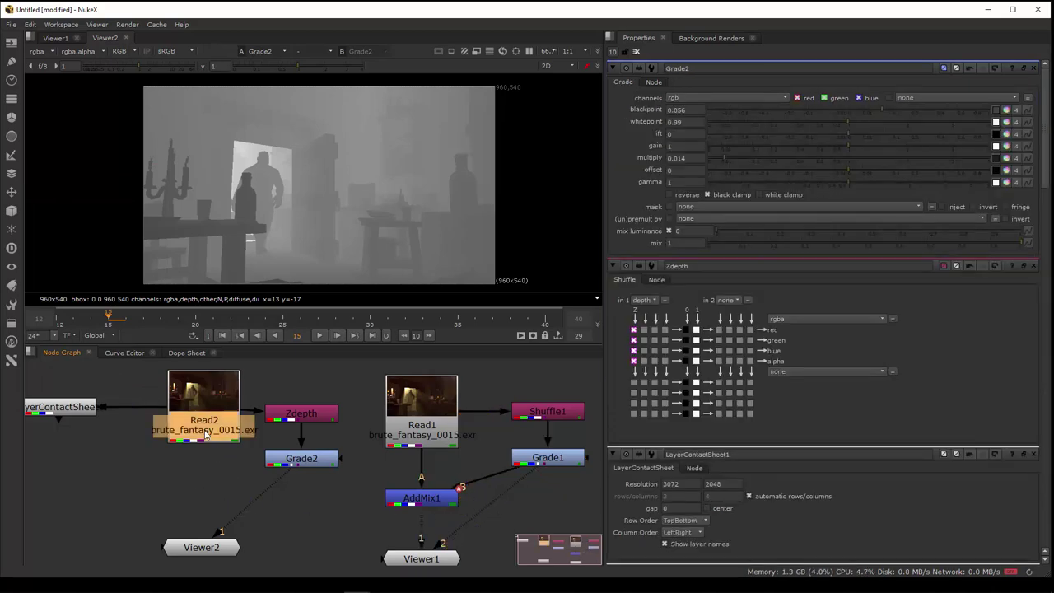
pyautogui.click(11, 173)
pyautogui.click(45, 176)
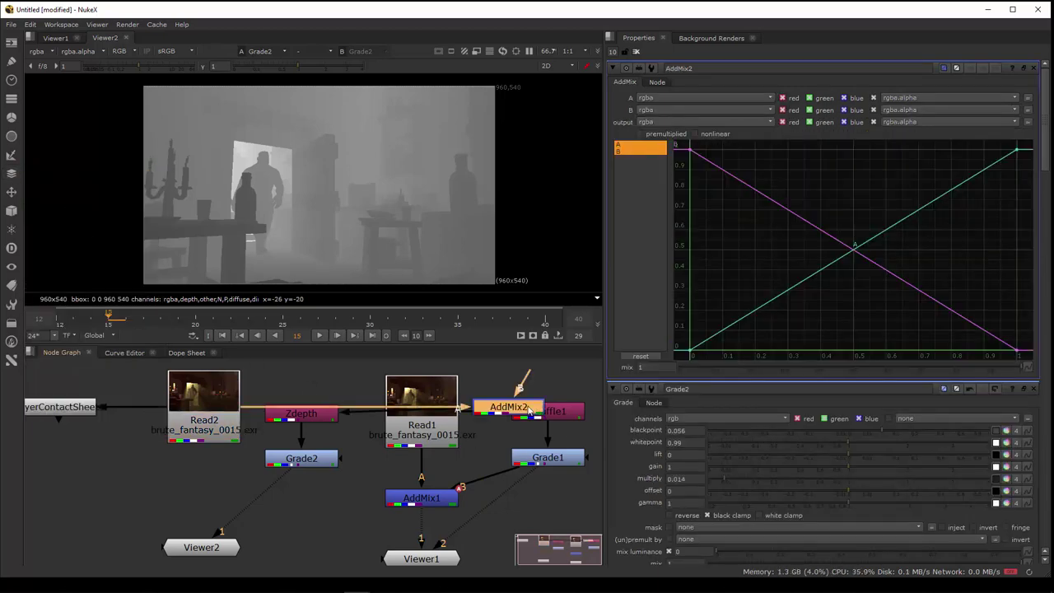
pyautogui.moveTo(527, 410); pyautogui.dragTo(217, 507)
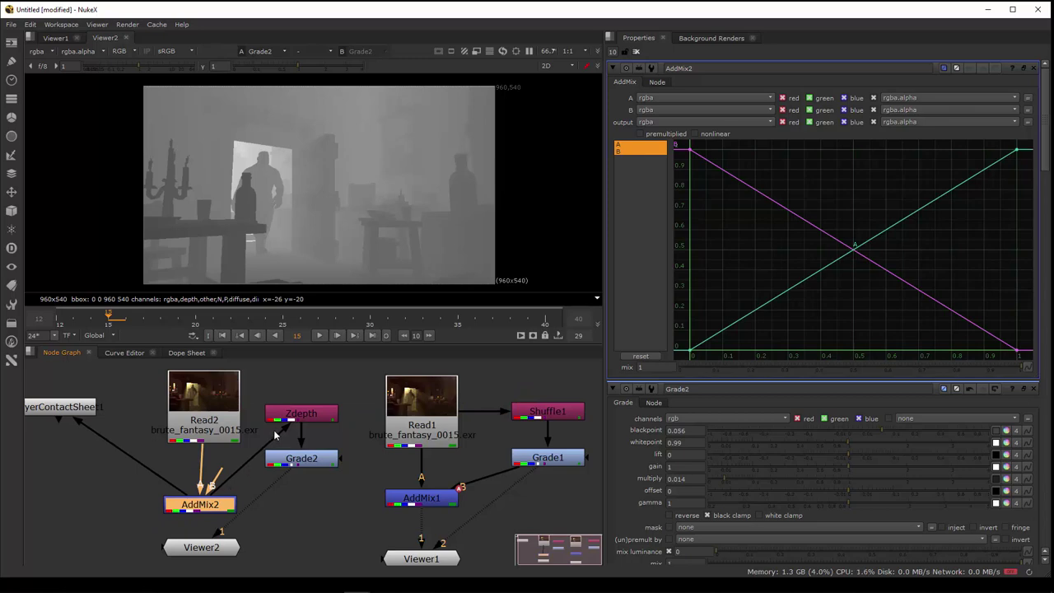
# - Rewire the AddMix2 connections: feed Zdepth from Read2 again, detach LayerContactSheet1 from AddMix2, and link AddMix2 to Viewer2's second input
pyautogui.moveTo(276, 435)
pyautogui.mouseDown()
pyautogui.moveTo(247, 465)
pyautogui.moveTo(262, 440)
pyautogui.mouseUp()
pyautogui.moveTo(282, 385); pyautogui.dragTo(235, 407)
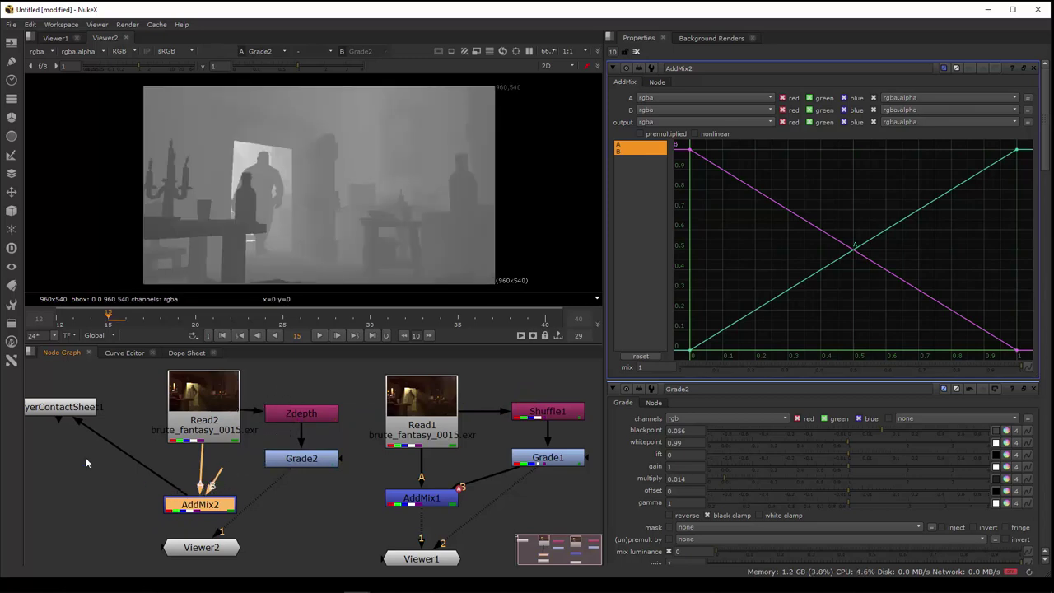
pyautogui.moveTo(76, 425); pyautogui.dragTo(95, 443)
pyautogui.moveTo(189, 506); pyautogui.dragTo(201, 546)
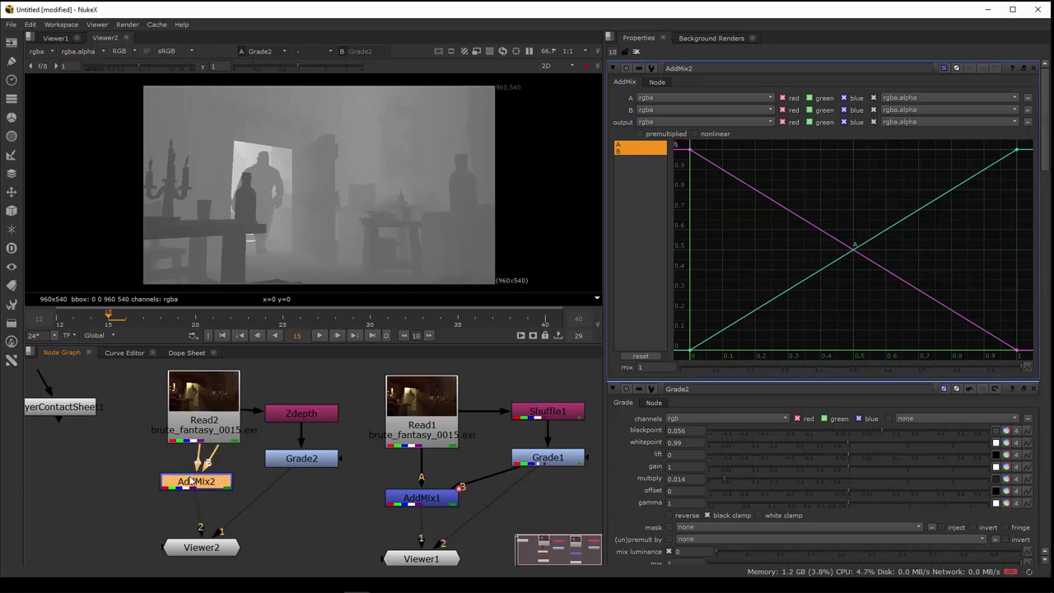
# - Align the AddMix2 node directly beneath Read2, above Viewer2
pyautogui.moveTo(196, 488); pyautogui.dragTo(204, 491)
pyautogui.click(197, 553)
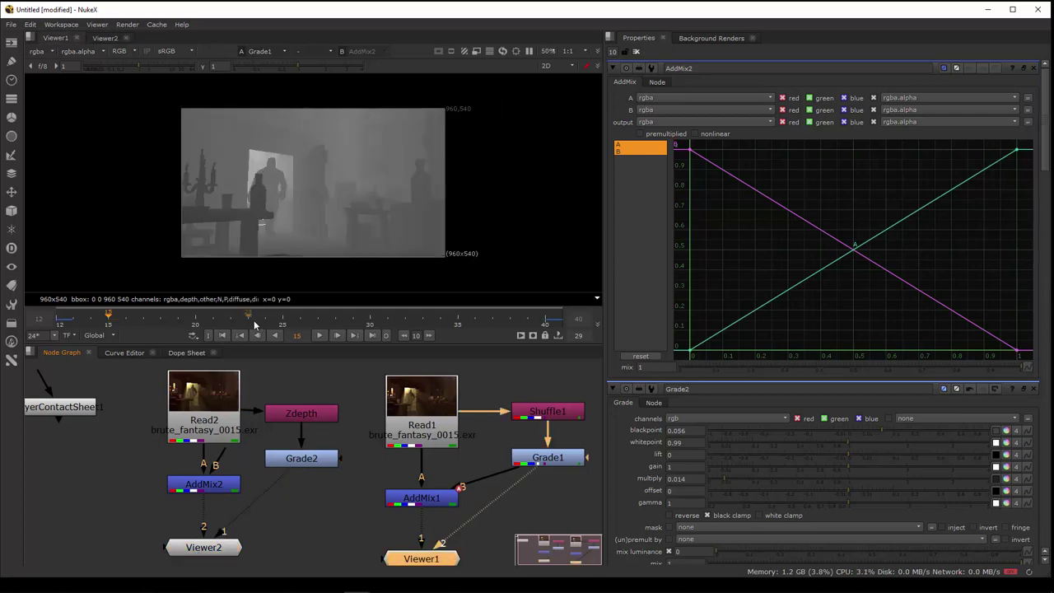
# - Move the playhead to frame 12 and set the timeline's frame range to Global
pyautogui.moveTo(254, 310); pyautogui.dragTo(124, 321)
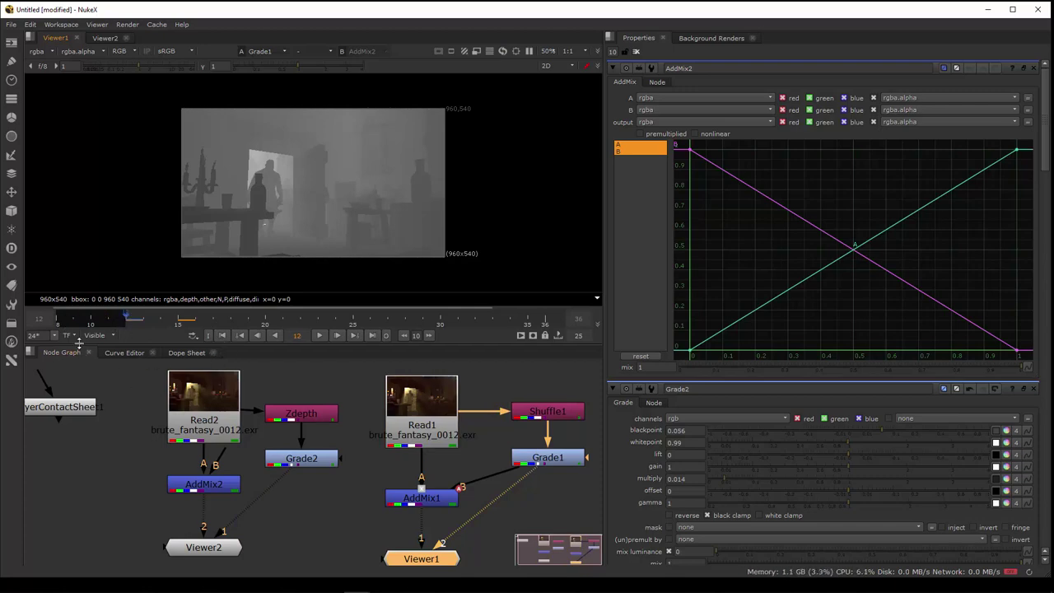
pyautogui.click(101, 335)
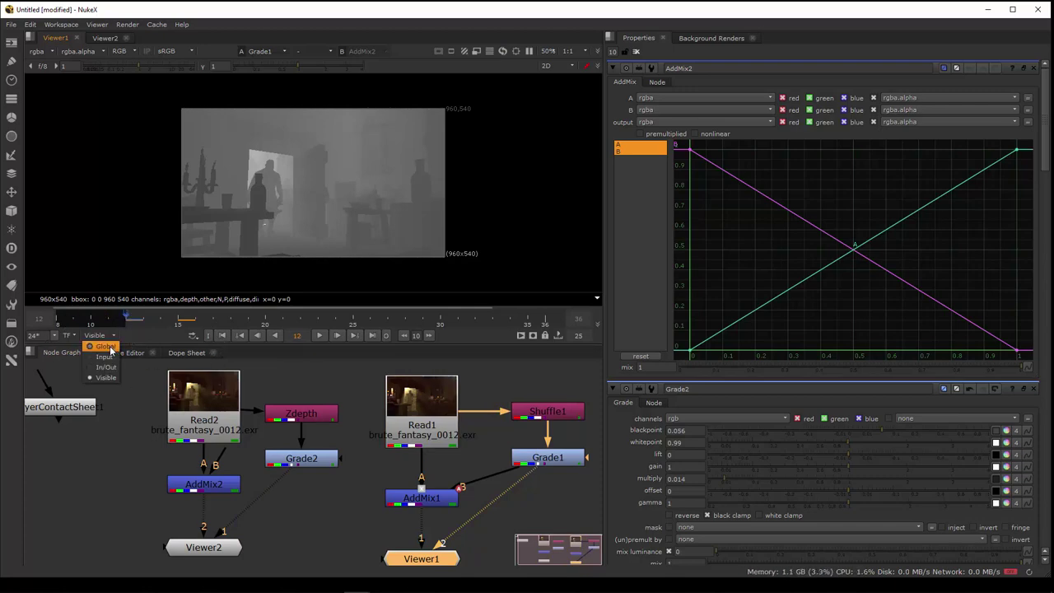
pyautogui.click(105, 345)
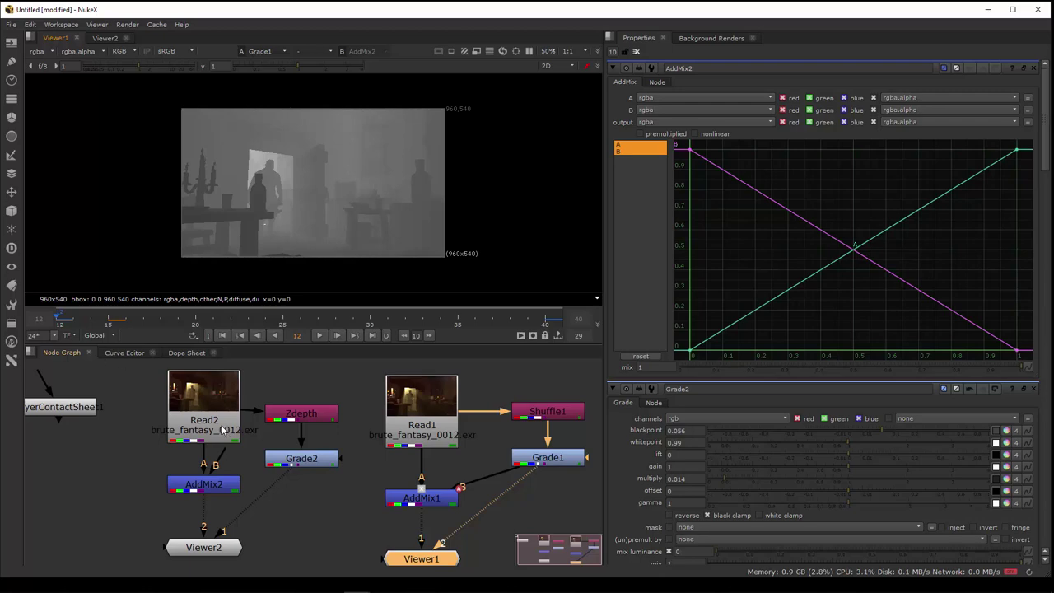
# - Feed Viewer2 only from AddMix2 instead of Grade2, and space Read2 and AddMix2 farther apart vertically
pyautogui.moveTo(221, 430); pyautogui.dragTo(219, 422)
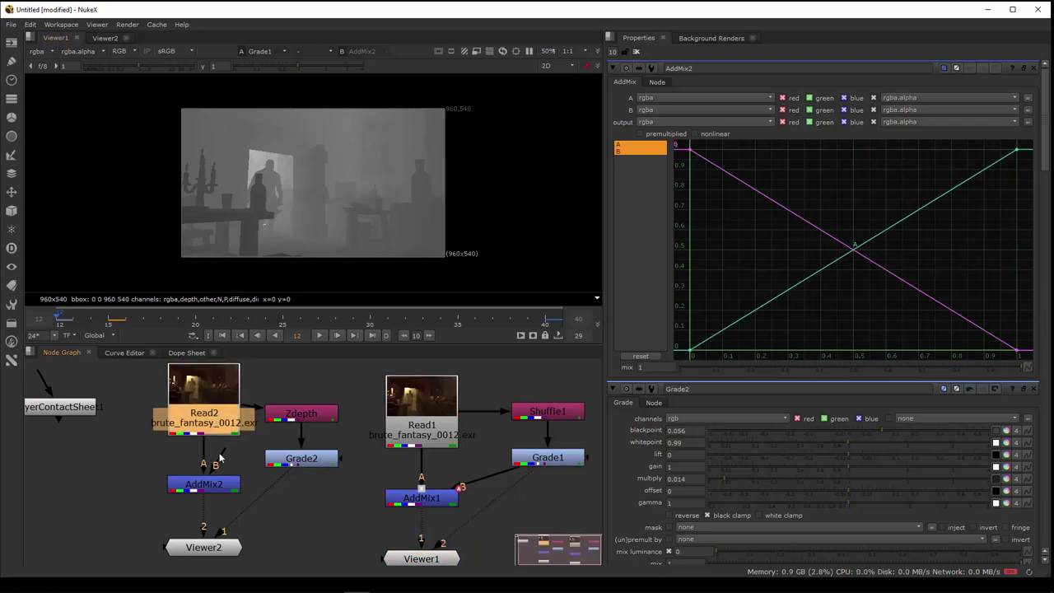
pyautogui.moveTo(225, 532)
pyautogui.mouseDown()
pyautogui.moveTo(213, 502)
pyautogui.moveTo(216, 527)
pyautogui.moveTo(206, 526)
pyautogui.mouseUp()
pyautogui.moveTo(201, 489); pyautogui.dragTo(200, 504)
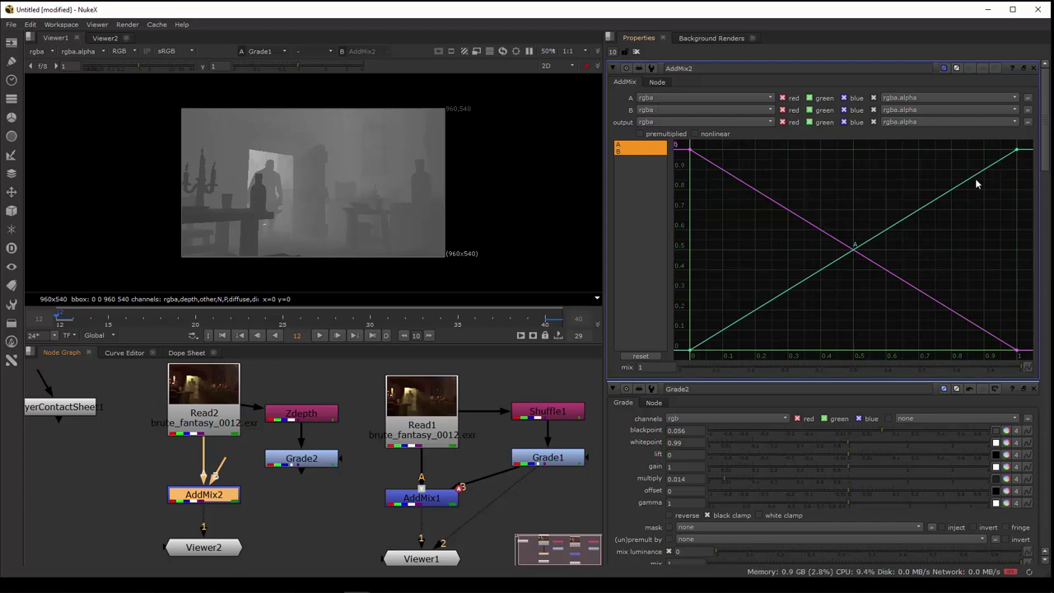
# - Switch Viewer1's A input from Grade1 to the AddMix node and adjust AddMix2's mix to about 0.173
pyautogui.click(676, 367)
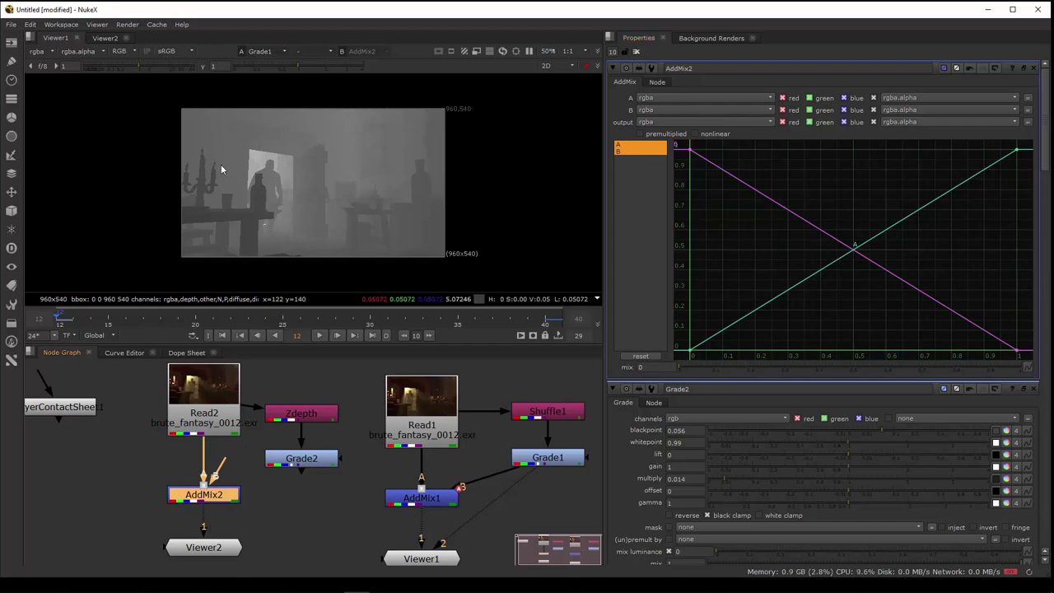
pyautogui.click(260, 52)
pyautogui.click(264, 63)
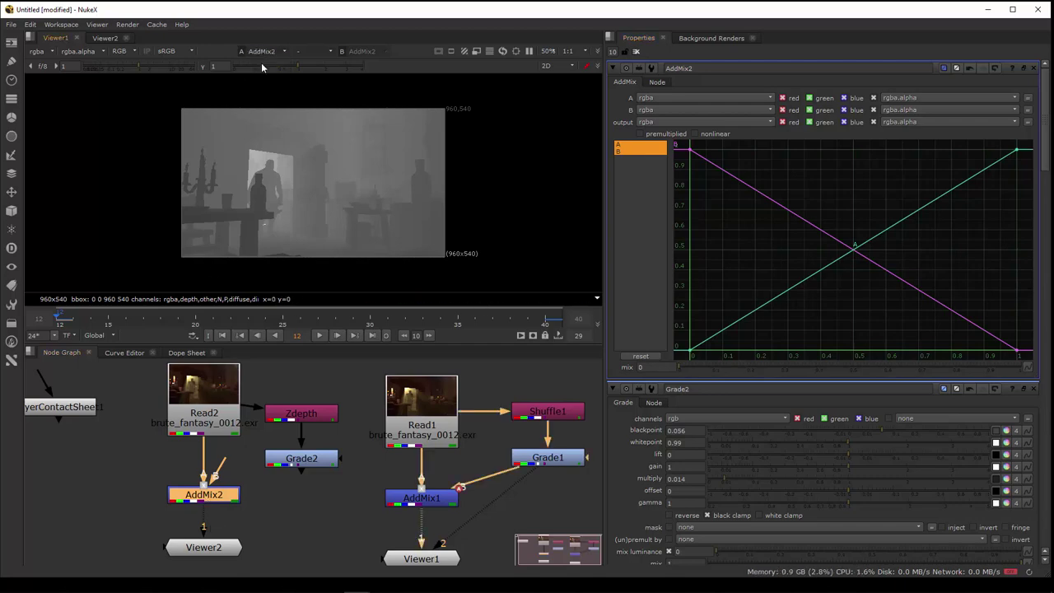
pyautogui.moveTo(681, 368); pyautogui.dragTo(742, 389)
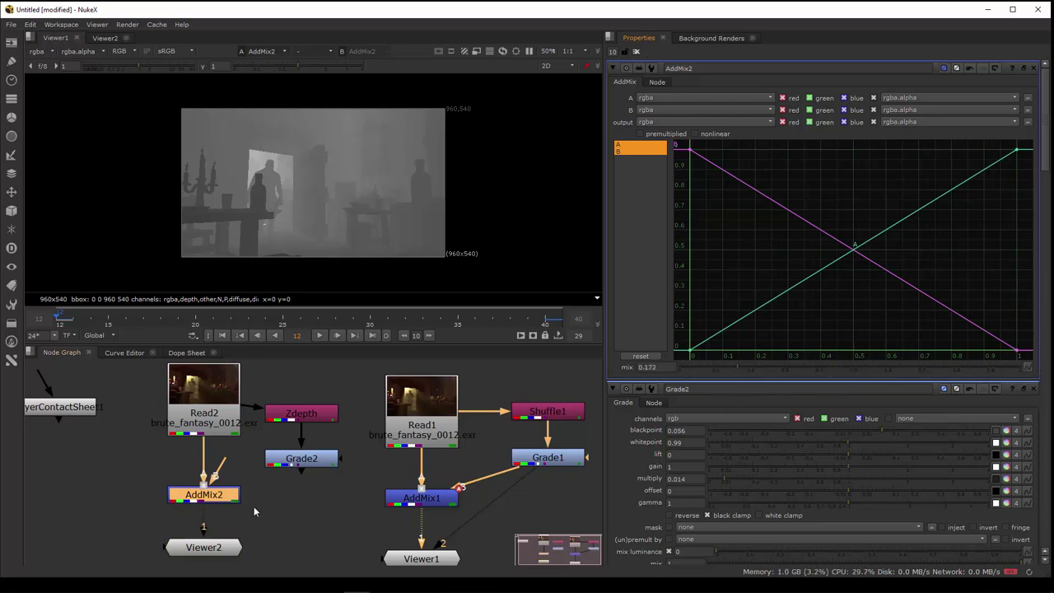
# - Connect AddMix2's B input to Grade2, adjust AddMix2's position slightly, and bring up Viewer2
pyautogui.moveTo(215, 505); pyautogui.dragTo(215, 511)
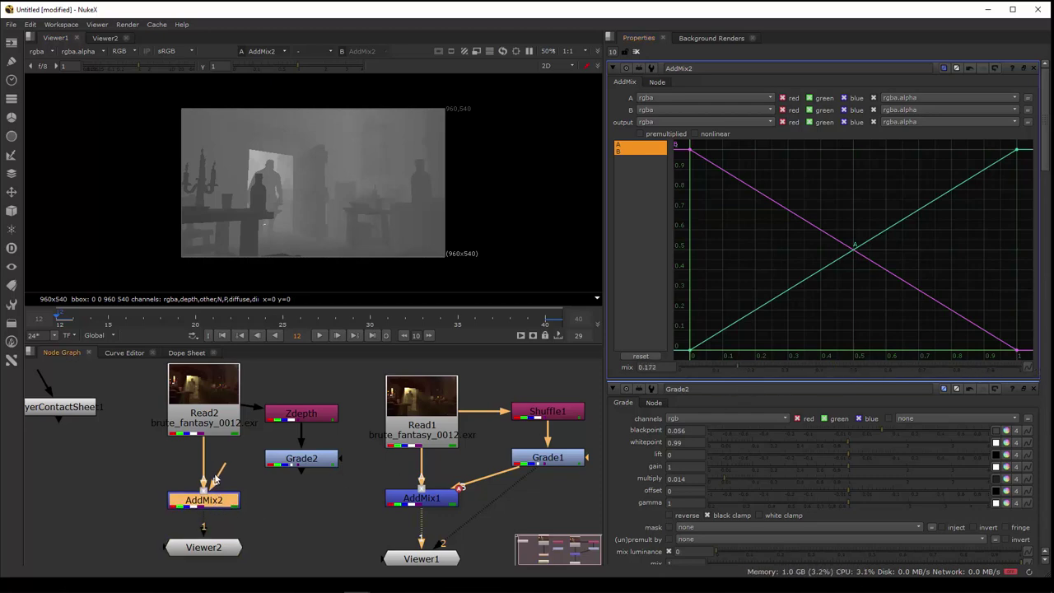
pyautogui.moveTo(220, 472); pyautogui.dragTo(303, 464)
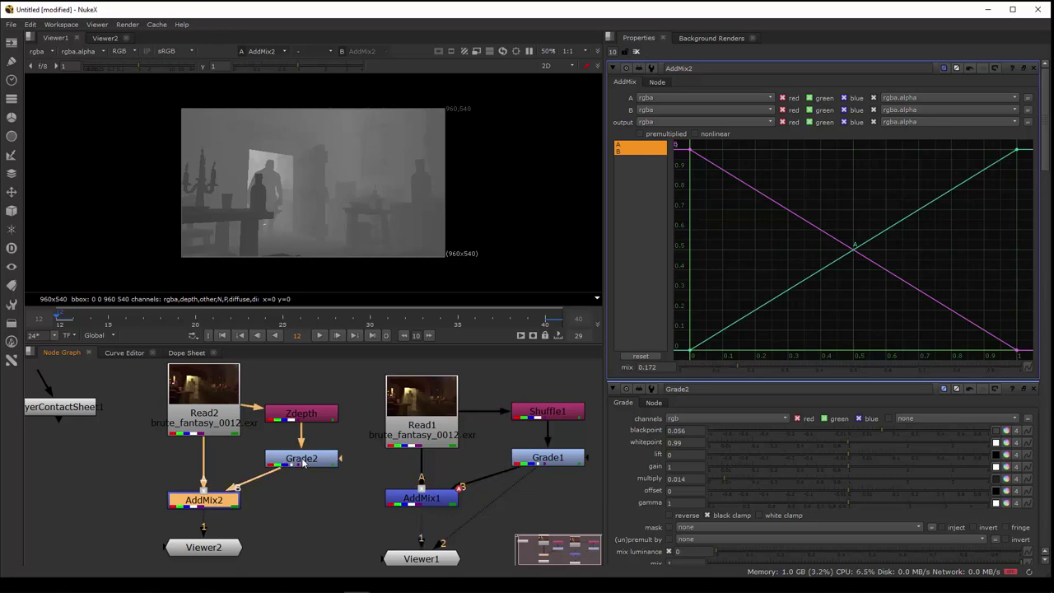
pyautogui.moveTo(211, 509); pyautogui.dragTo(210, 505)
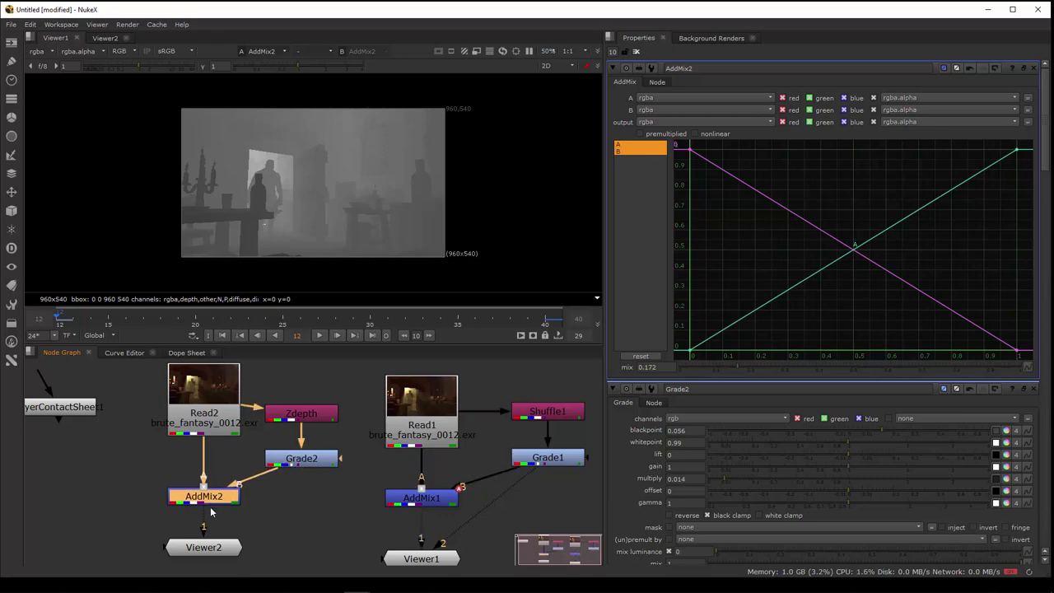
pyautogui.click(209, 550)
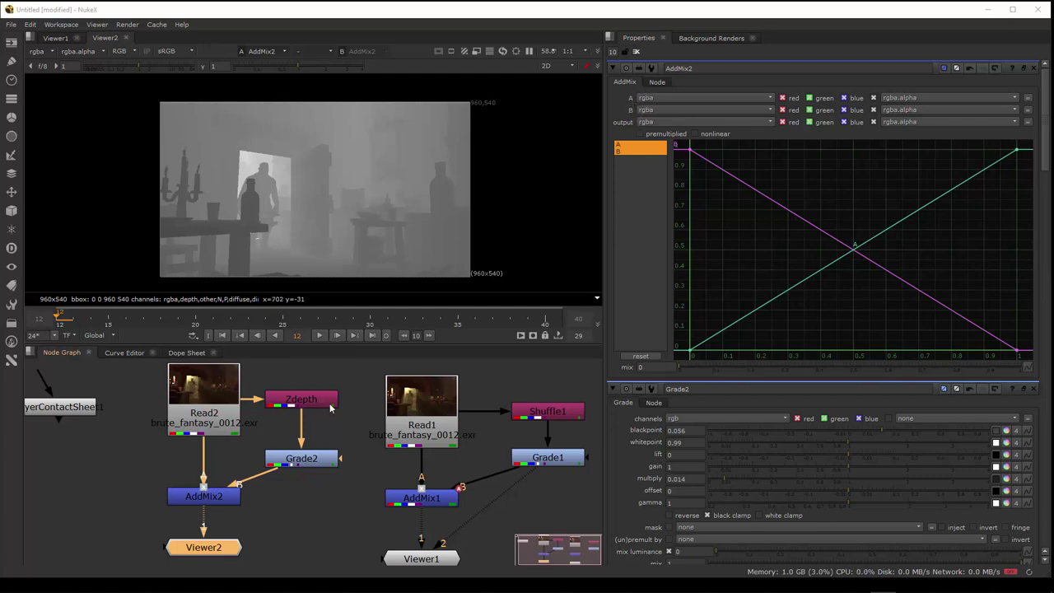
# - Keep AddMix2's A channels on rgba and raise its mix to 0.992
pyautogui.click(652, 99)
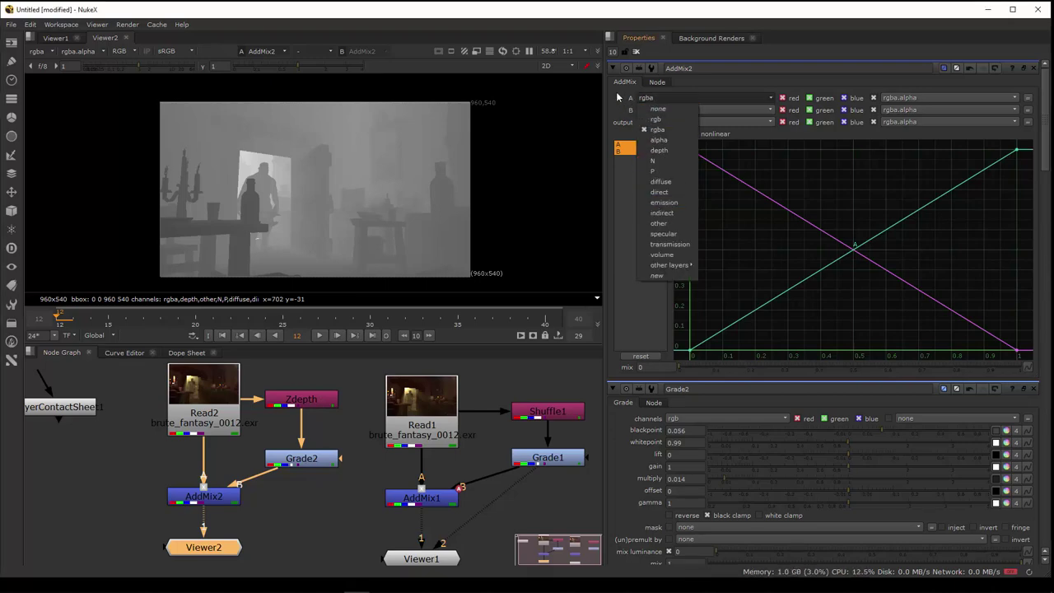
pyautogui.click(657, 130)
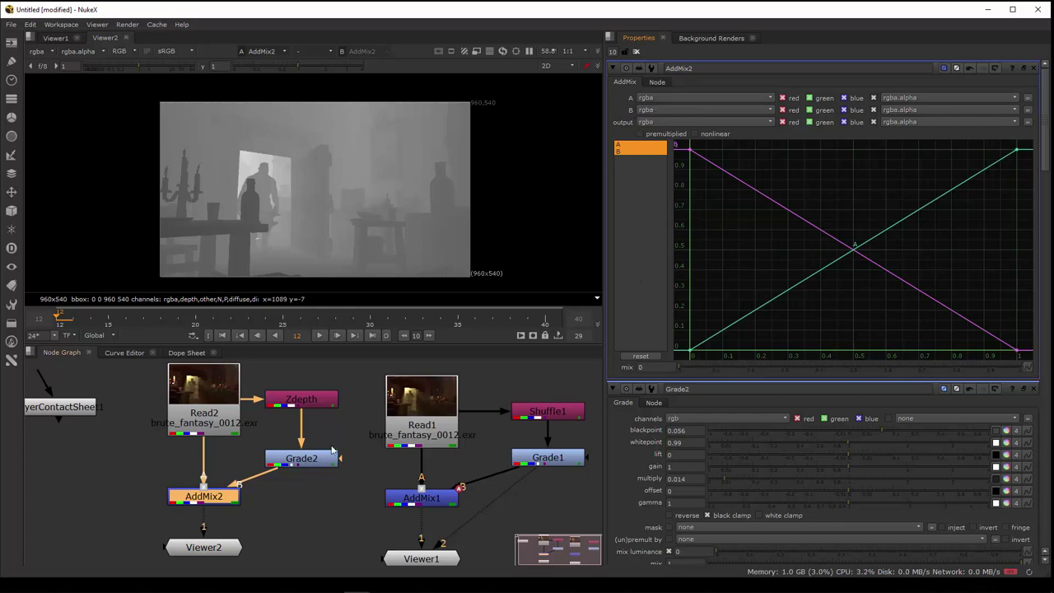
pyautogui.click(307, 462)
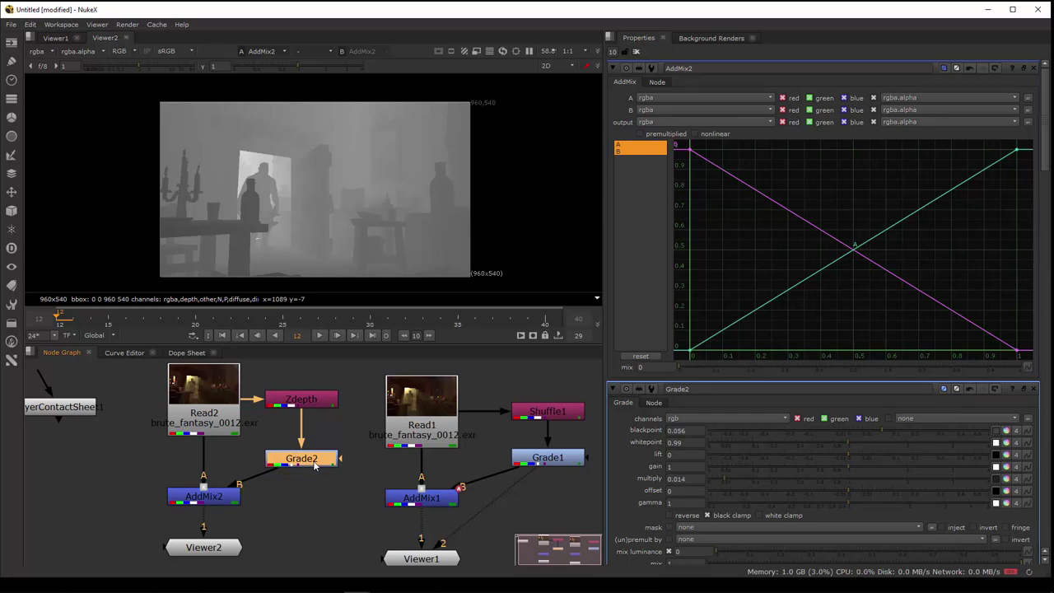
pyautogui.click(218, 500)
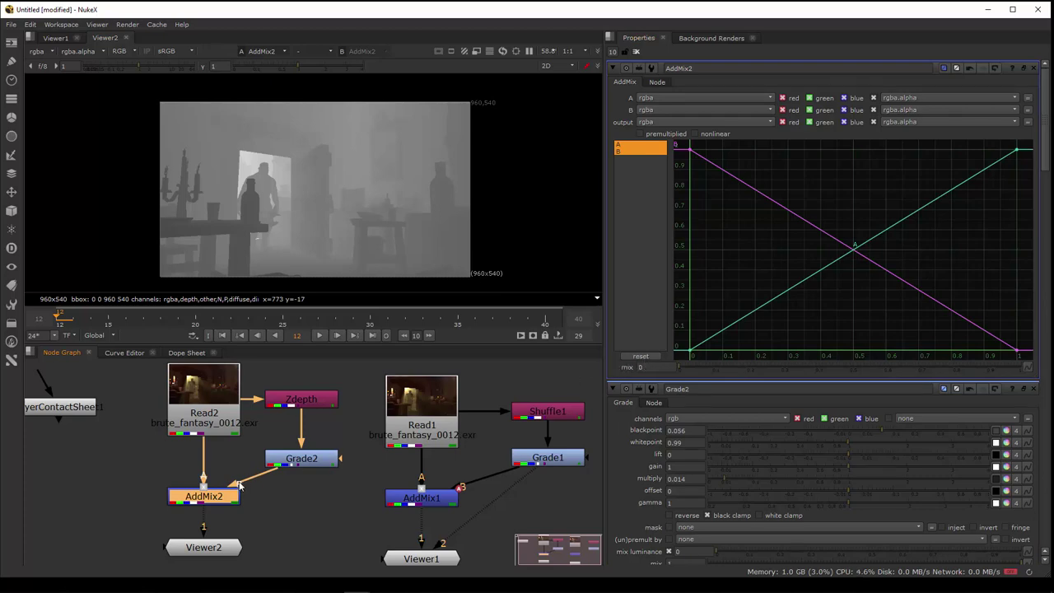
pyautogui.click(685, 368)
pyautogui.moveTo(684, 365); pyautogui.dragTo(1031, 363)
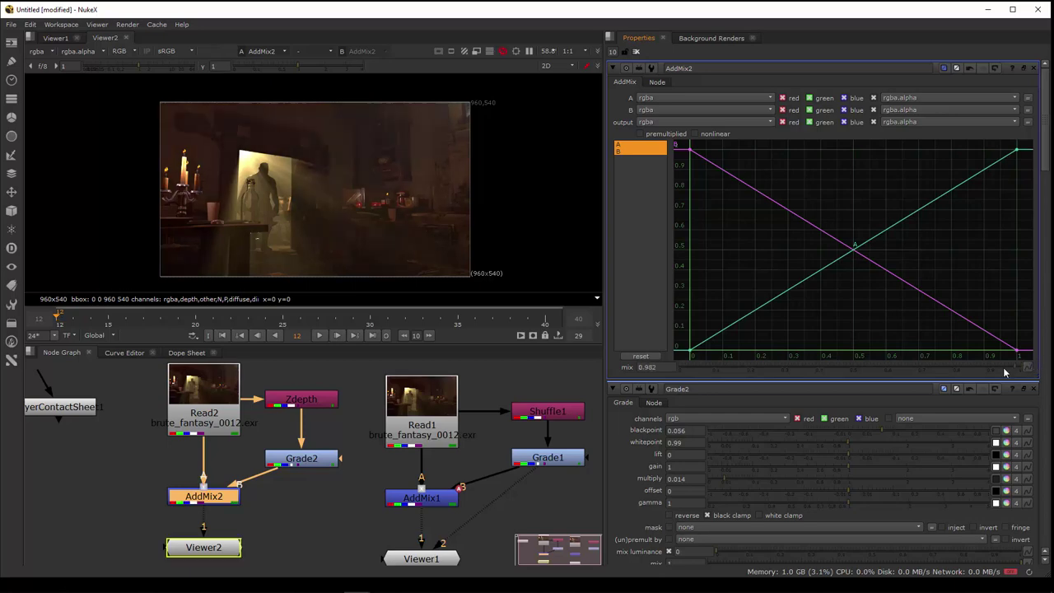
pyautogui.moveTo(1011, 364)
pyautogui.mouseDown()
pyautogui.moveTo(743, 368)
pyautogui.moveTo(1019, 368)
pyautogui.mouseUp()
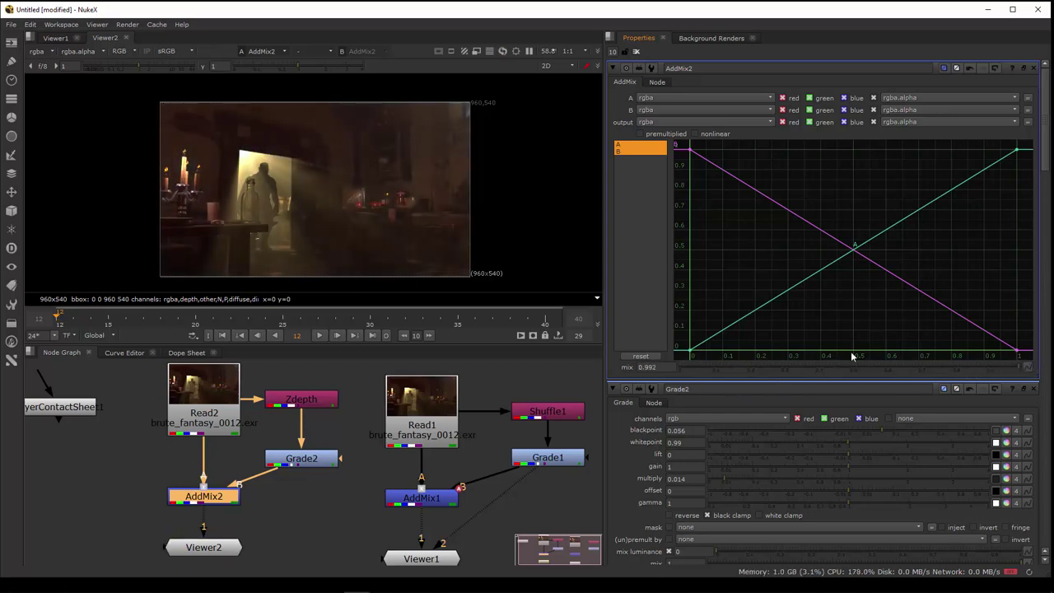
# - Try the N layer as AddMix2's A channels and sweep its mix upward from 0
pyautogui.click(657, 99)
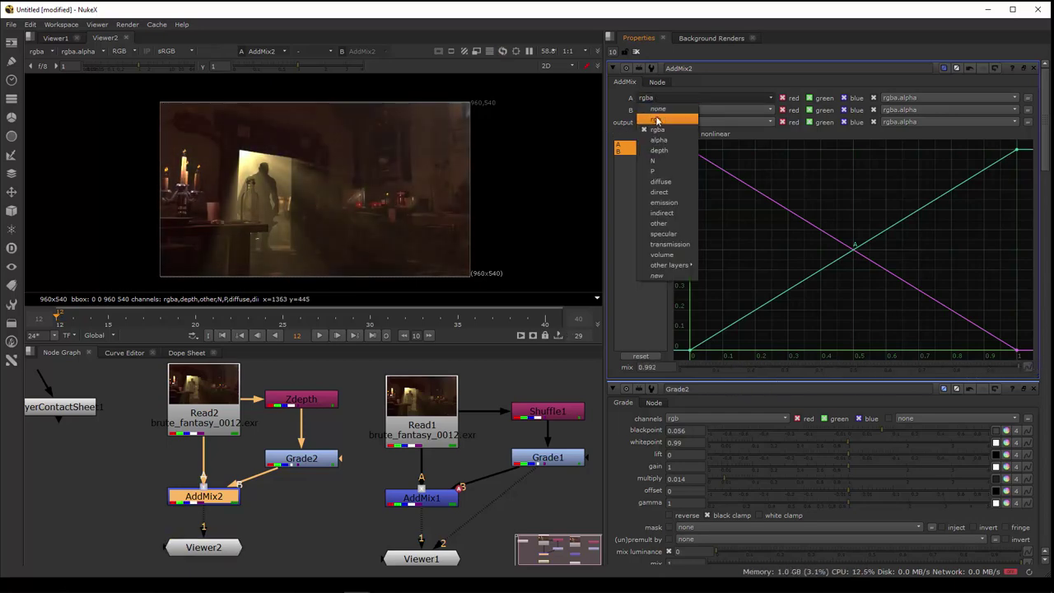
pyautogui.click(670, 160)
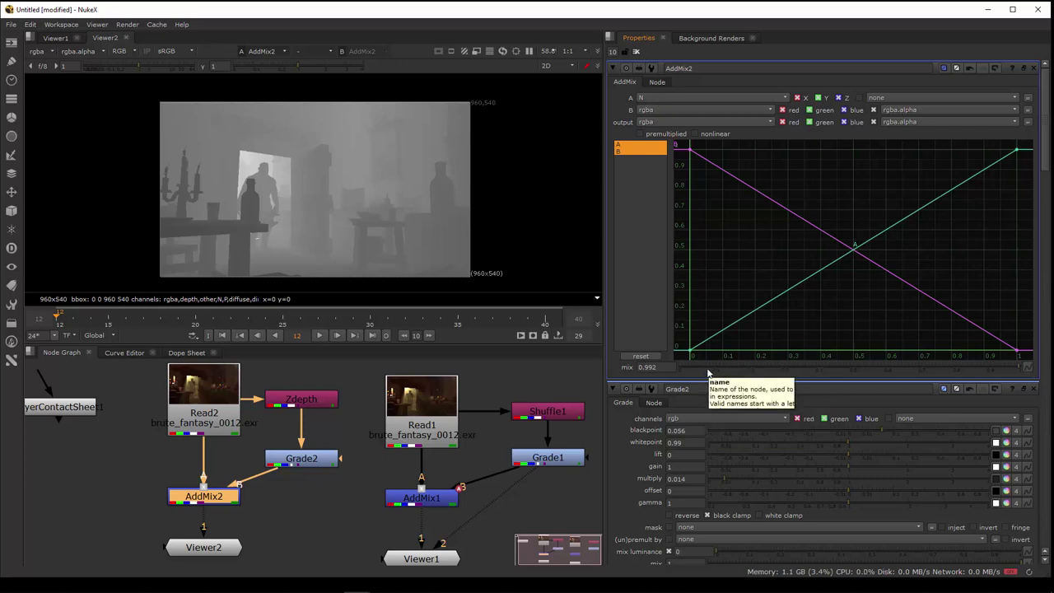
pyautogui.click(679, 368)
pyautogui.moveTo(689, 371); pyautogui.dragTo(989, 365)
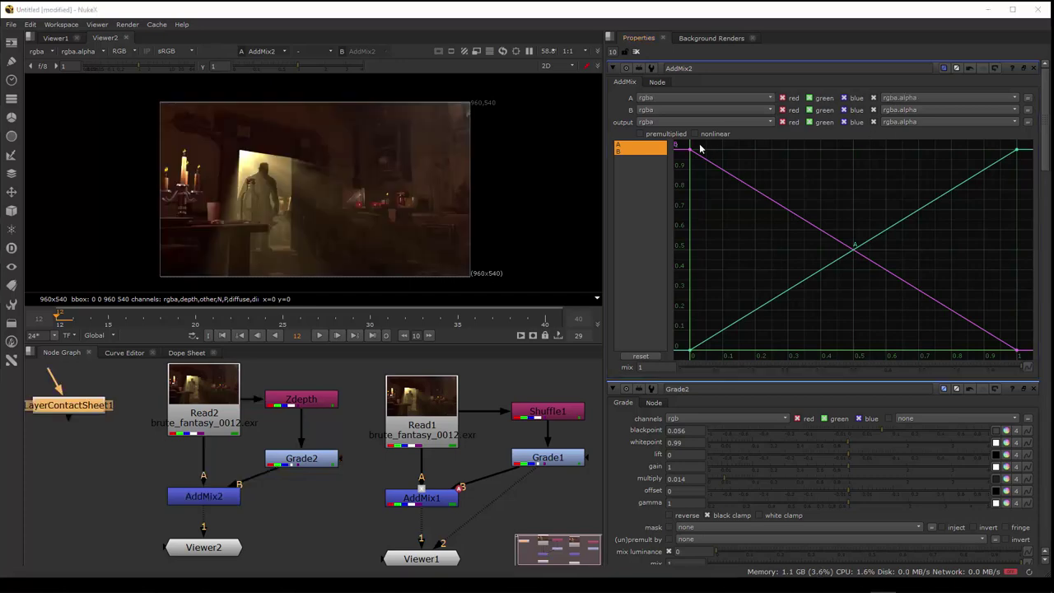
# - Leave AddMix2's A channels on rgba, deselect the A and B curves, and set the mix to 1
pyautogui.click(650, 98)
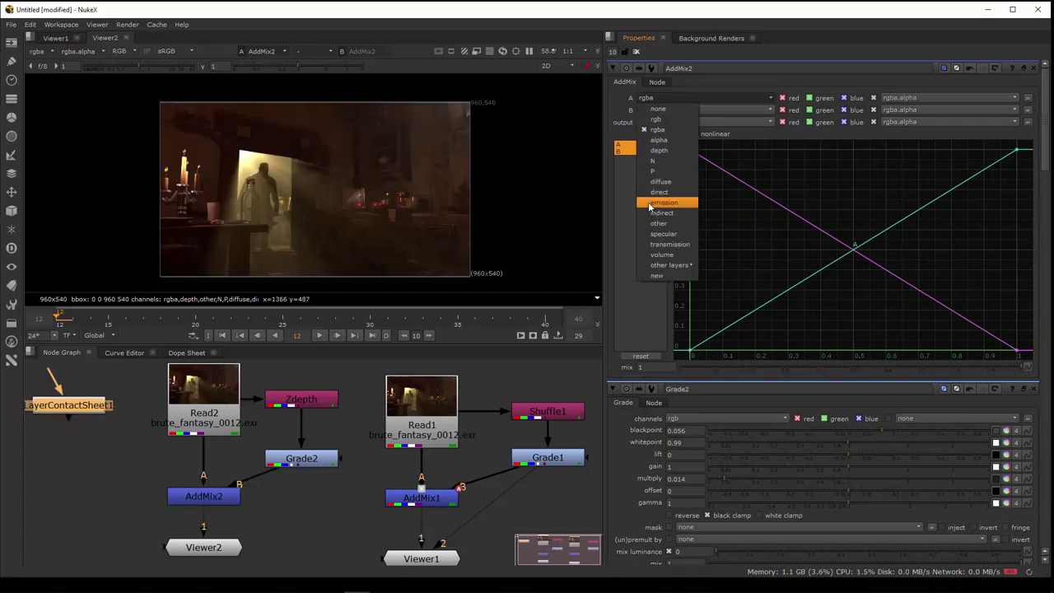
pyautogui.click(624, 194)
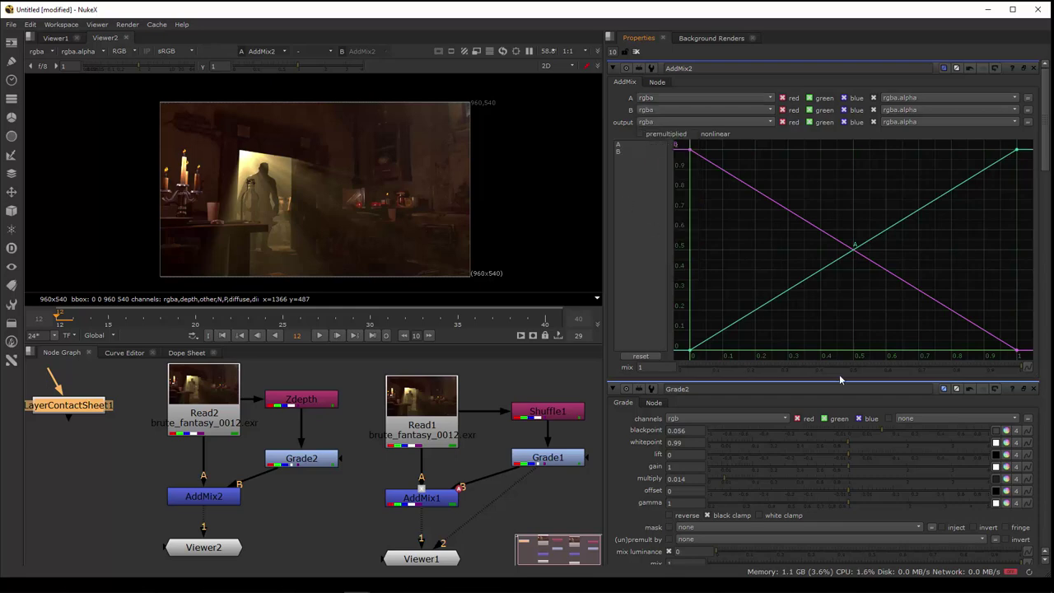
pyautogui.moveTo(964, 371); pyautogui.dragTo(1034, 388)
# - Move Viewer2 and AddMix2 down and Read2 up to make room for a node between Read2 and AddMix2
pyautogui.moveTo(202, 546); pyautogui.dragTo(202, 559)
pyautogui.moveTo(206, 505); pyautogui.dragTo(206, 518)
pyautogui.click(203, 412)
pyautogui.moveTo(203, 412); pyautogui.dragTo(204, 401)
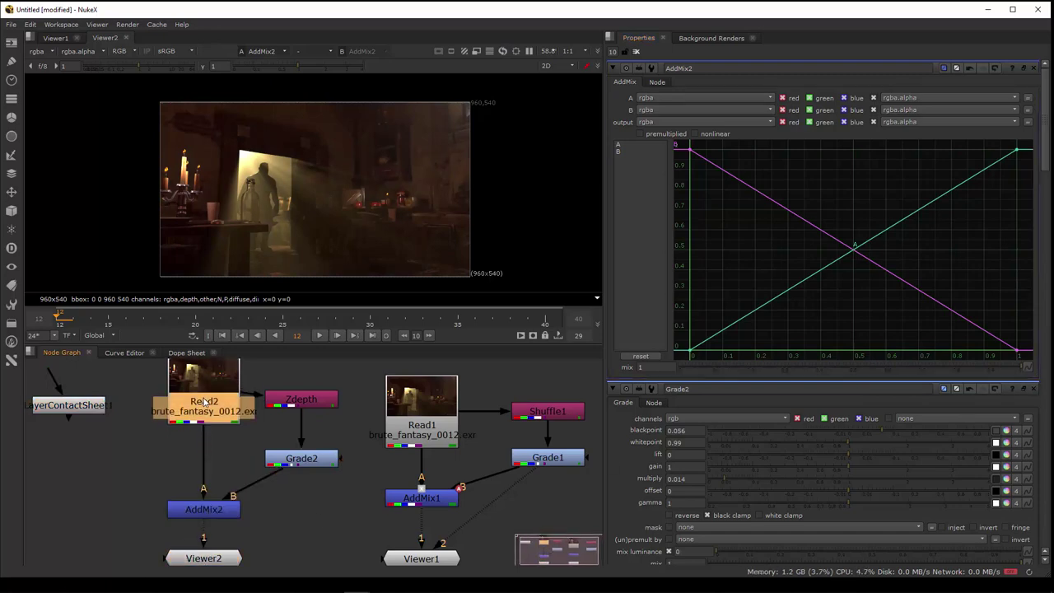
# - Insert a Shuffle node between Read2 and AddMix2 and set its in 1 layer to diffuse
pyautogui.click(176, 450)
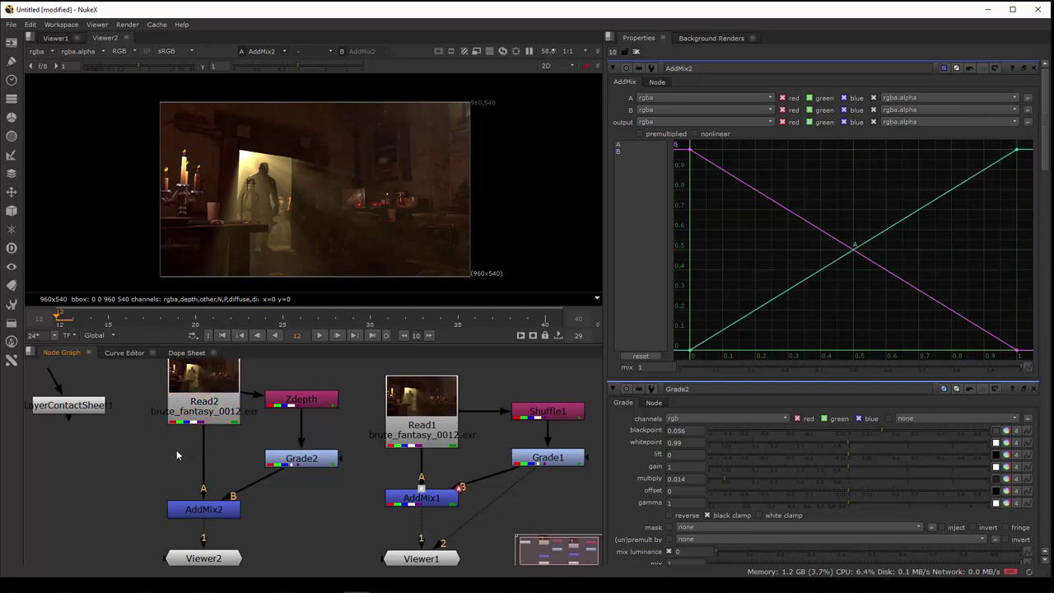
pyautogui.click(11, 98)
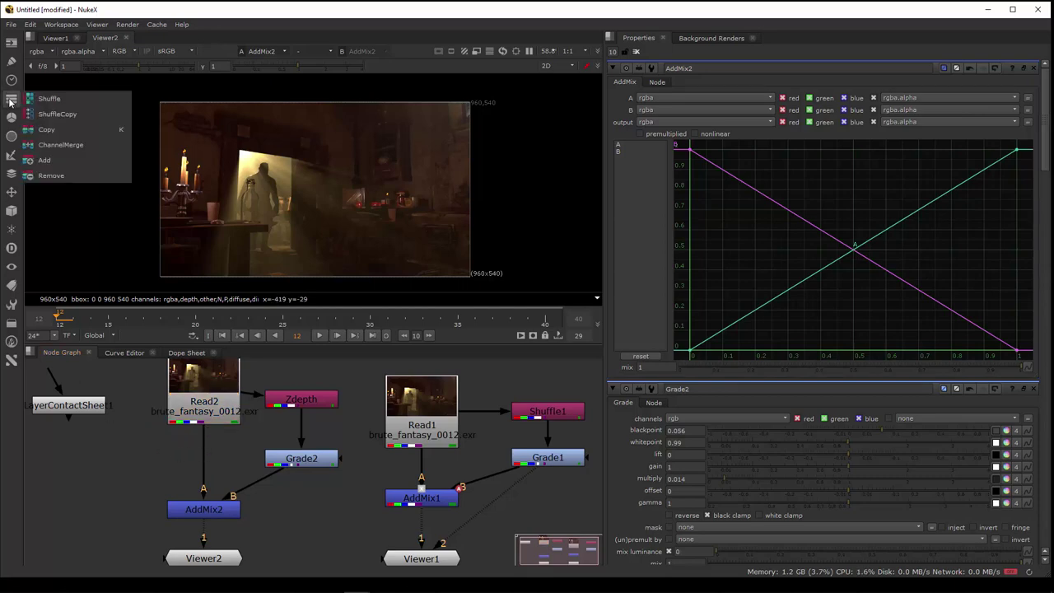
pyautogui.click(52, 103)
pyautogui.moveTo(174, 455); pyautogui.dragTo(203, 460)
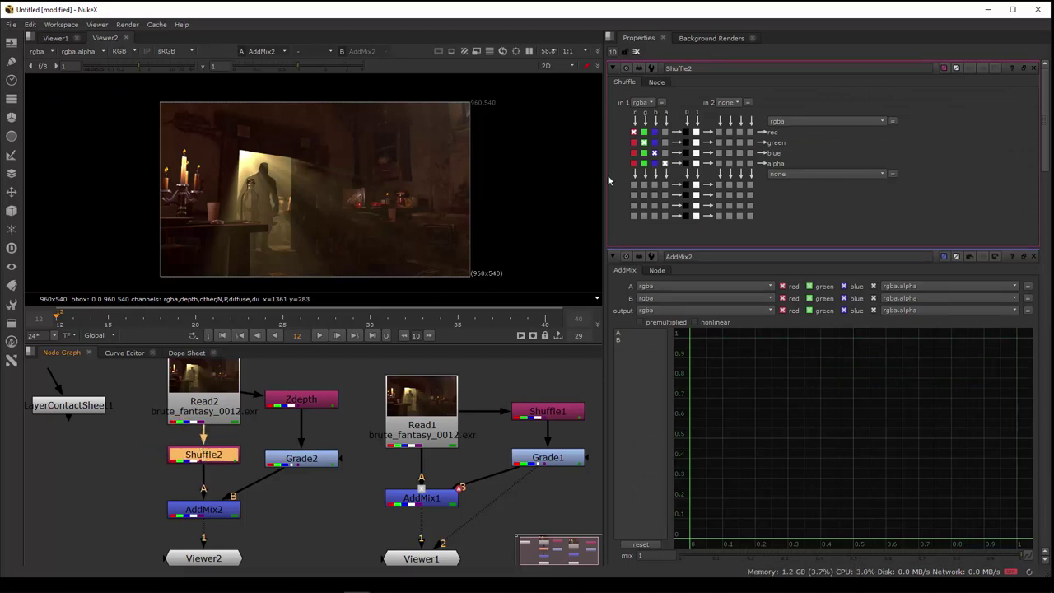
pyautogui.click(642, 104)
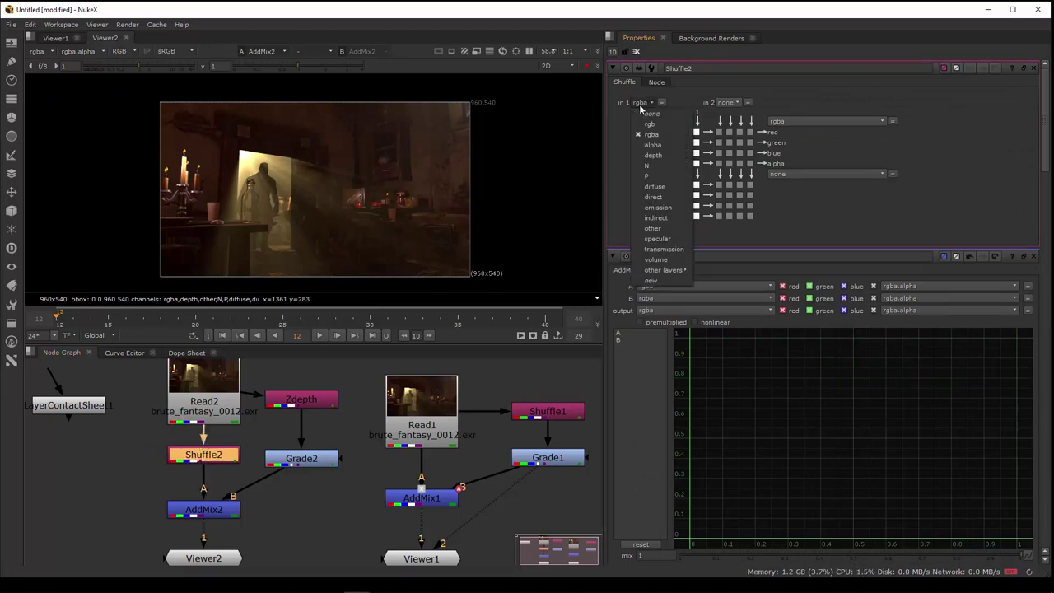
pyautogui.click(668, 188)
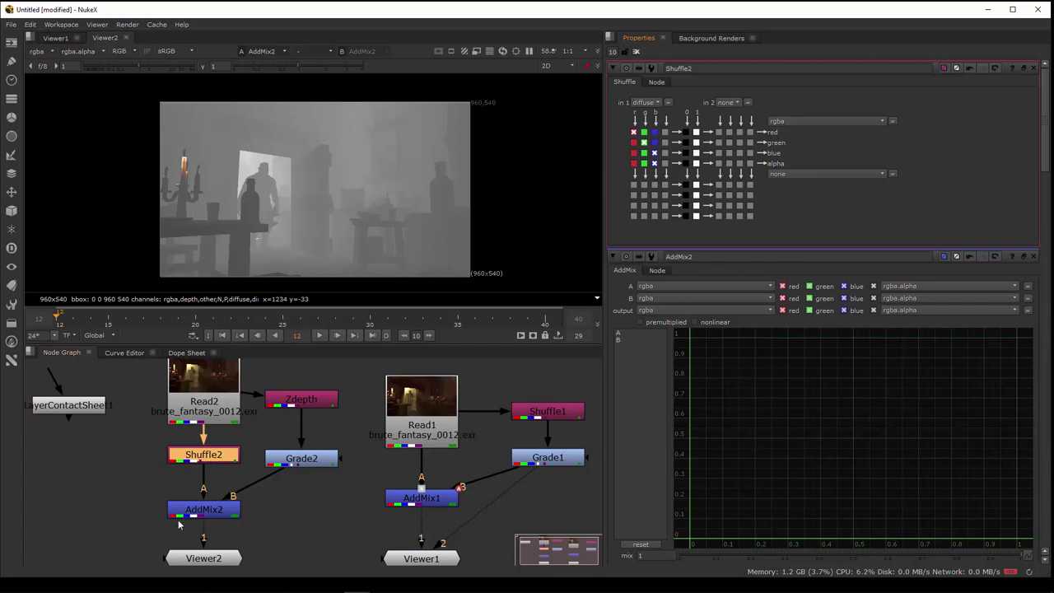
# - Open AddMix2's properties and sweep its mix up to 1 to test blending the diffuse layer with the depth
pyautogui.doubleClick(197, 512)
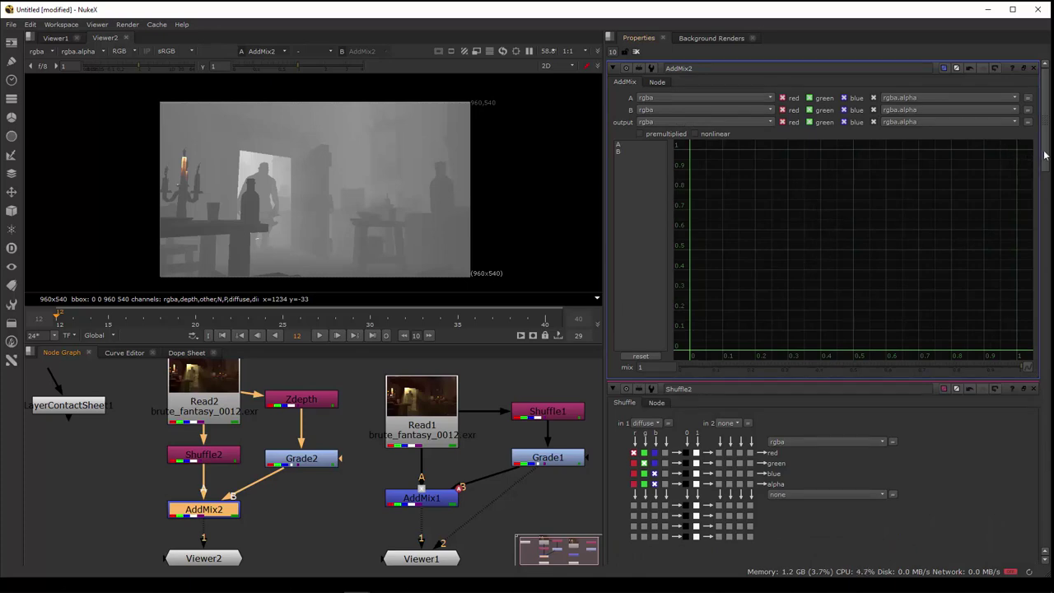
pyautogui.scroll(-5, 1044, 155)
pyautogui.scroll(5, 1033, 99)
pyautogui.moveTo(701, 367); pyautogui.dragTo(1021, 367)
# - Swap AddMix2's inputs so Shuffle2 feeds B and Grade2 feeds A, and select Grade2
pyautogui.click(215, 458)
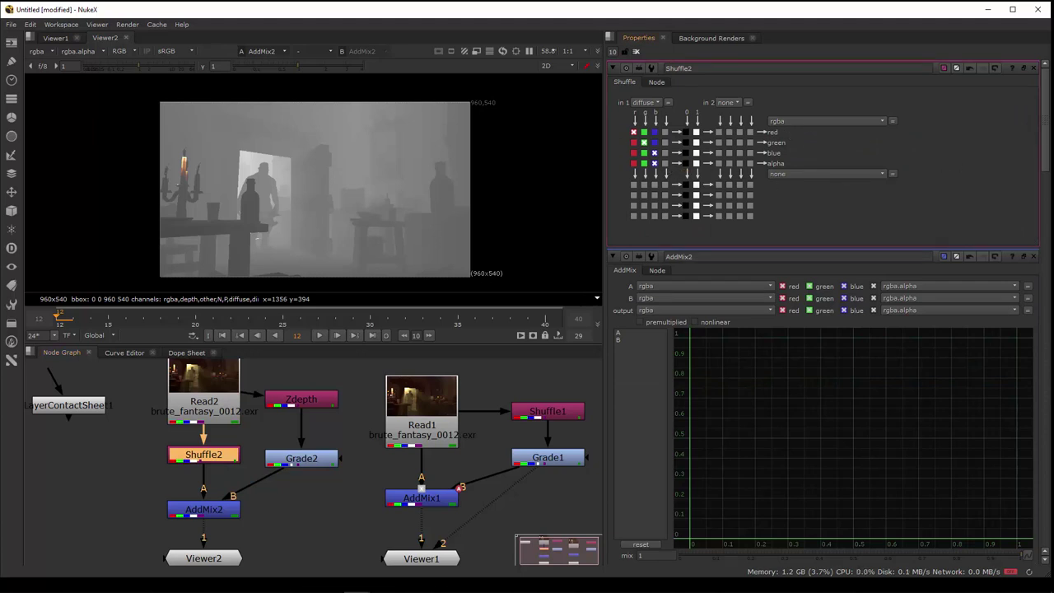
pyautogui.hotkey('shift', 'x')
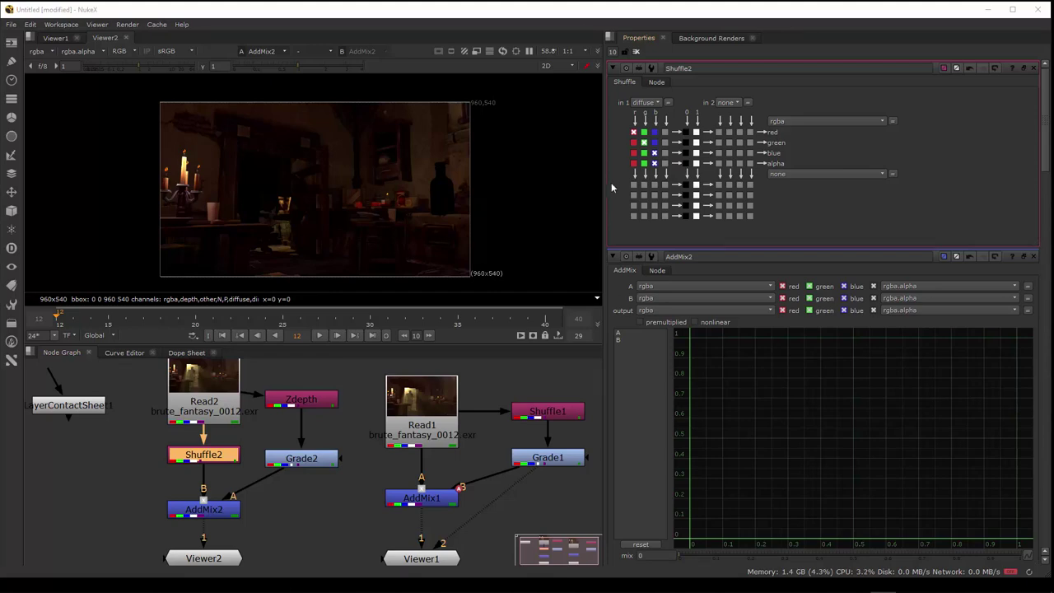
pyautogui.moveTo(207, 499); pyautogui.dragTo(298, 458)
pyautogui.click(226, 488)
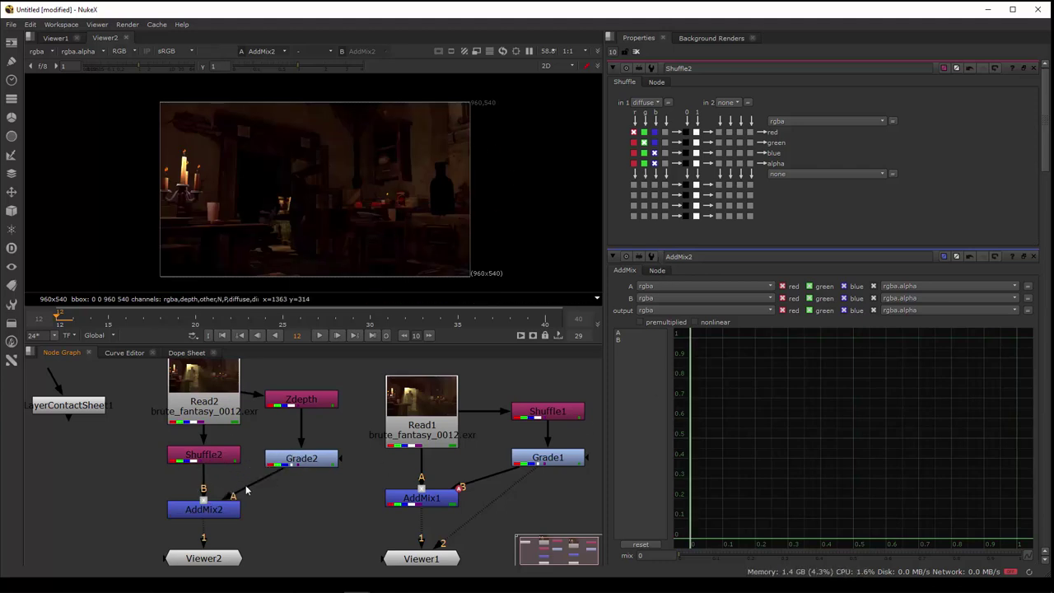
pyautogui.click(298, 461)
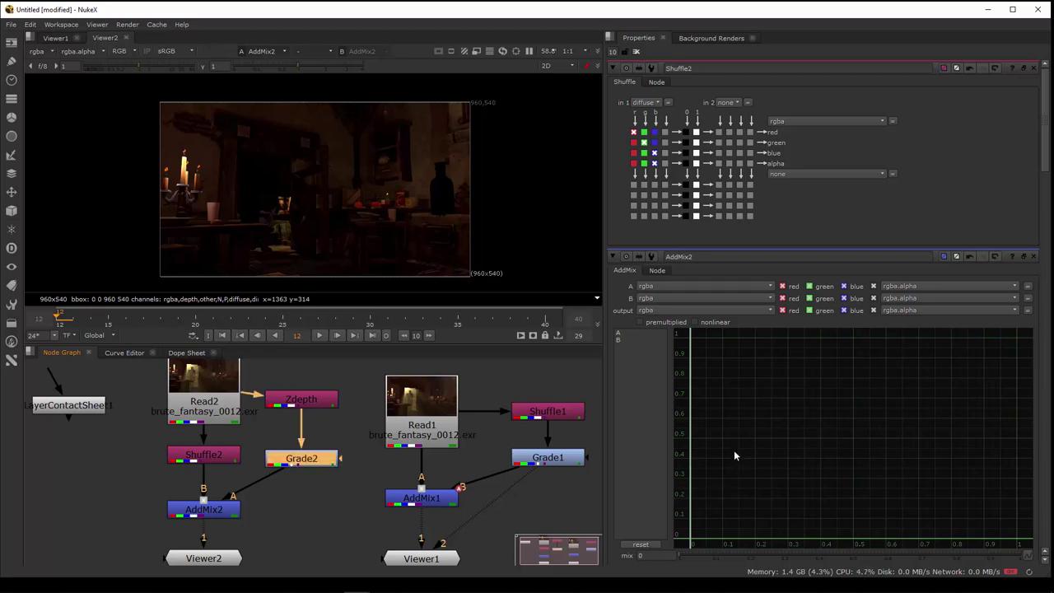
# - Keyframe AddMix2's mix at 1 on frame 12 and 0 on frame 40, and scrub the timeline to check the blend
pyautogui.scroll(-2, 734, 449)
pyautogui.moveTo(681, 525); pyautogui.dragTo(1029, 527)
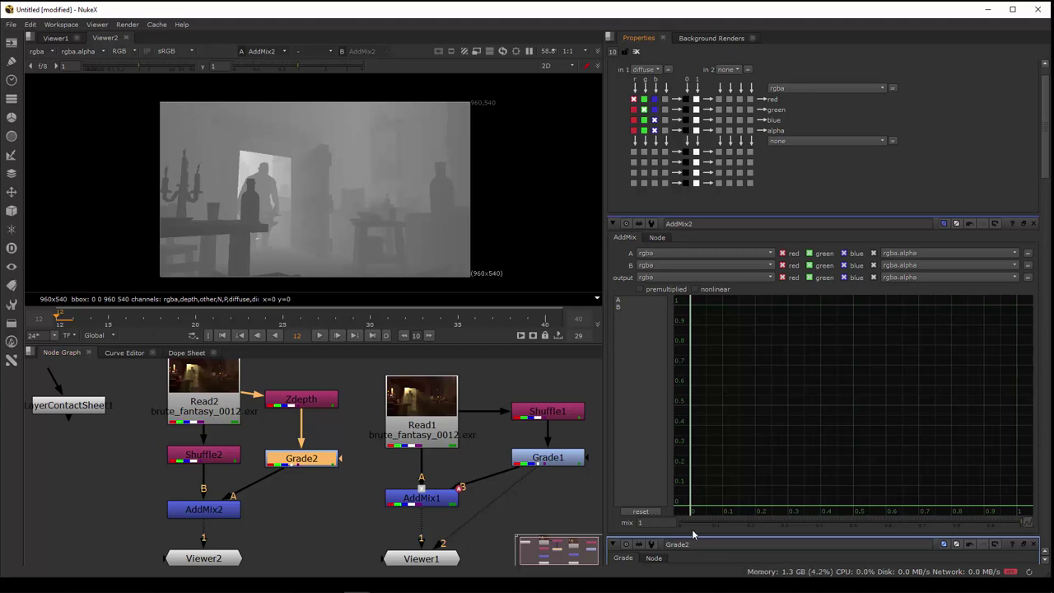
pyautogui.rightClick(653, 521)
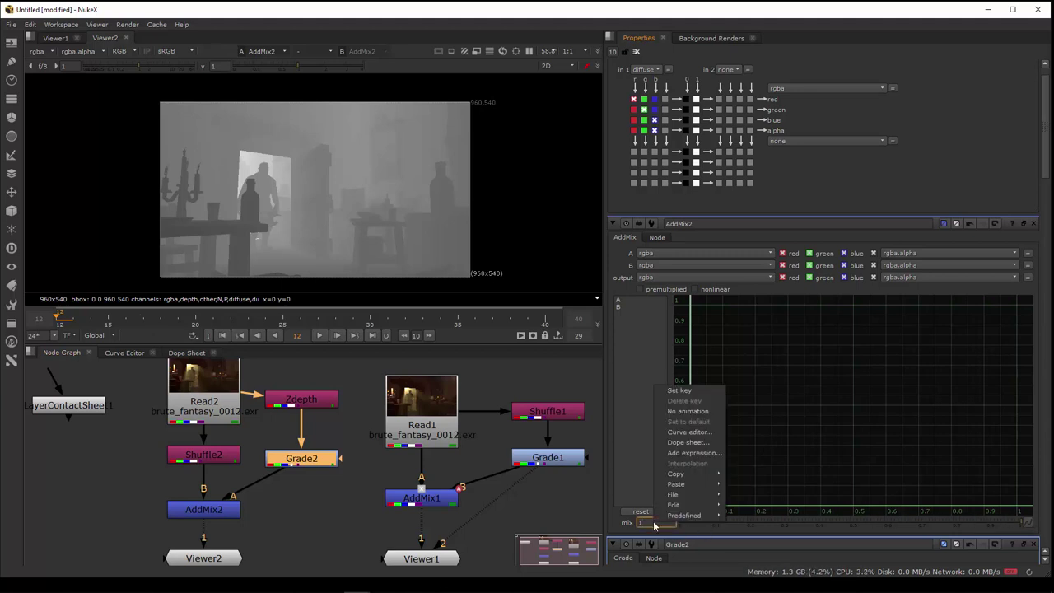
pyautogui.click(679, 399)
pyautogui.moveTo(55, 325); pyautogui.dragTo(543, 333)
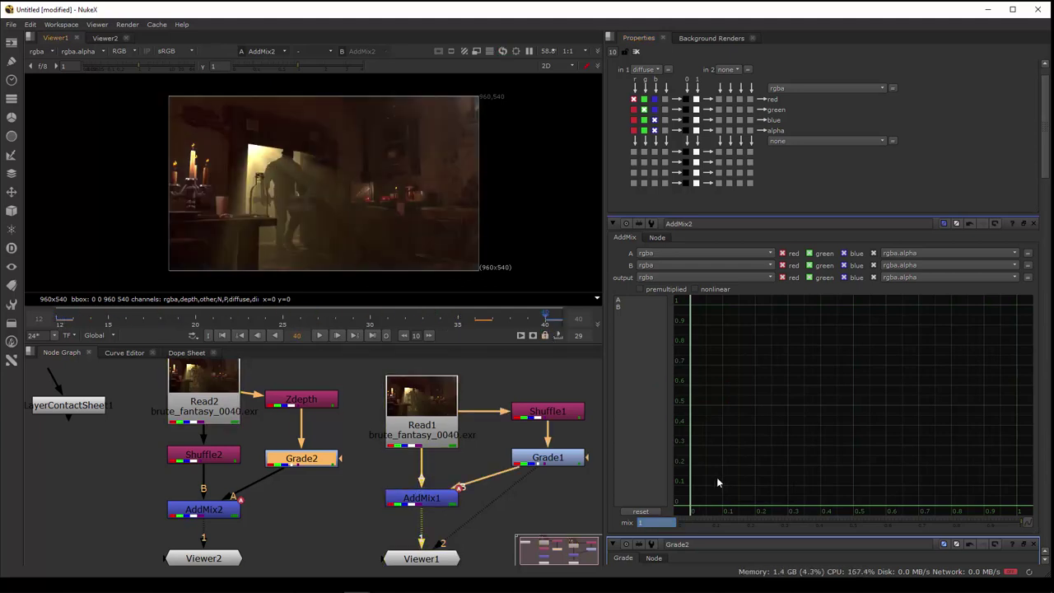
pyautogui.click(692, 519)
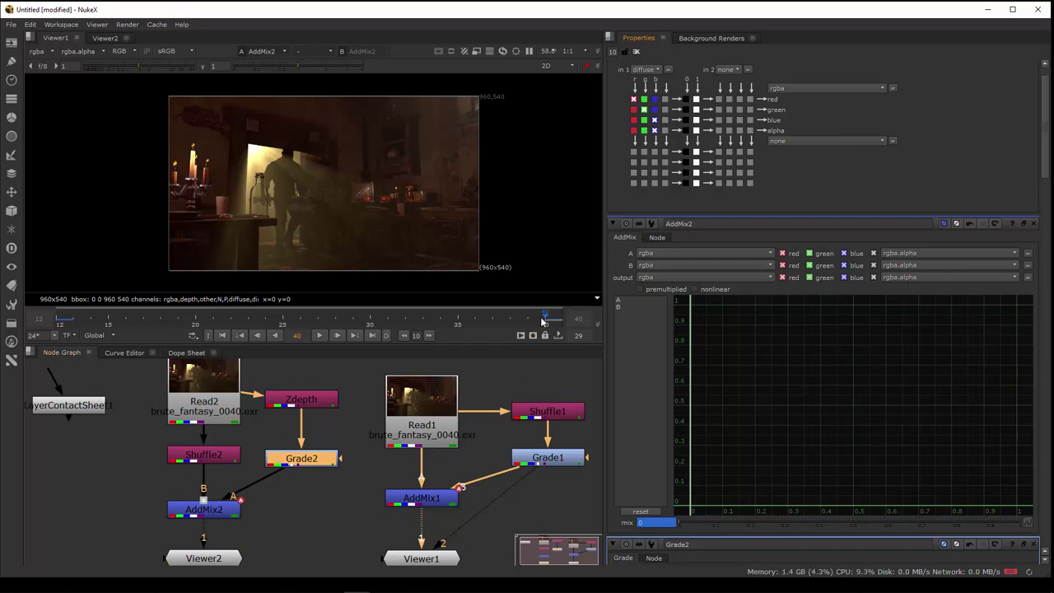
pyautogui.moveTo(543, 316); pyautogui.dragTo(543, 339)
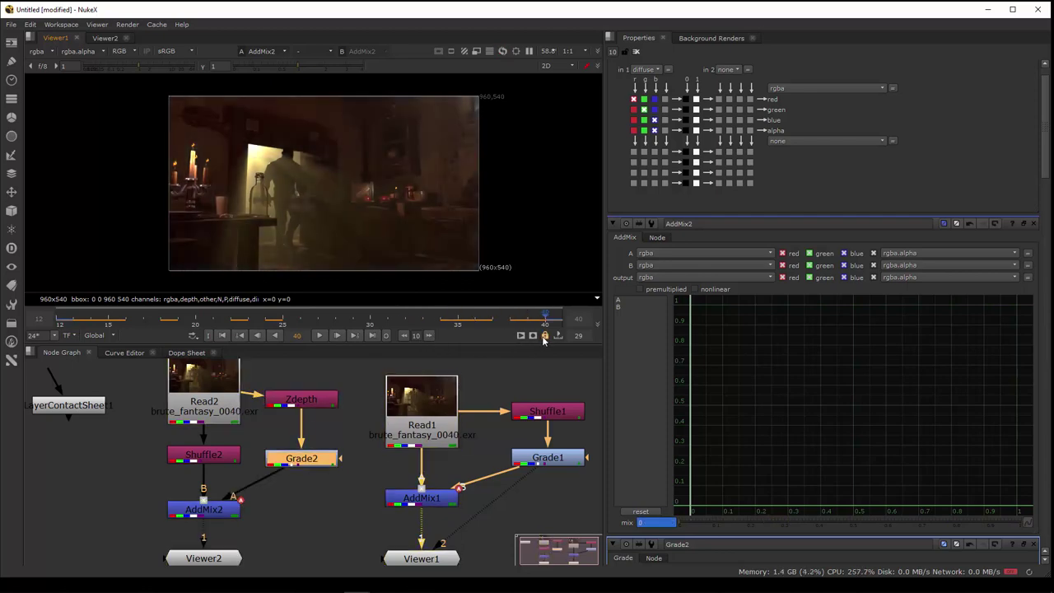
# - Set Shuffle2's in 1 layer to transmission and scrub the timeline to test the blend with it
pyautogui.click(658, 70)
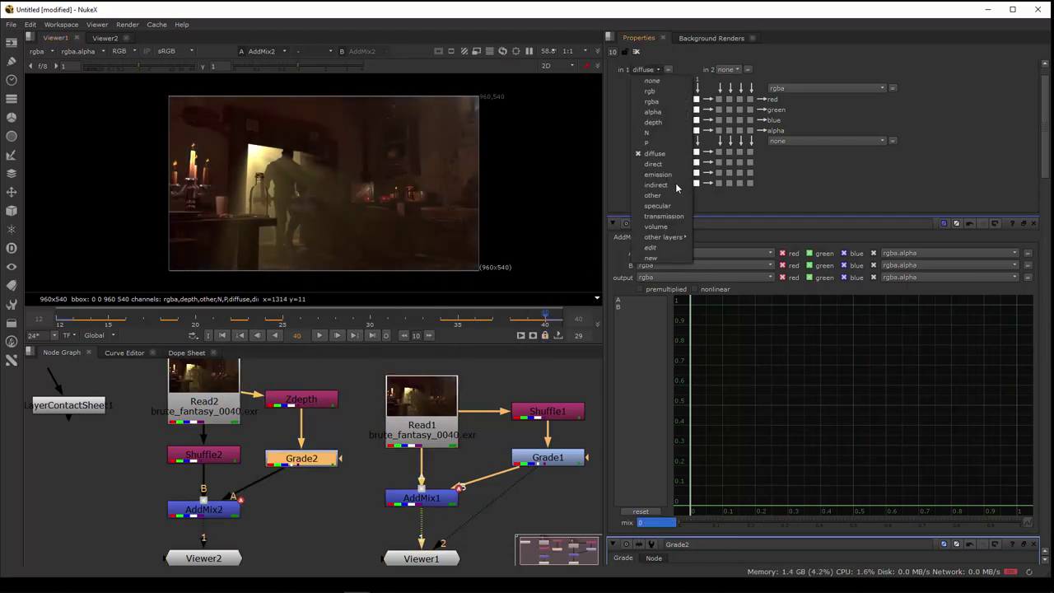
pyautogui.click(673, 217)
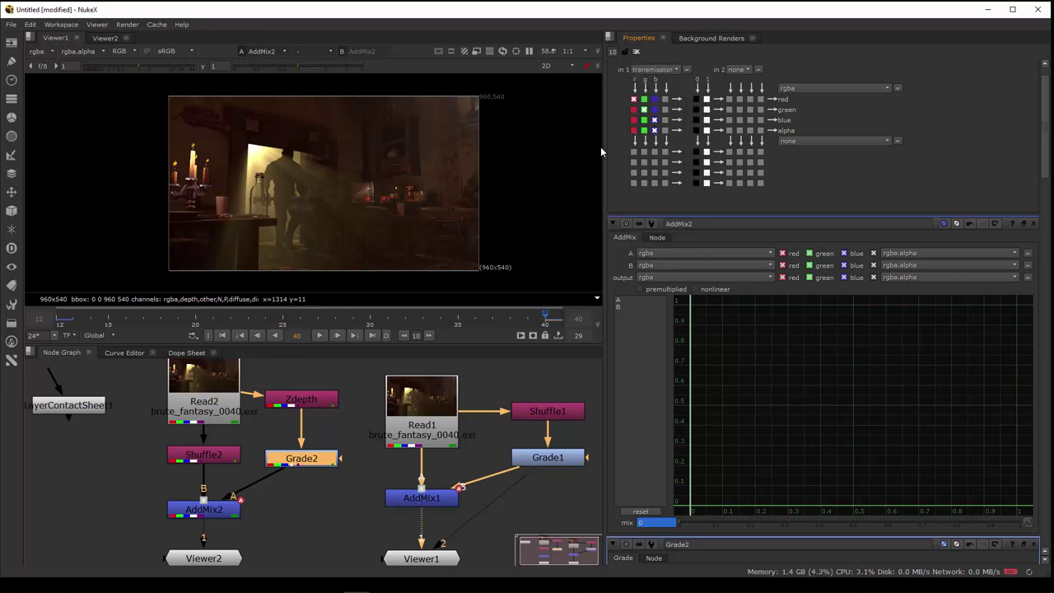
pyautogui.moveTo(543, 318)
pyautogui.mouseDown()
pyautogui.moveTo(433, 320)
pyautogui.moveTo(545, 326)
pyautogui.mouseUp()
pyautogui.click(475, 319)
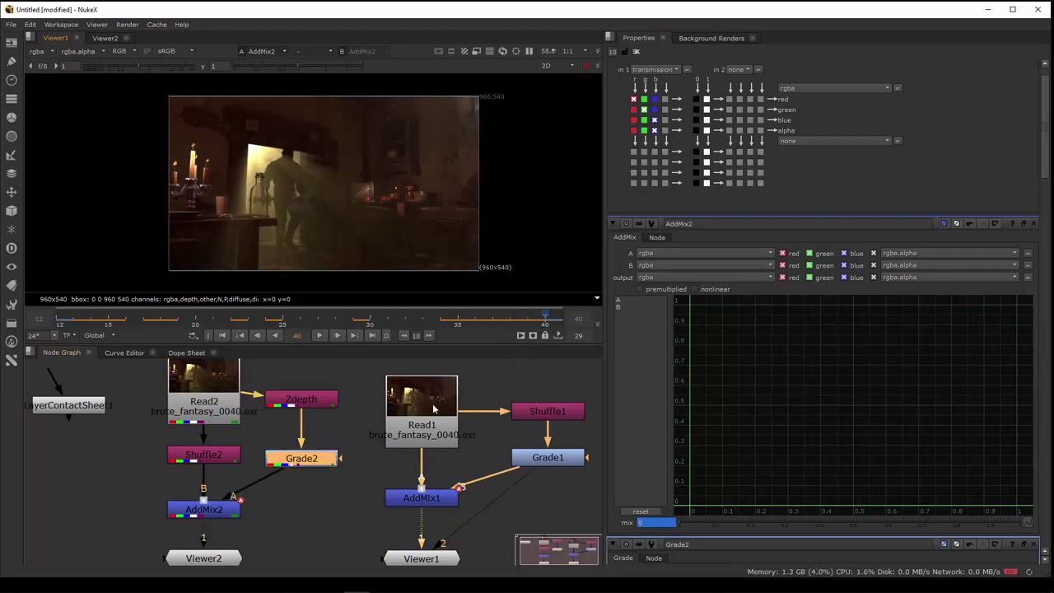
# - Delete Shuffle2 so Read2 feeds AddMix2 directly, and scrub the timeline from frame 12 to 40
pyautogui.click(194, 457)
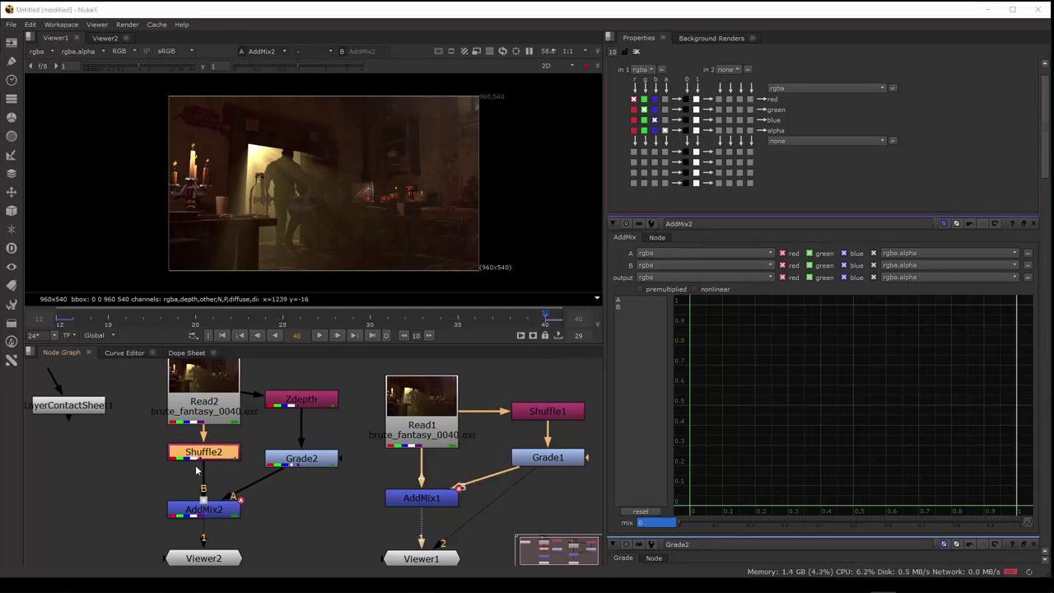
pyautogui.press('Delete')
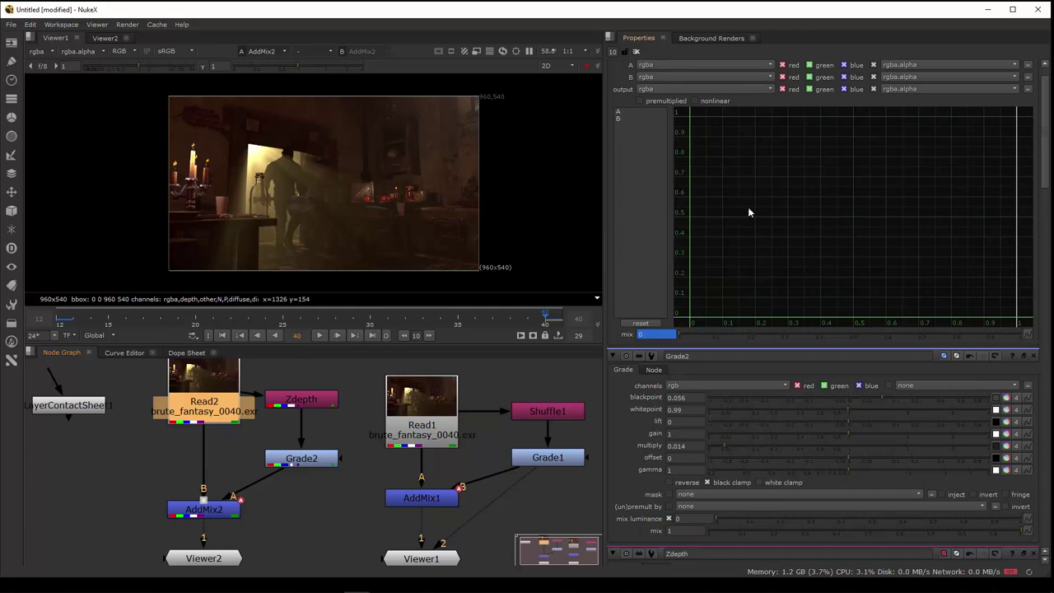
pyautogui.scroll(1, 747, 213)
pyautogui.moveTo(217, 512); pyautogui.dragTo(216, 508)
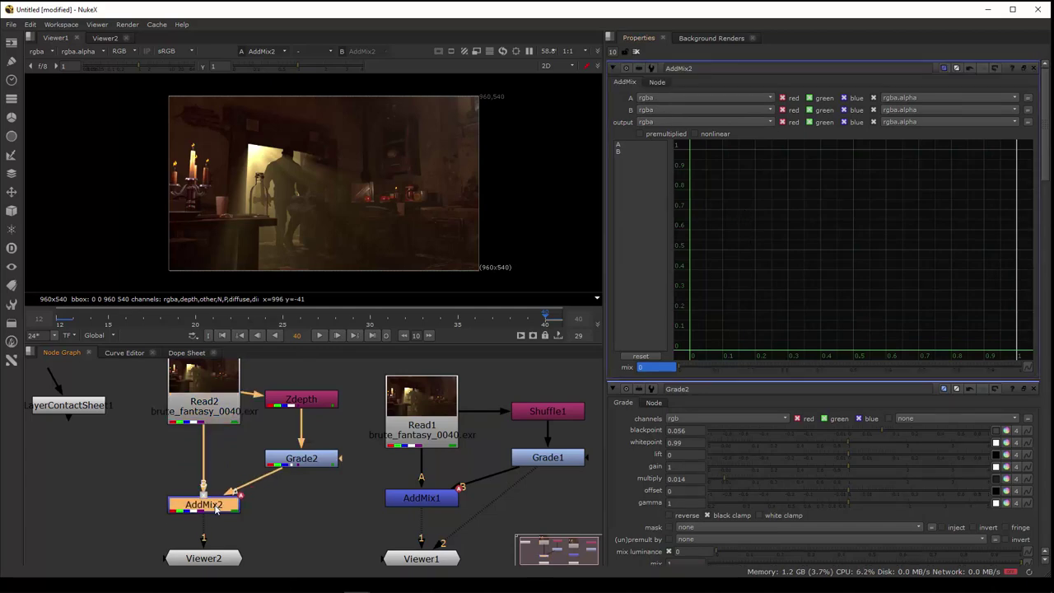
pyautogui.click(62, 321)
pyautogui.moveTo(63, 321); pyautogui.dragTo(554, 318)
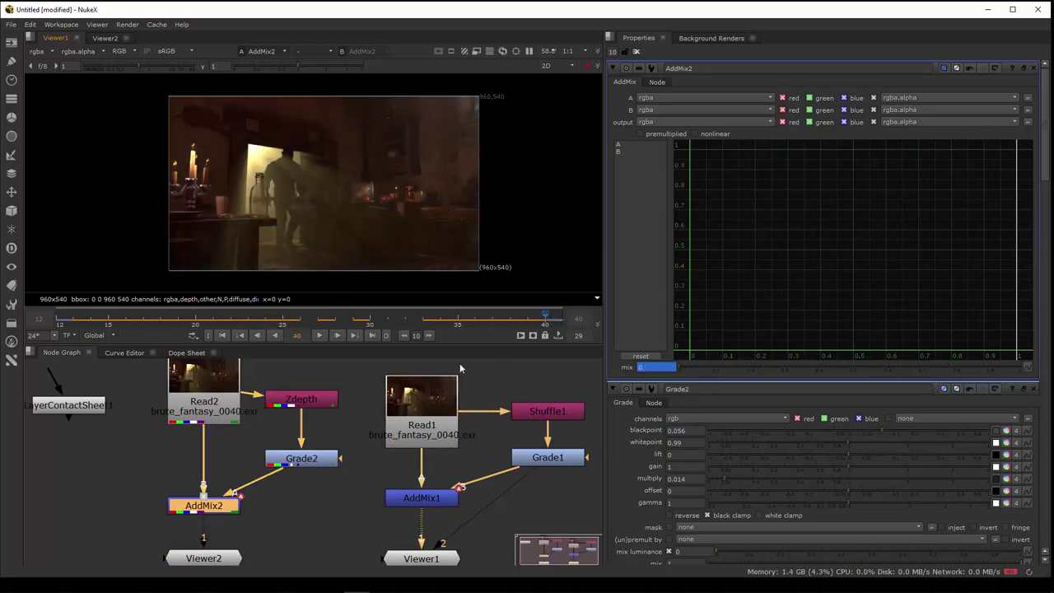
# - Tidy the node graph by repositioning AddMix2, Viewer2, Grade2 and Read2 with more even vertical spacing
pyautogui.moveTo(192, 512); pyautogui.dragTo(198, 497)
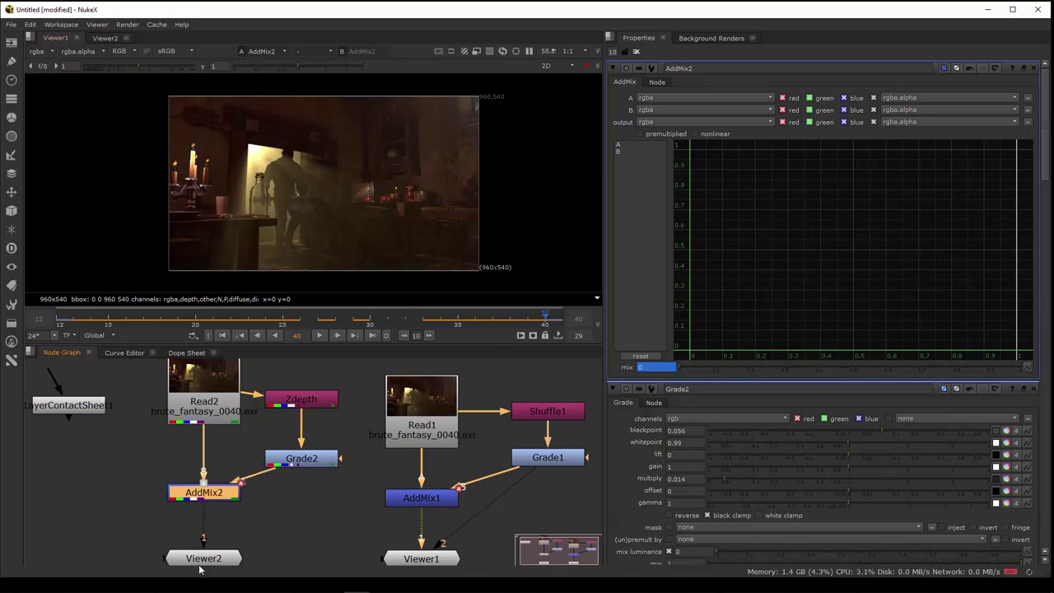
pyautogui.moveTo(199, 568); pyautogui.dragTo(200, 574)
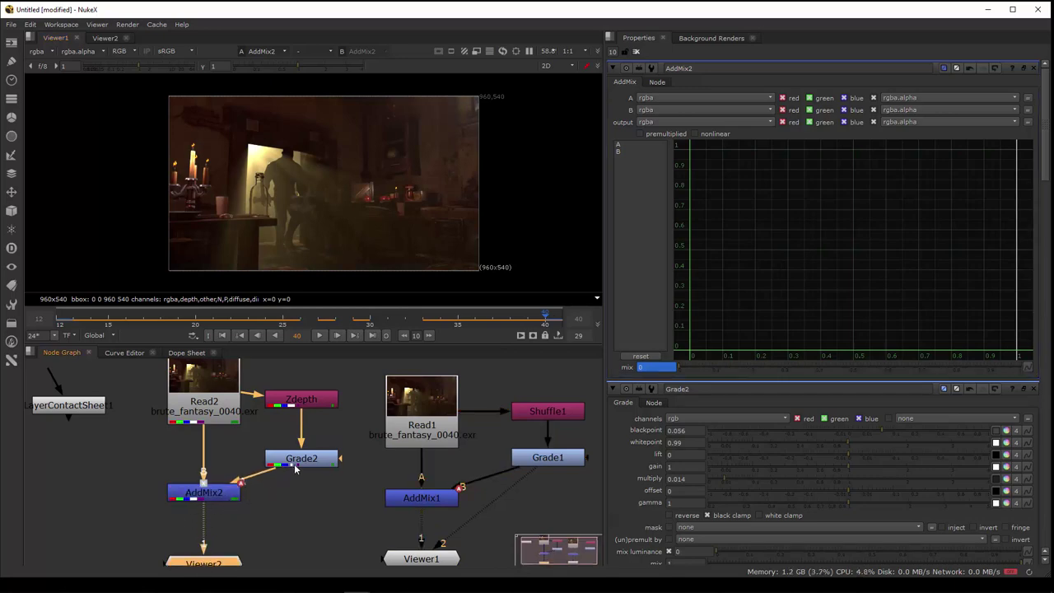
pyautogui.moveTo(294, 463); pyautogui.dragTo(294, 445)
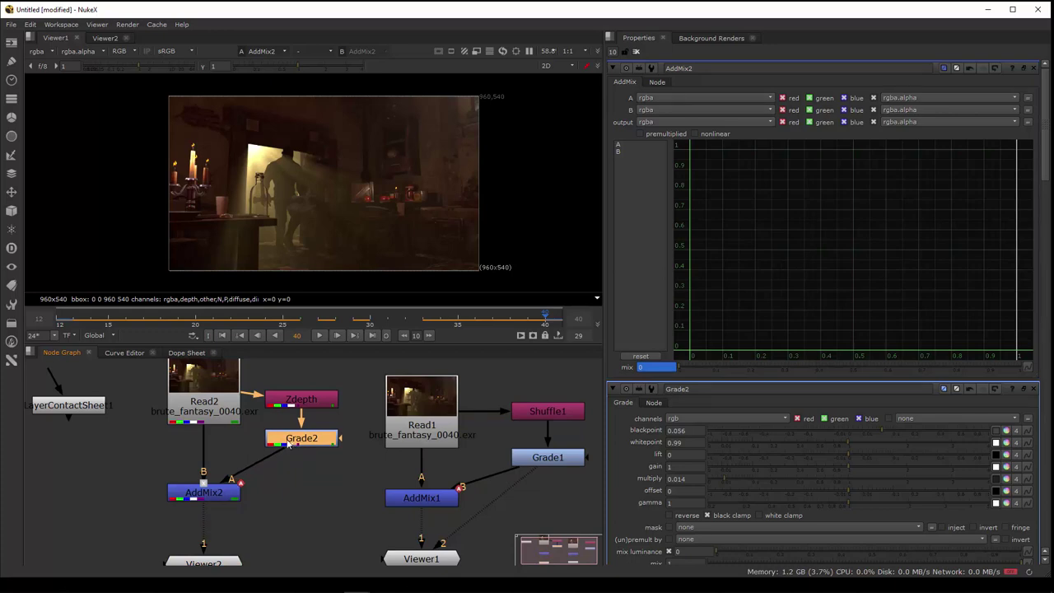
pyautogui.moveTo(216, 380); pyautogui.dragTo(215, 391)
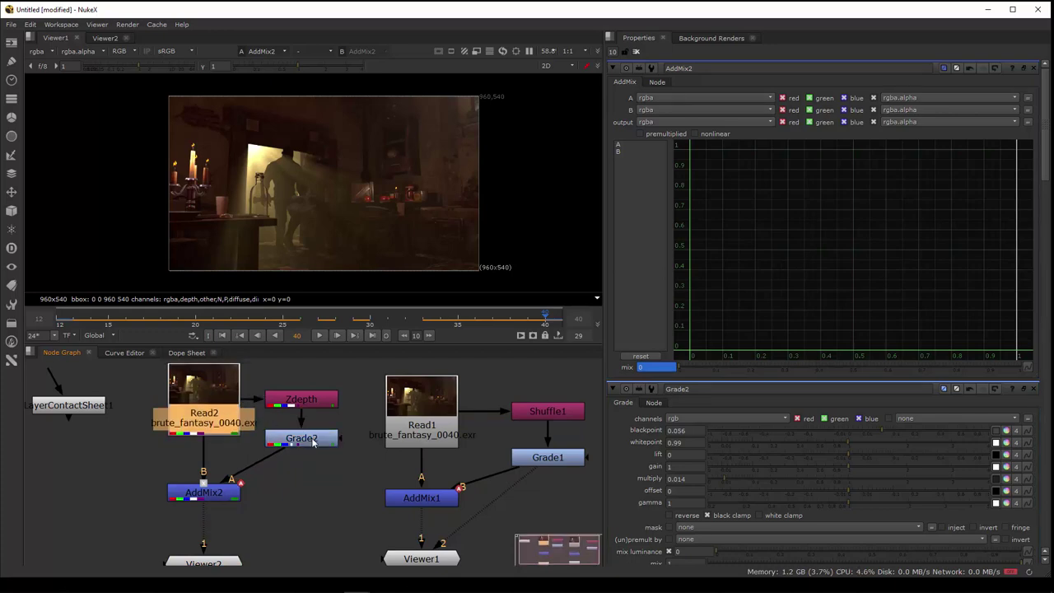
pyautogui.moveTo(313, 442)
pyautogui.mouseDown()
pyautogui.moveTo(313, 457)
pyautogui.moveTo(314, 444)
pyautogui.mouseUp()
pyautogui.moveTo(203, 500); pyautogui.dragTo(205, 509)
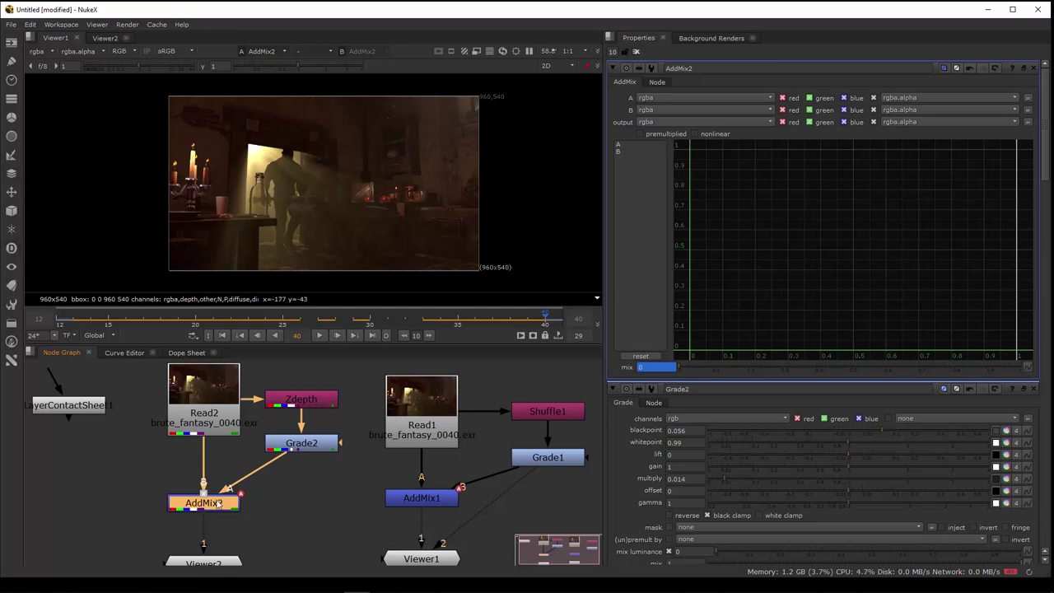
pyautogui.click(210, 392)
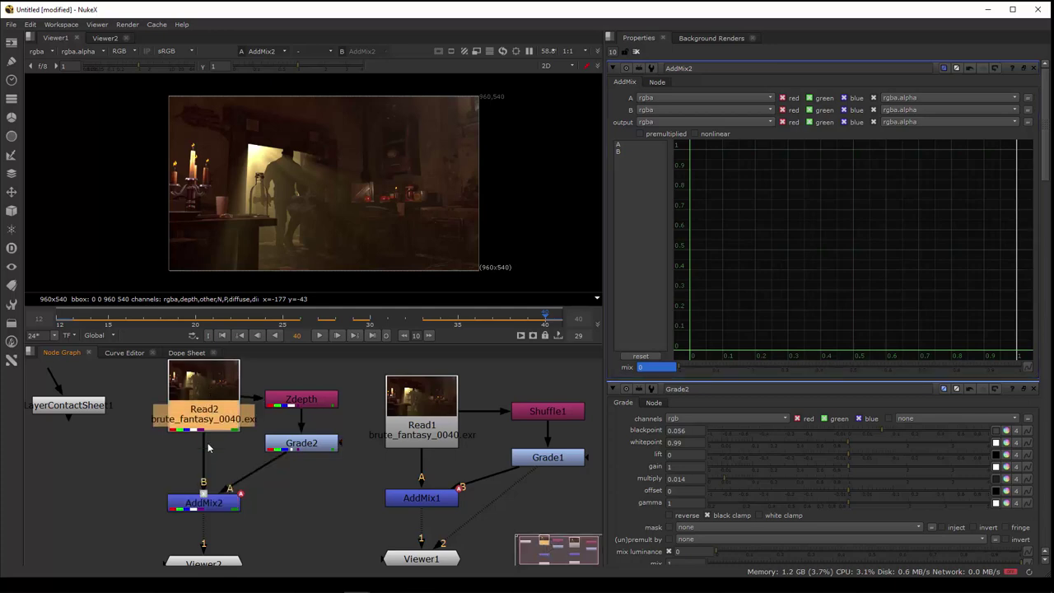
# - Move AddMix2 beneath Grade2, connect Viewer2's input directly to Read2, and select Read2
pyautogui.moveTo(203, 502); pyautogui.dragTo(314, 504)
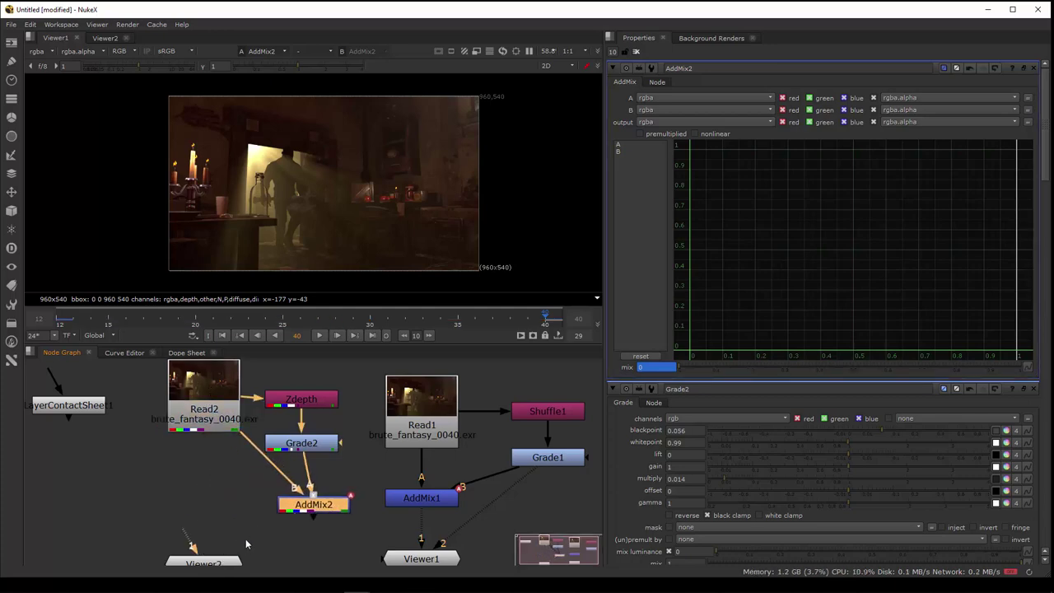
pyautogui.moveTo(185, 529); pyautogui.dragTo(204, 407)
pyautogui.click(191, 377)
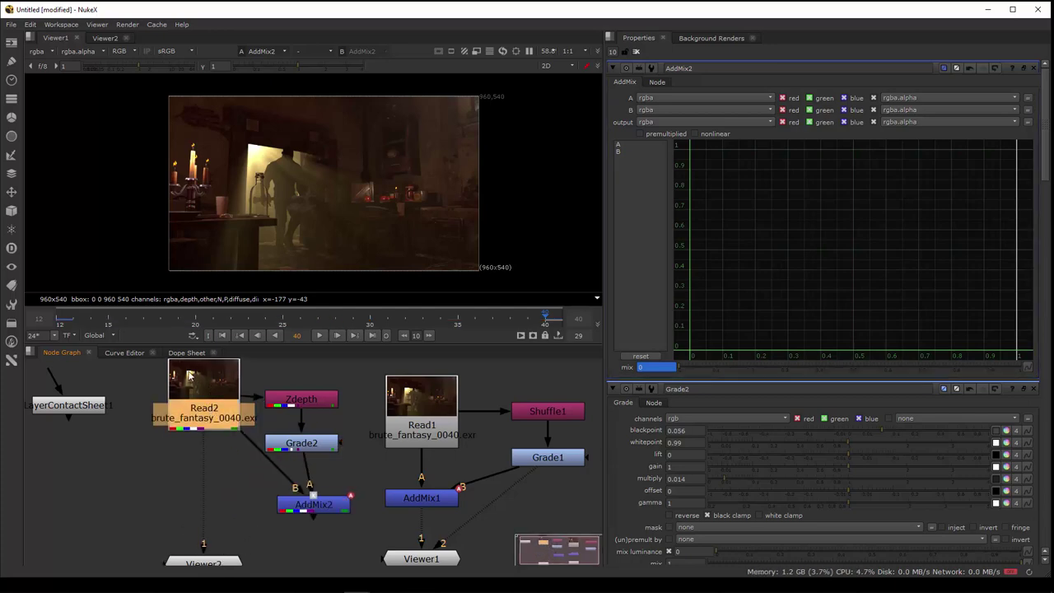
# - Examine the transmission, emission, direct, indirect and specular layers one after another in Viewer1
pyautogui.click(46, 52)
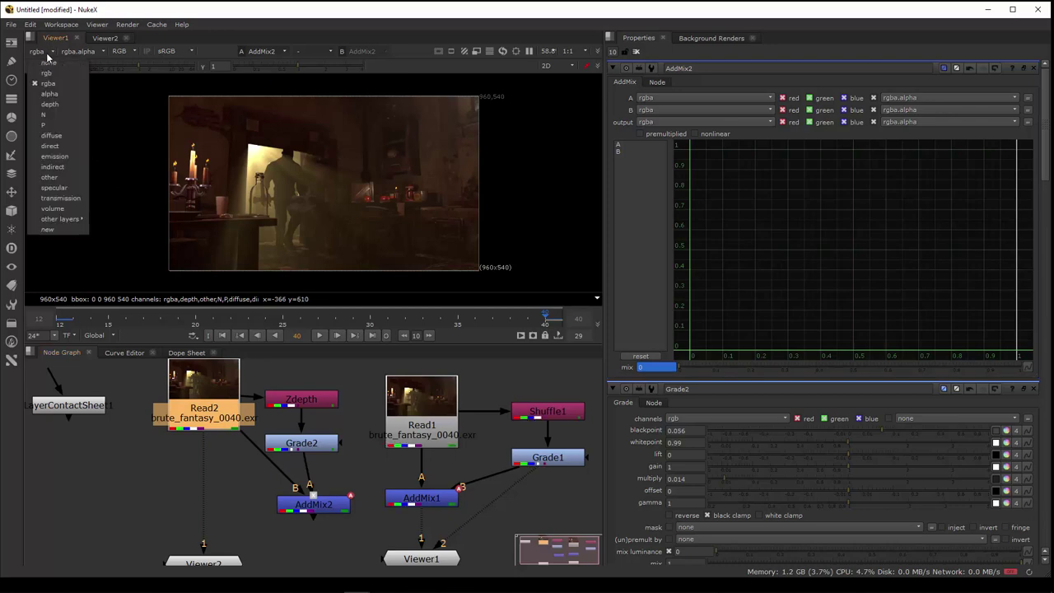
pyautogui.click(70, 198)
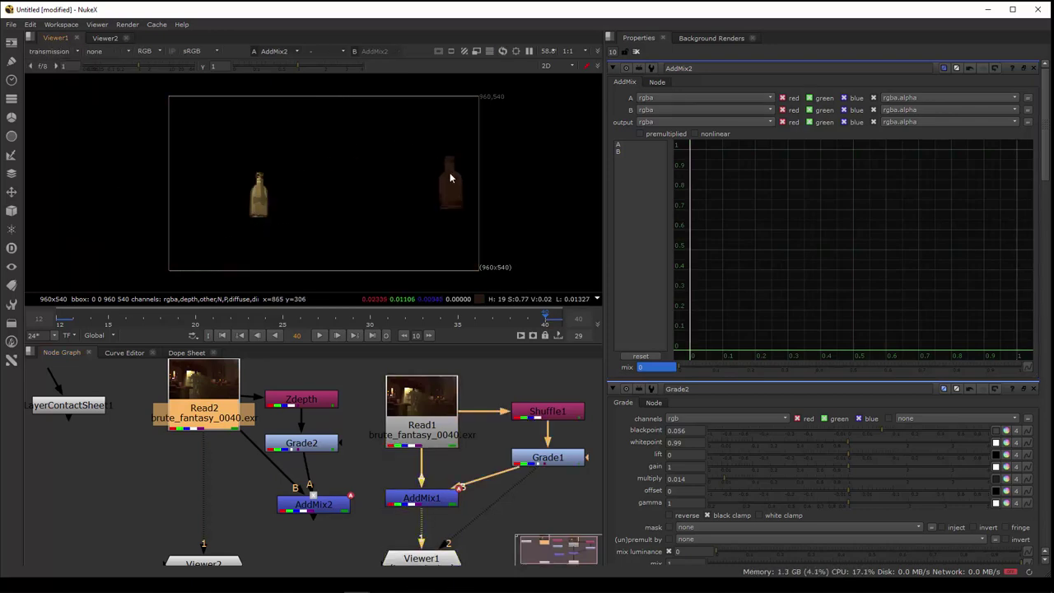
pyautogui.click(58, 52)
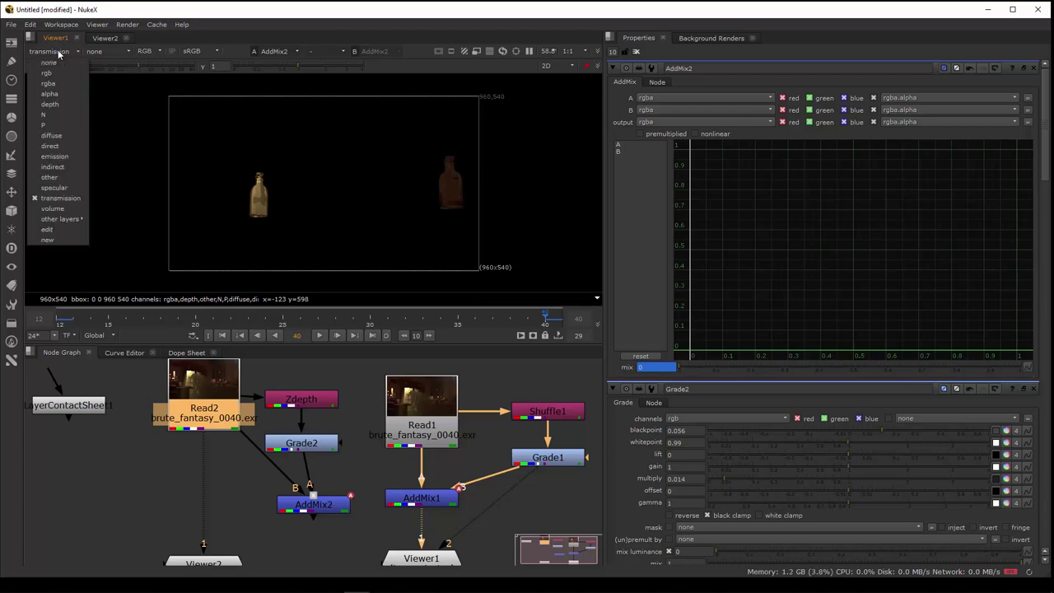
pyautogui.click(66, 157)
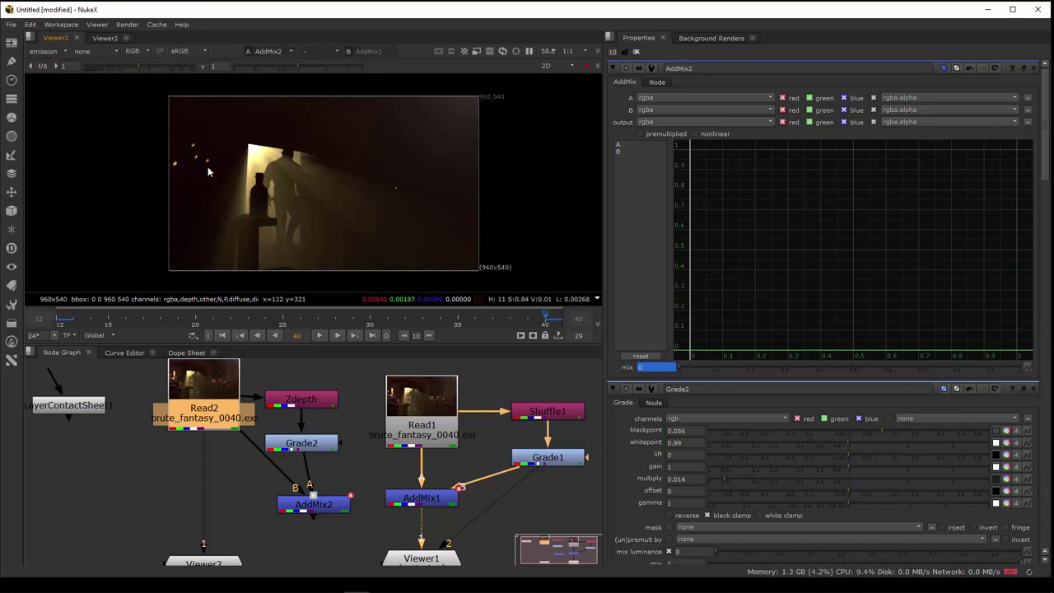
pyautogui.click(42, 51)
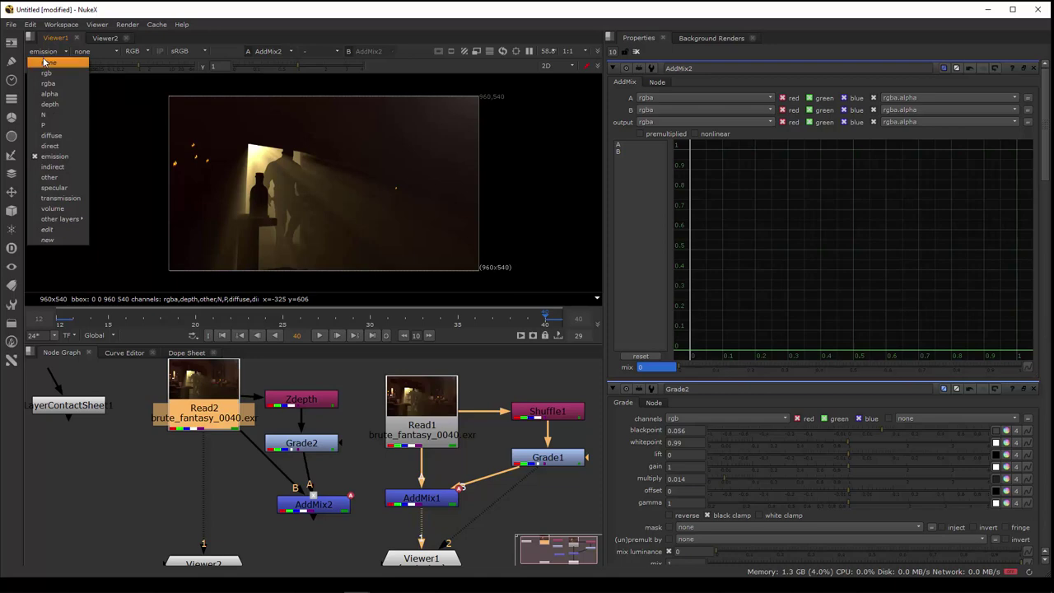
pyautogui.click(73, 146)
pyautogui.click(49, 52)
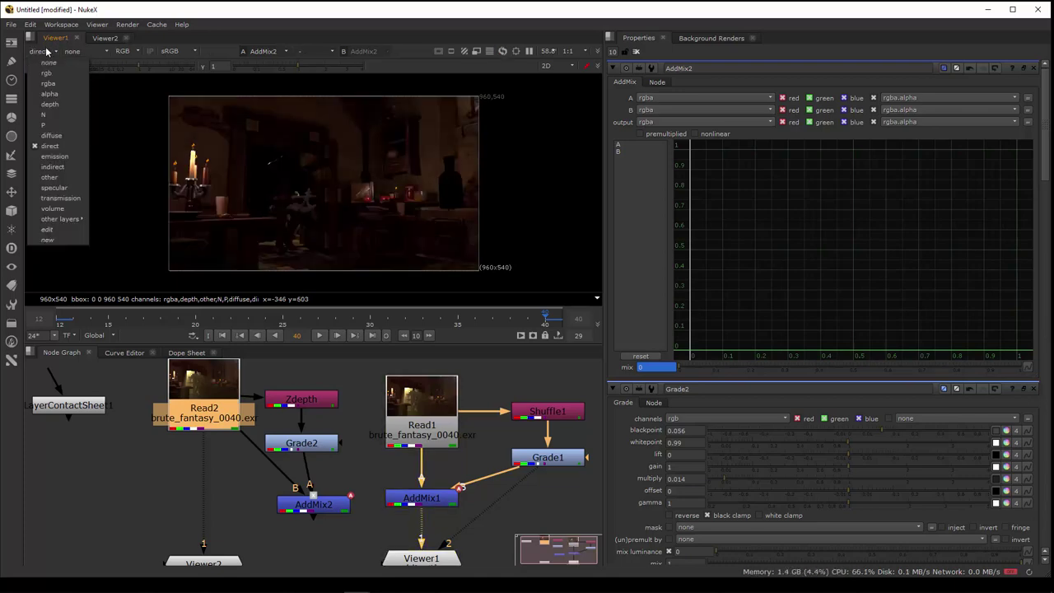
pyautogui.click(66, 167)
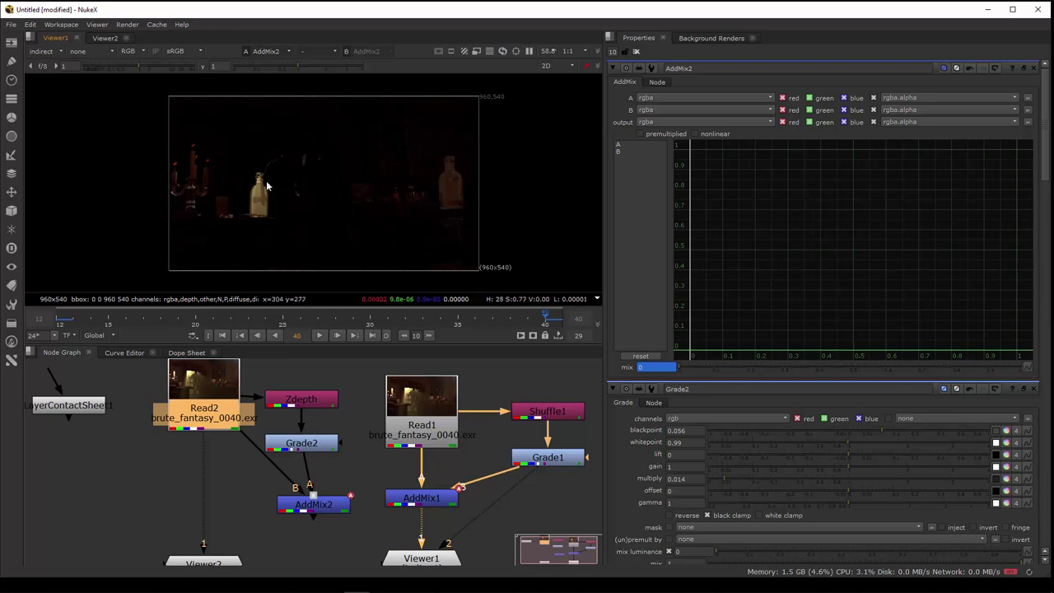
pyautogui.click(55, 51)
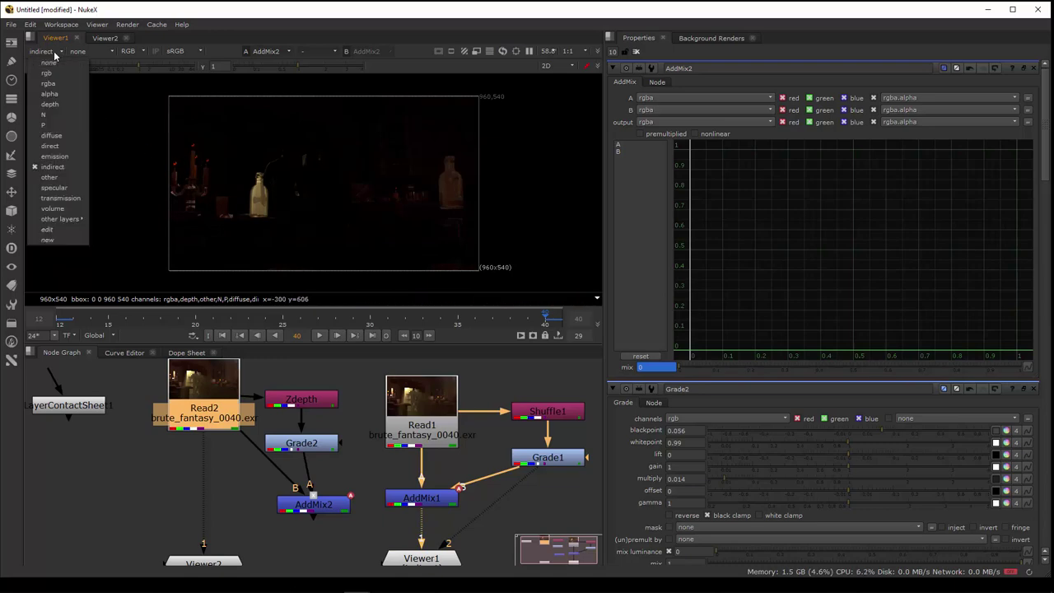
pyautogui.click(70, 191)
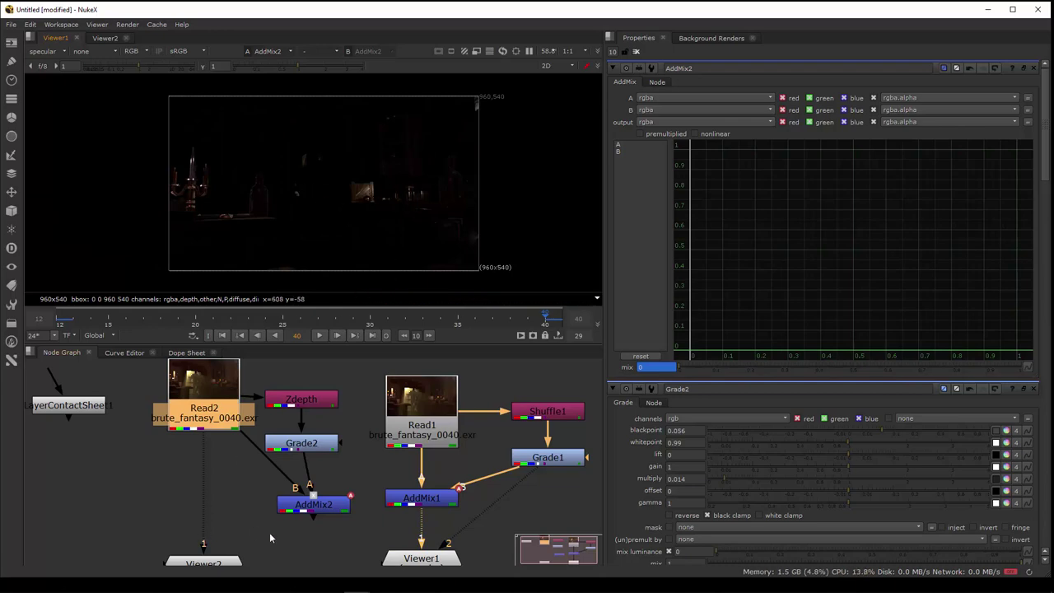
# - Align AddMix2 directly under Grade2 and move Viewer2 up closer to Read2
pyautogui.moveTo(313, 503); pyautogui.dragTo(301, 512)
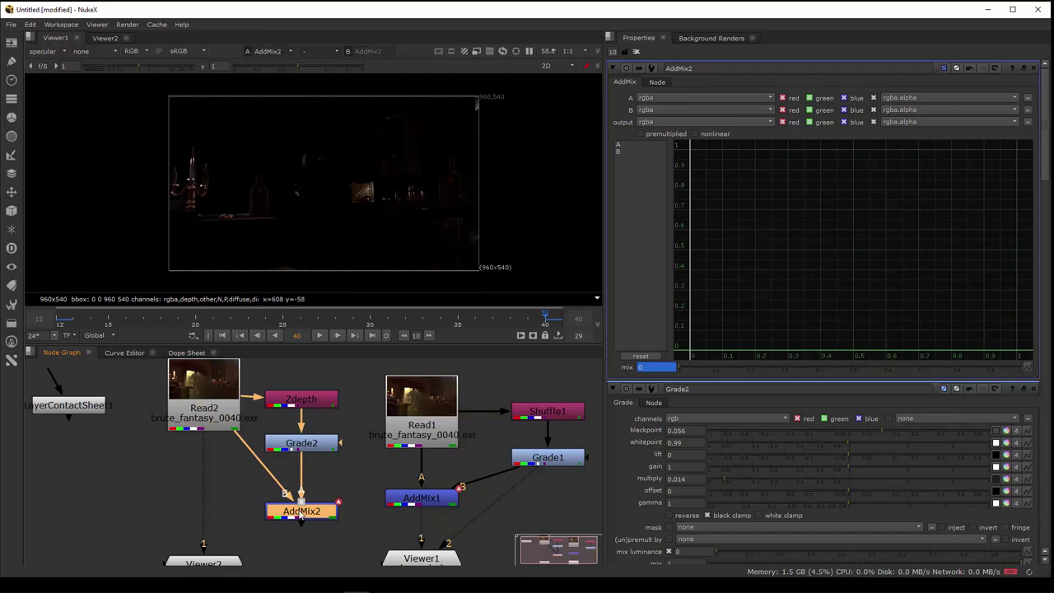
pyautogui.moveTo(215, 565); pyautogui.dragTo(213, 512)
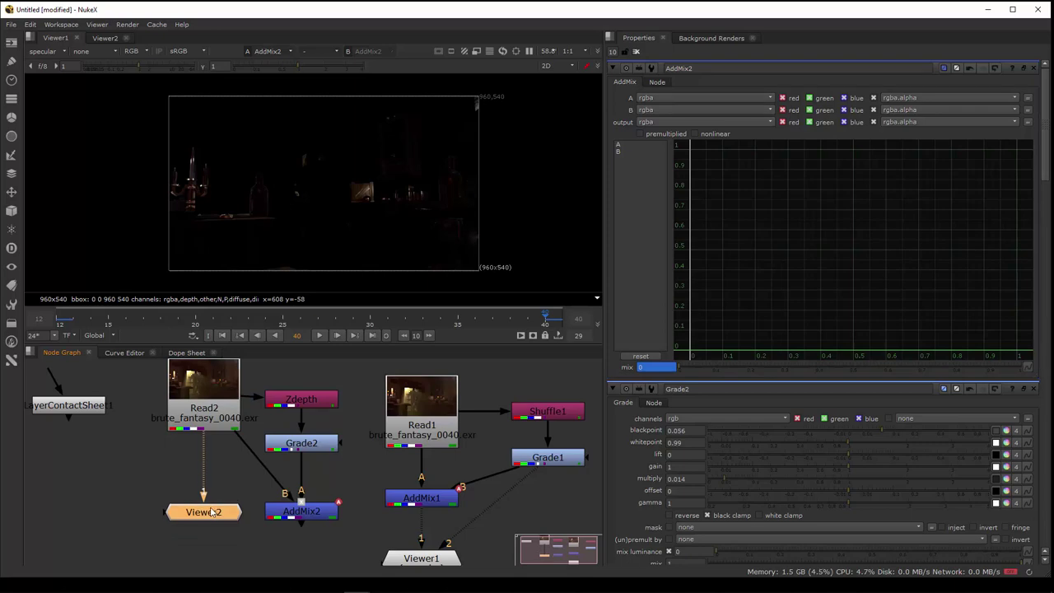